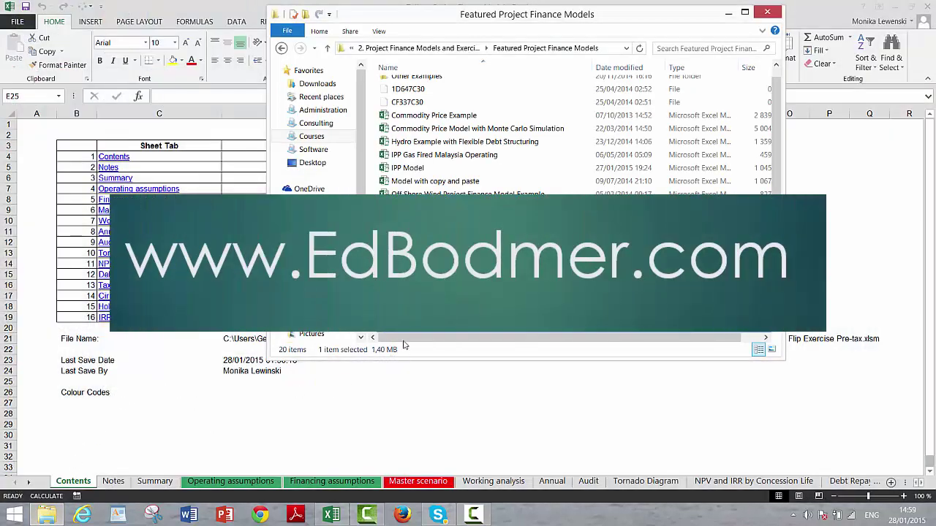
- Switch to the Tollway Project Finance Model workbook and look through its Contents, Notes and Summary sheets
click(394, 413)
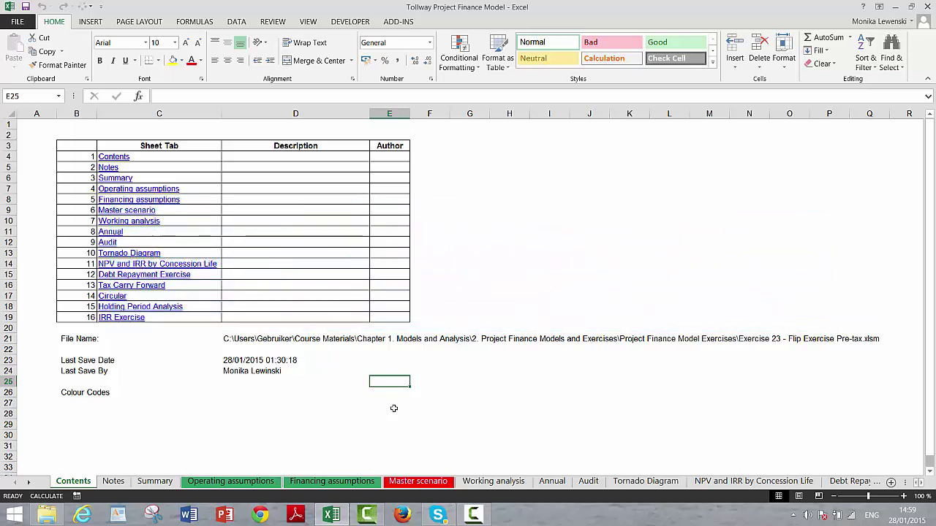
click(114, 482)
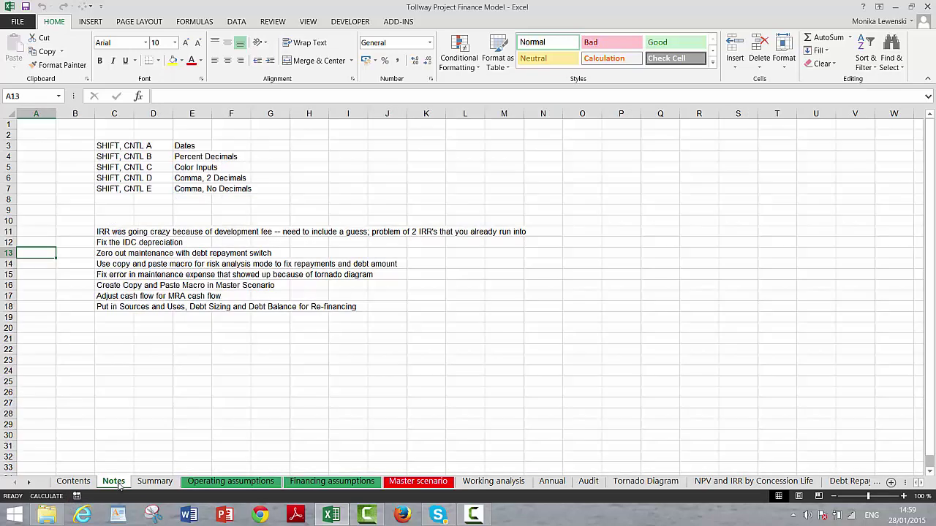
click(74, 482)
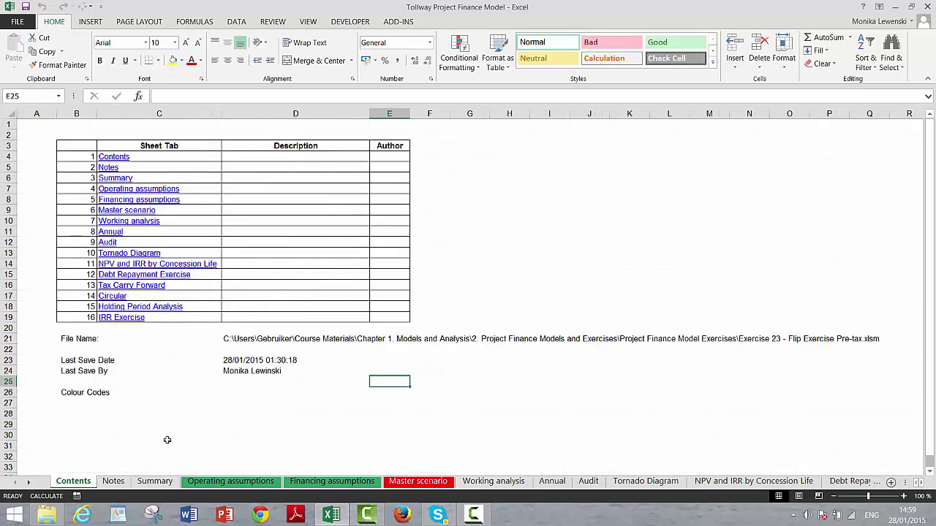
click(155, 482)
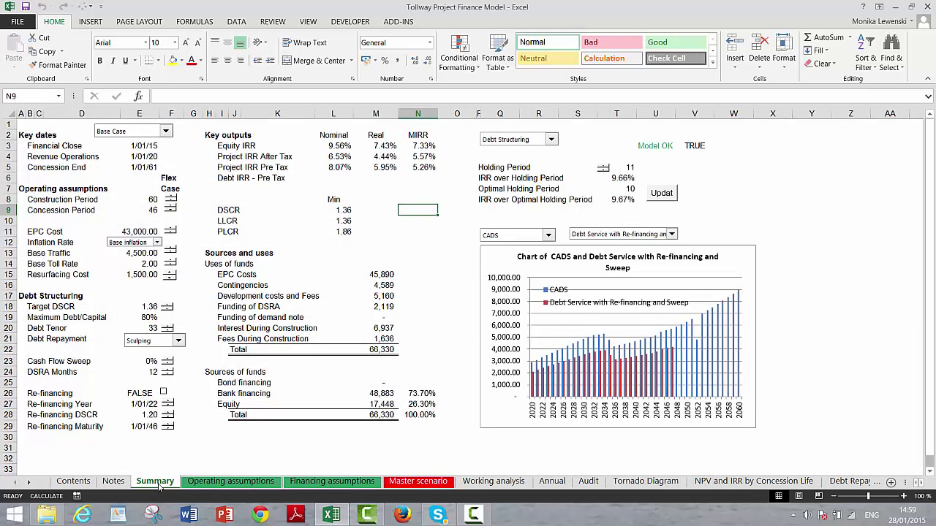
- Try the Downside Case scenario on the Summary sheet and return the selection to Base Case
click(166, 130)
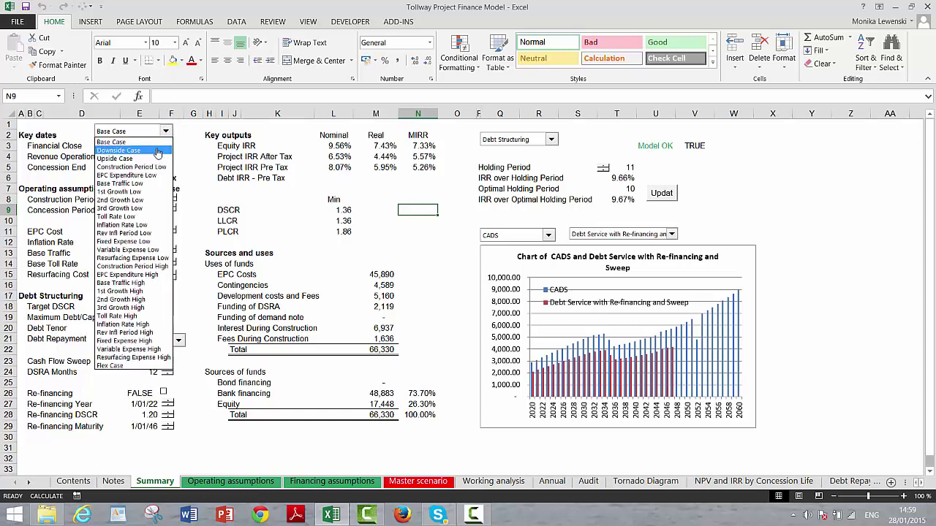
click(157, 150)
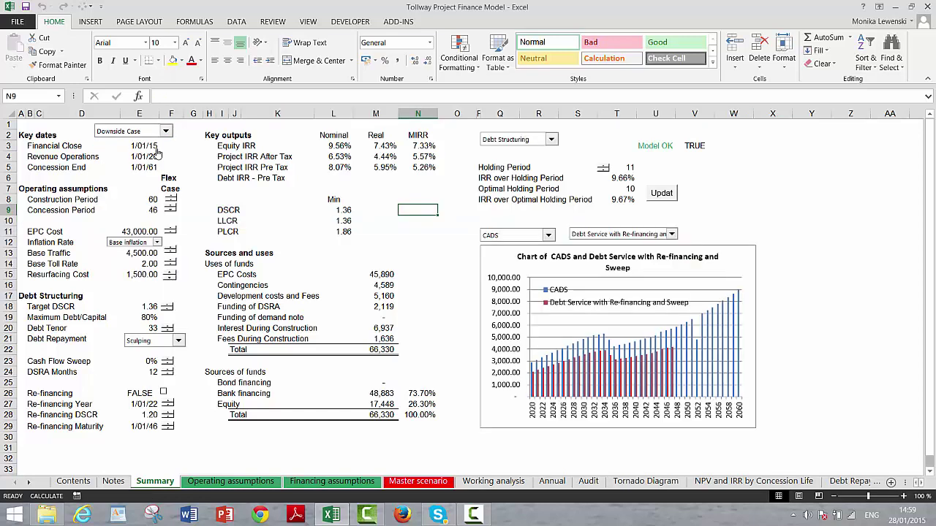
click(166, 131)
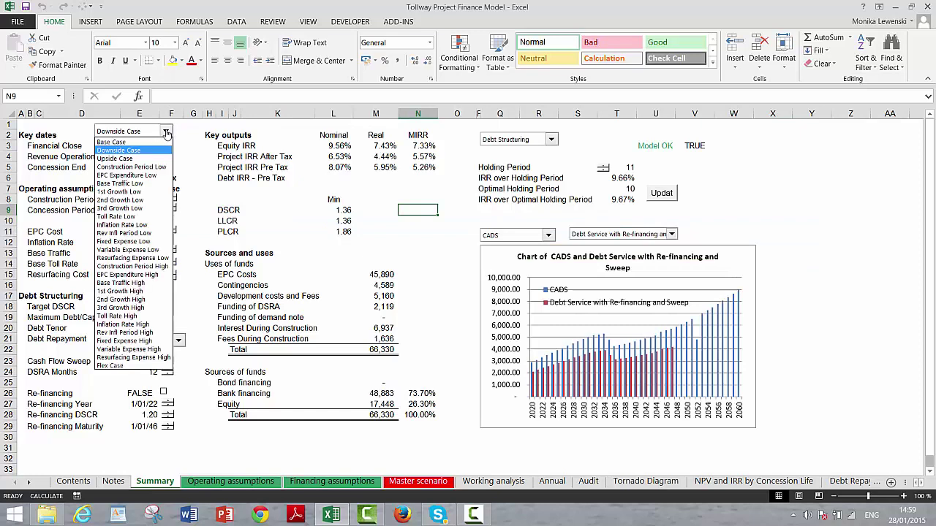
click(157, 143)
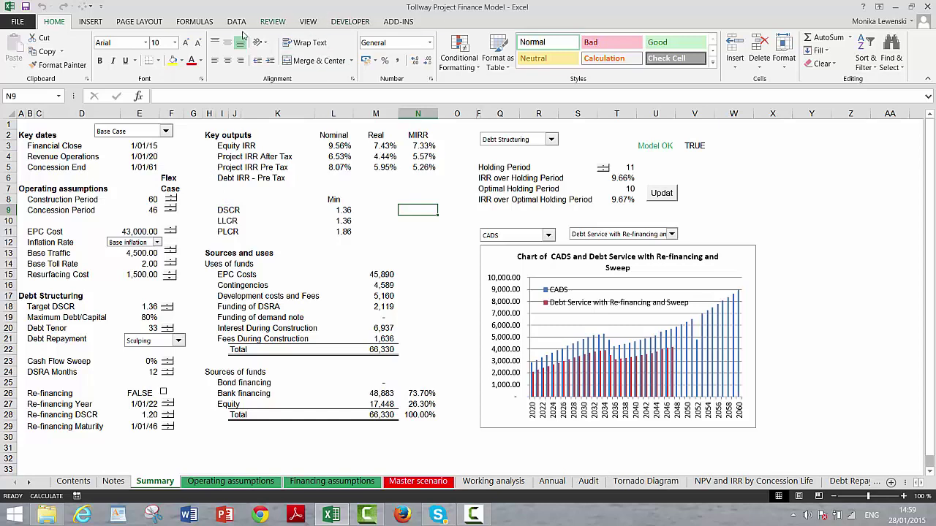
- Set the workbook's calculation mode to Automatic Except for Data Tables
click(199, 22)
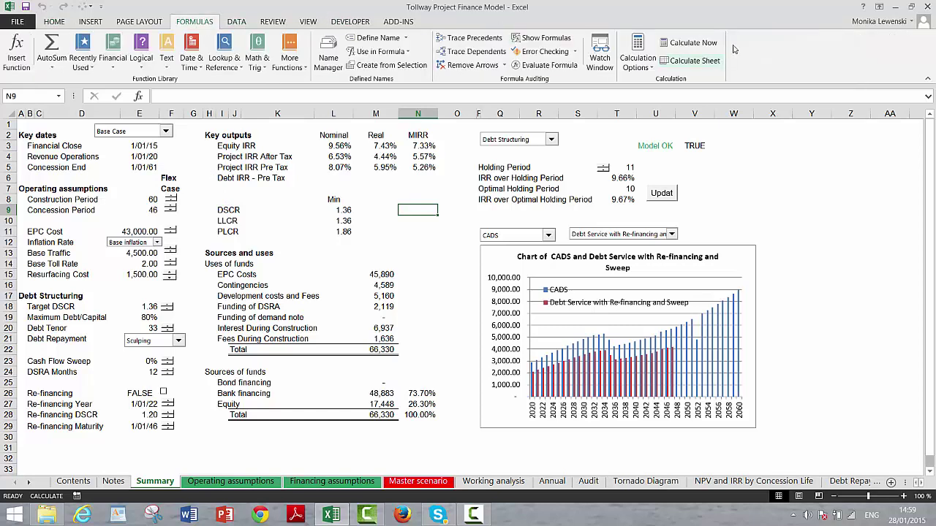
click(652, 57)
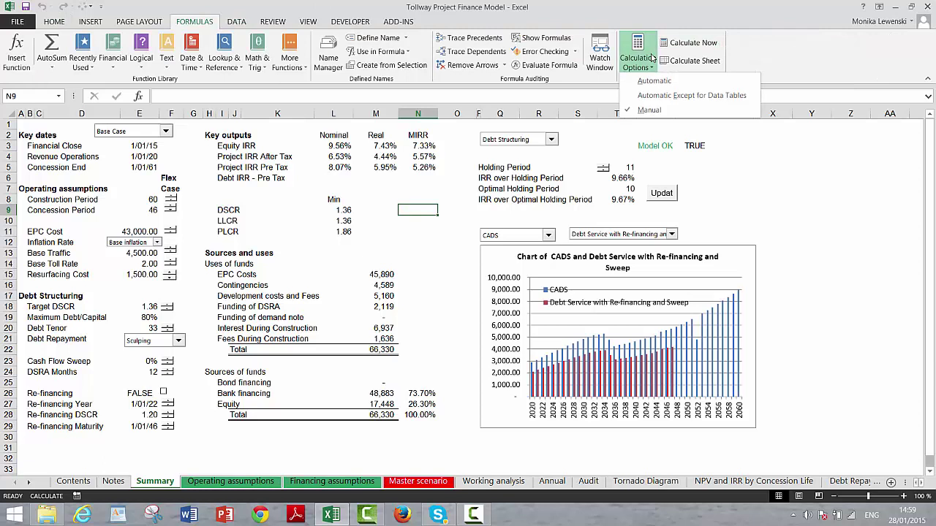
click(652, 97)
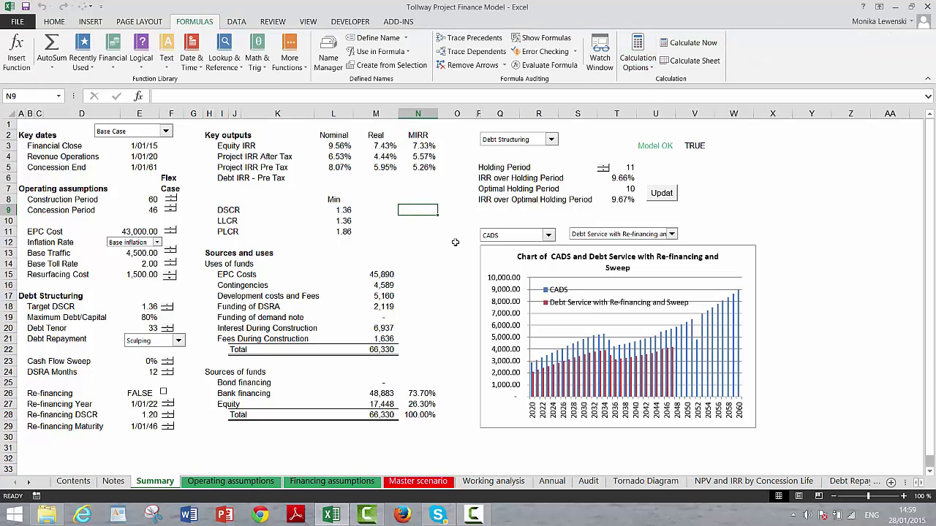
click(420, 228)
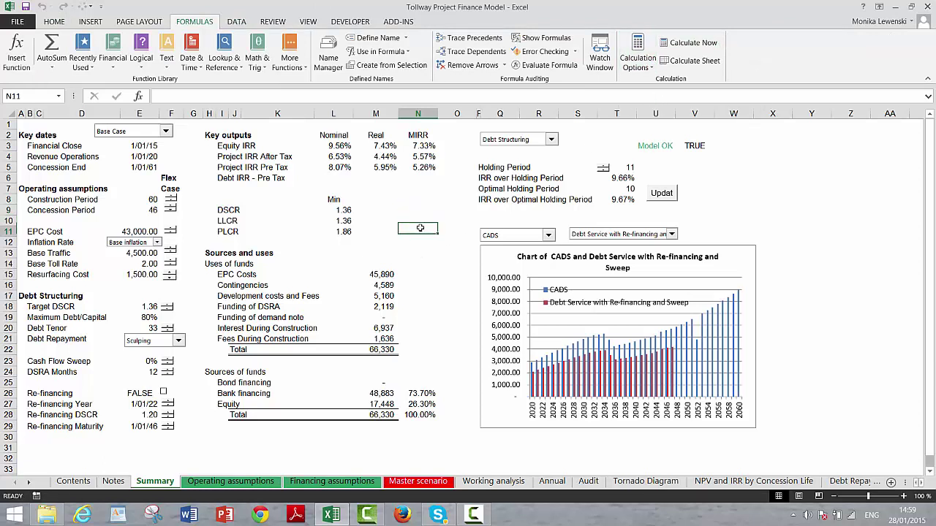
- Apply the Downside Case to compare the recalculated key outputs and chart, and restore the Base Case
click(166, 131)
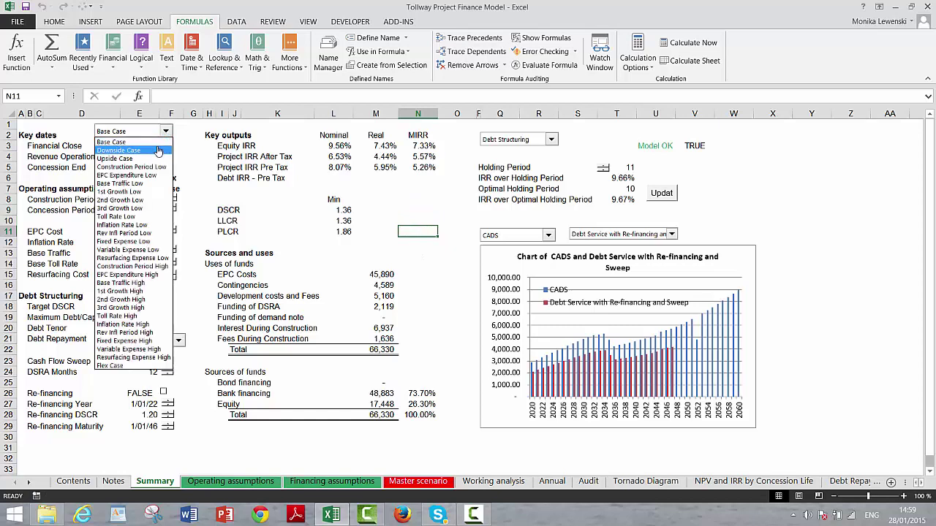
click(158, 150)
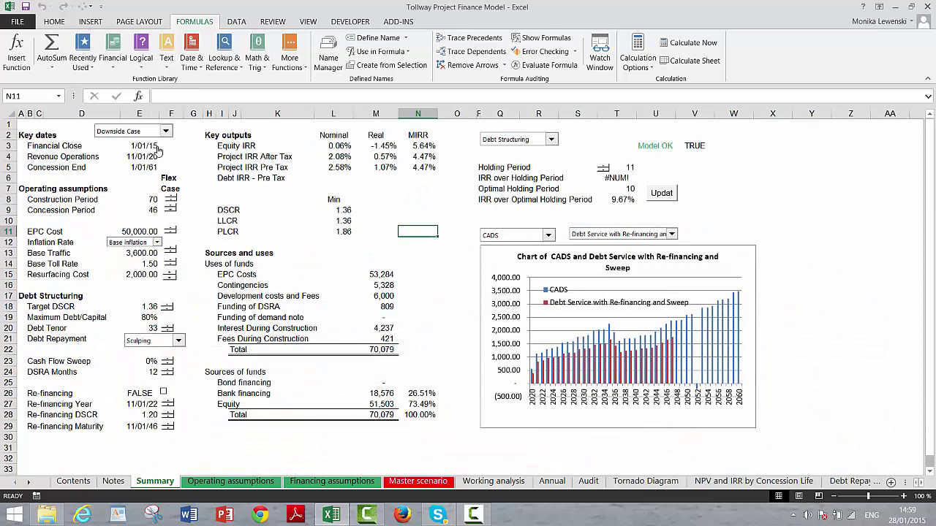
click(166, 131)
click(157, 141)
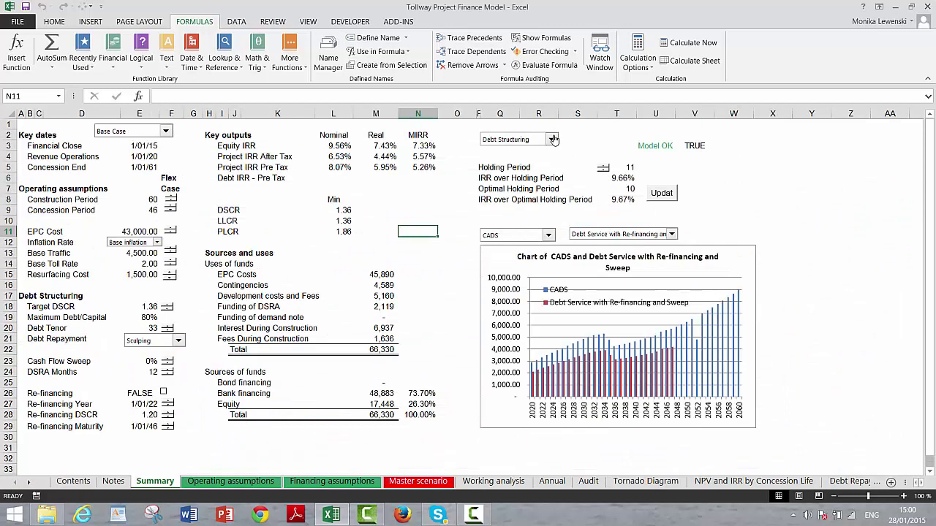
- Set the Target DSCR under Debt Structuring on the Summary sheet to 1.35
click(167, 304)
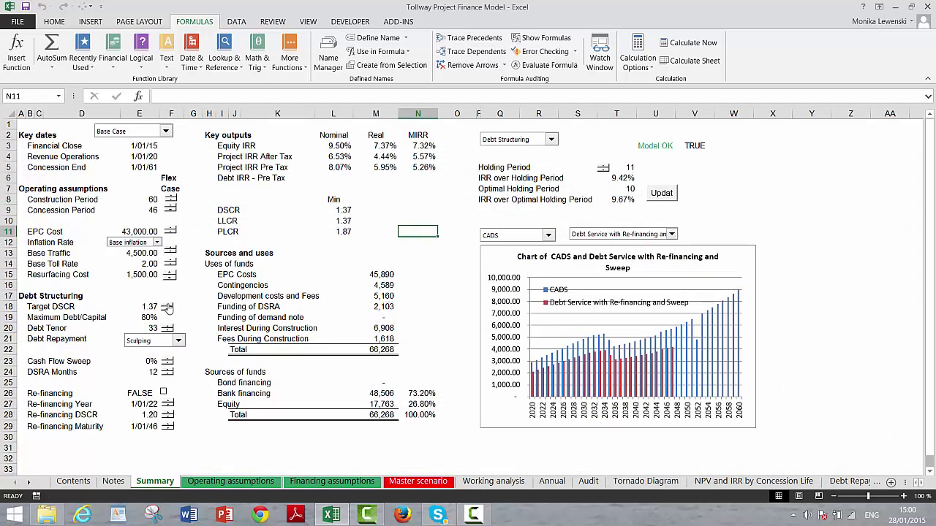
click(167, 307)
click(168, 310)
click(168, 310)
click(168, 310)
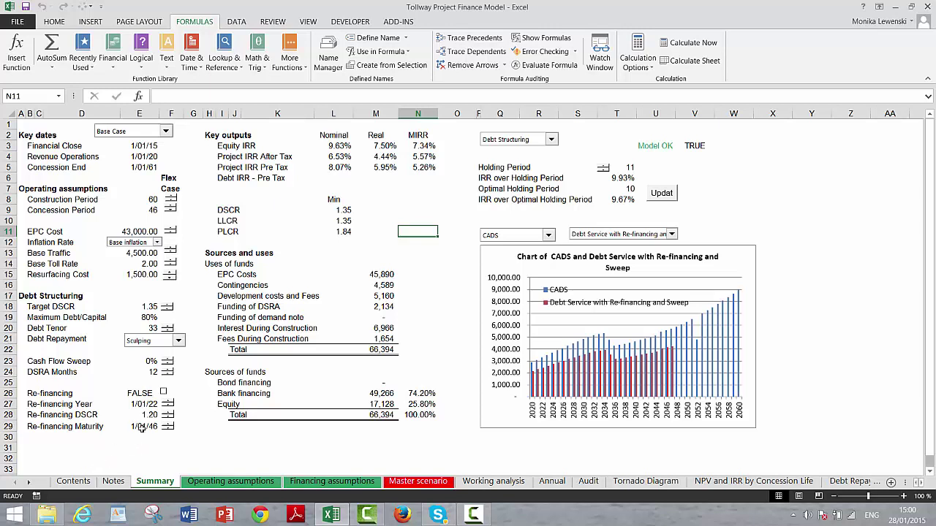
- Enable Re-financing on the Summary sheet and extend the Re-financing Maturity to 1/01/56
click(163, 392)
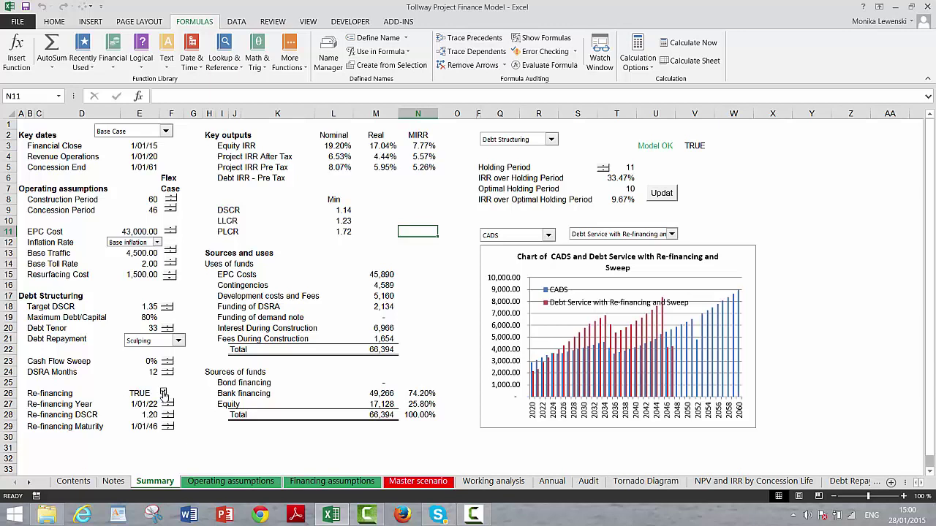
click(169, 426)
click(169, 426)
click(169, 426)
click(169, 425)
click(169, 425)
click(169, 426)
click(169, 426)
click(169, 426)
click(169, 425)
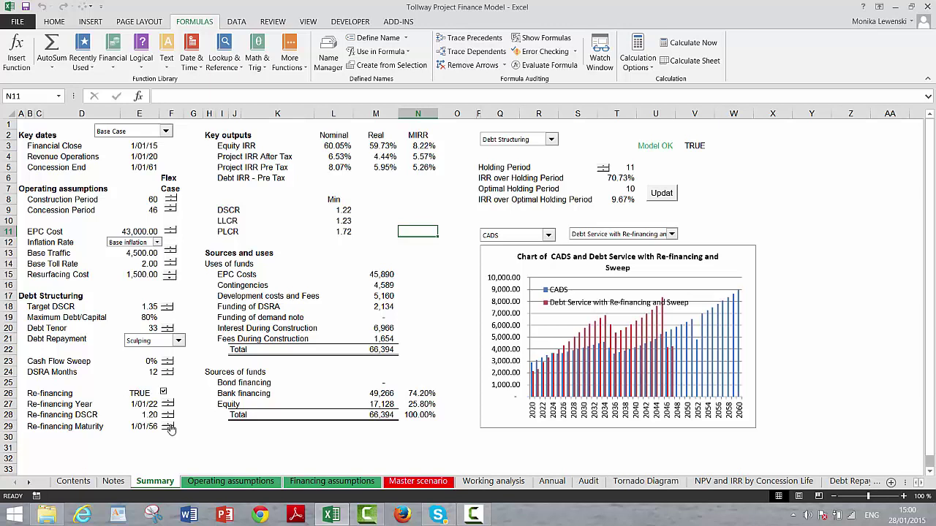
click(169, 426)
click(169, 425)
click(170, 429)
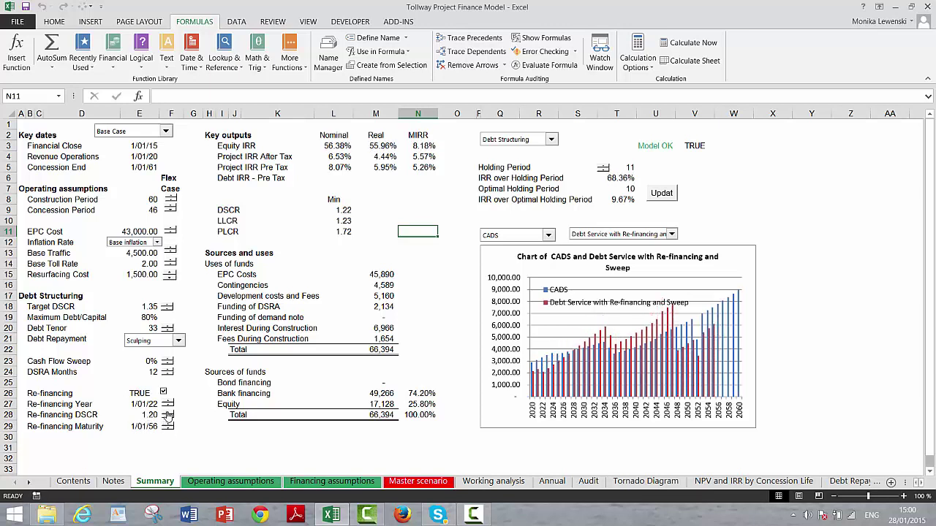
- Raise the Re-financing DSCR to 1.38 and turn Re-financing off
click(168, 412)
click(168, 412)
click(168, 412)
click(168, 412)
click(168, 412)
click(168, 412)
click(168, 412)
click(168, 412)
click(169, 413)
click(168, 412)
click(168, 412)
click(169, 413)
click(169, 413)
click(168, 413)
click(168, 412)
click(169, 412)
click(168, 412)
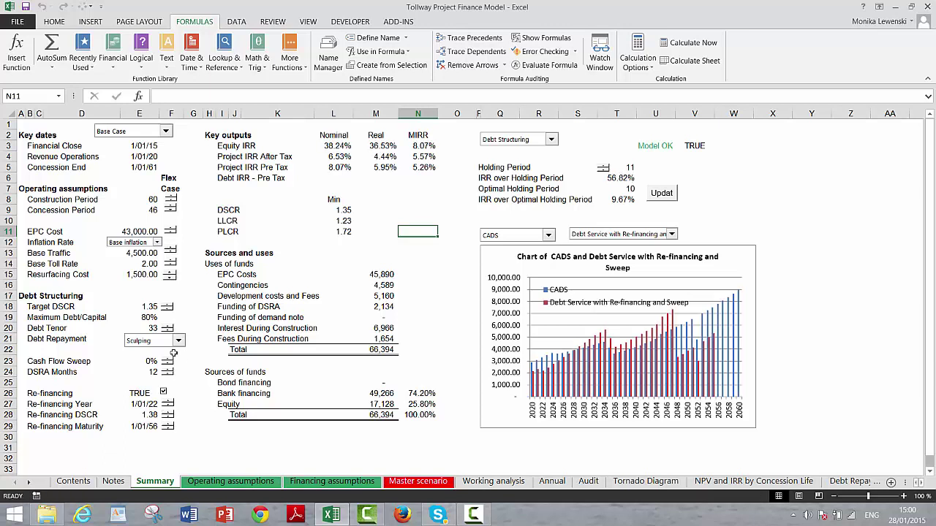
click(164, 392)
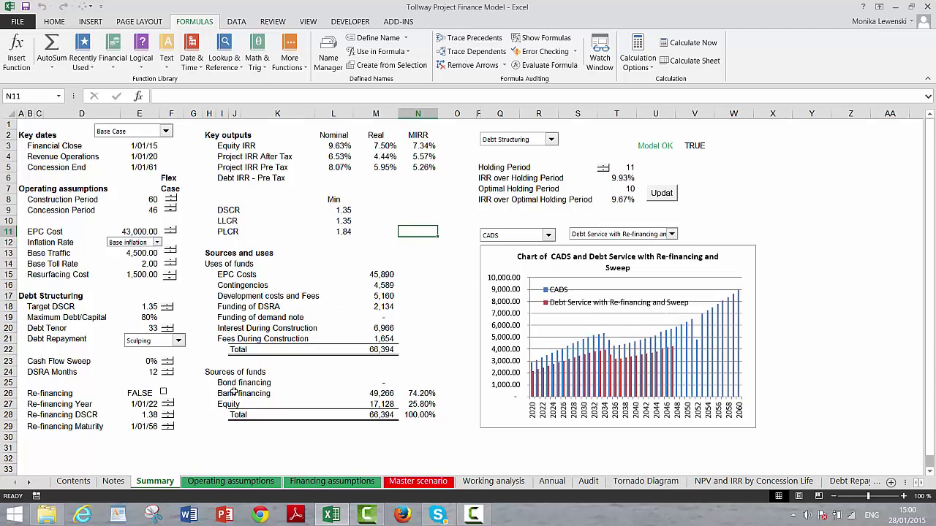
- View the beginning of the Operating assumptions sheet, the available add-in commands and the Financing assumptions sheet, and return to Operating assumptions
click(209, 482)
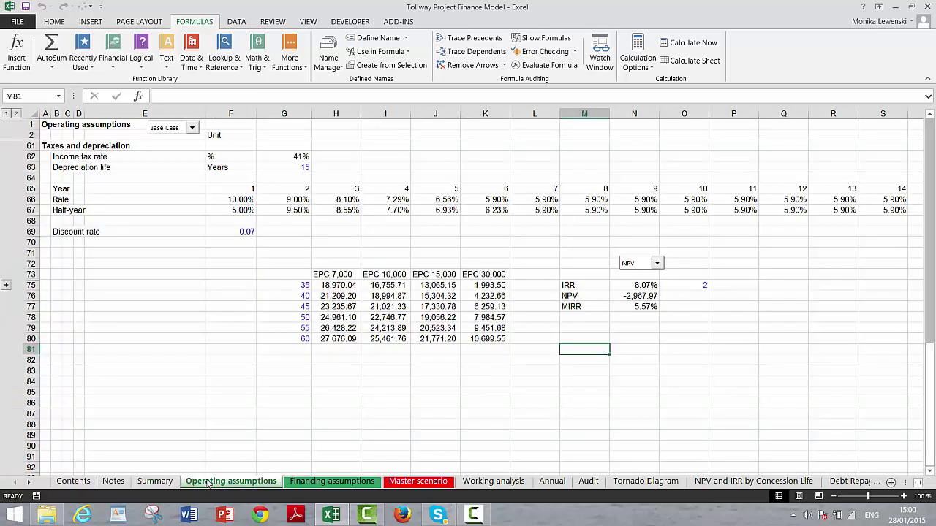
key(Page_Up)
key(Page_Up)
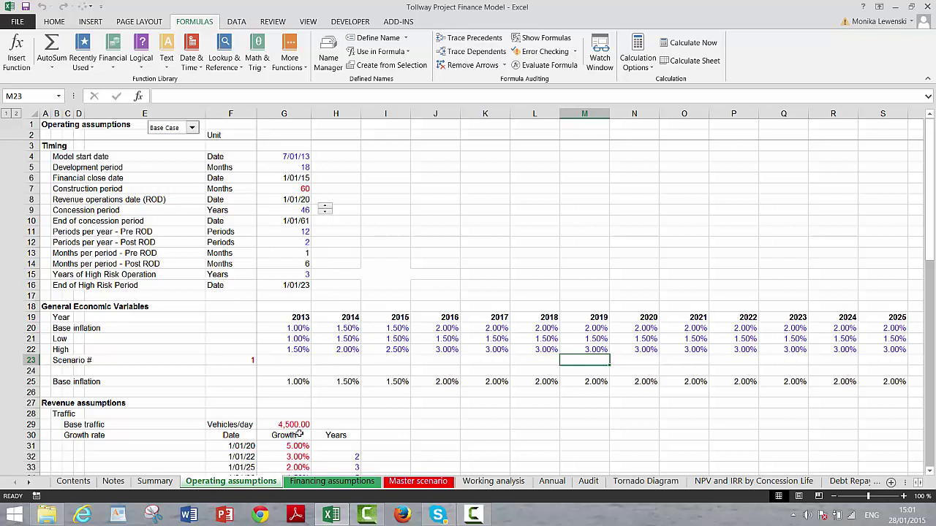
click(399, 22)
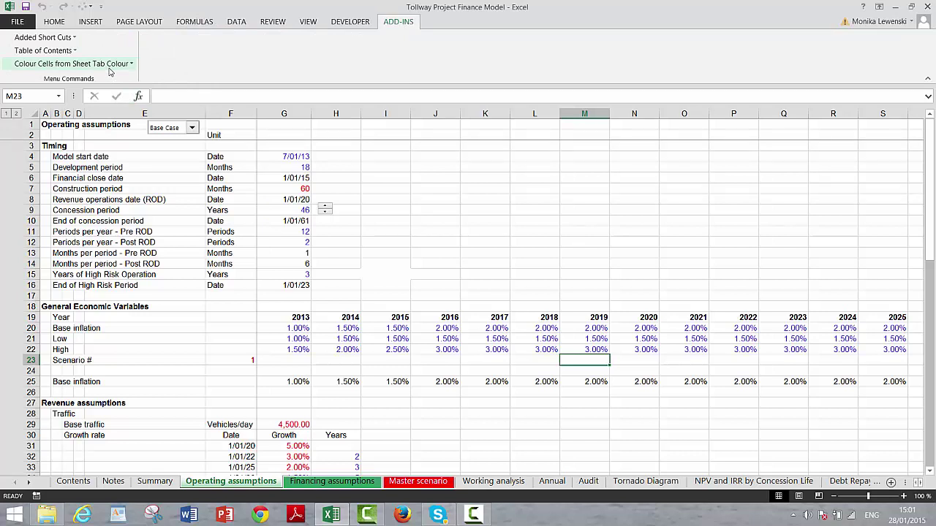
click(395, 187)
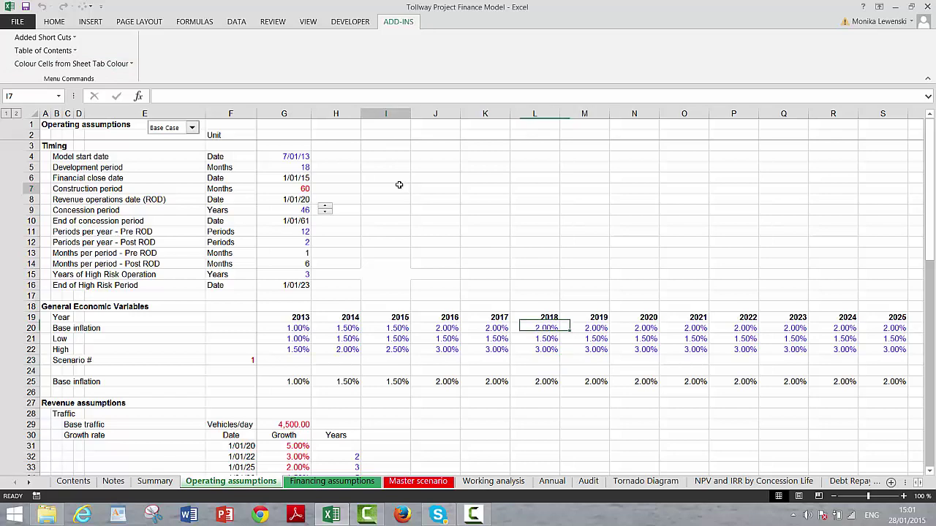
click(355, 485)
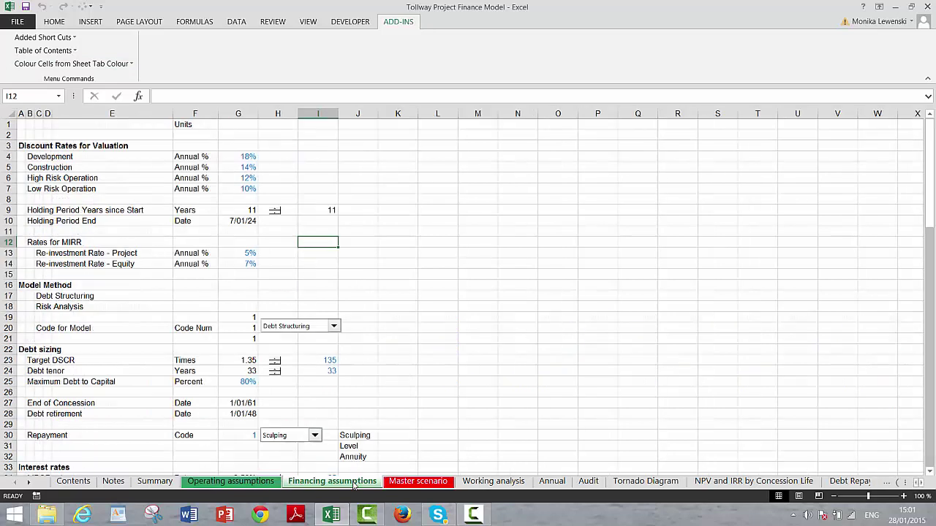
click(259, 484)
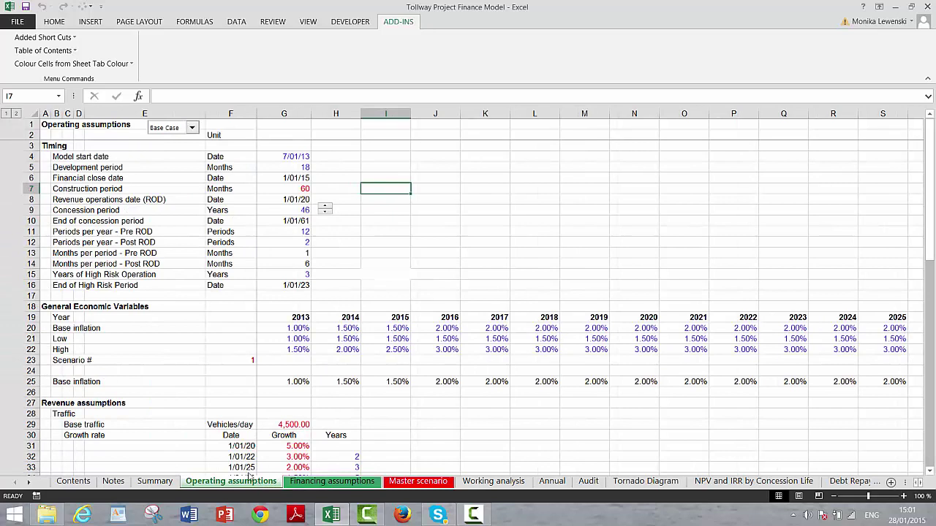
- Read through the Operating assumptions sheet from the Timing section down to the tax, depreciation and EPC sensitivity tables
click(144, 266)
key(Down)
key(Down)
key(Down)
key(Down)
key(Down)
key(Down)
key(Down)
key(Down)
key(Down)
key(Down)
key(Down)
key(Down)
key(Down)
key(Down)
key(Down)
key(Down)
key(Down)
key(Down)
key(Down)
key(Down)
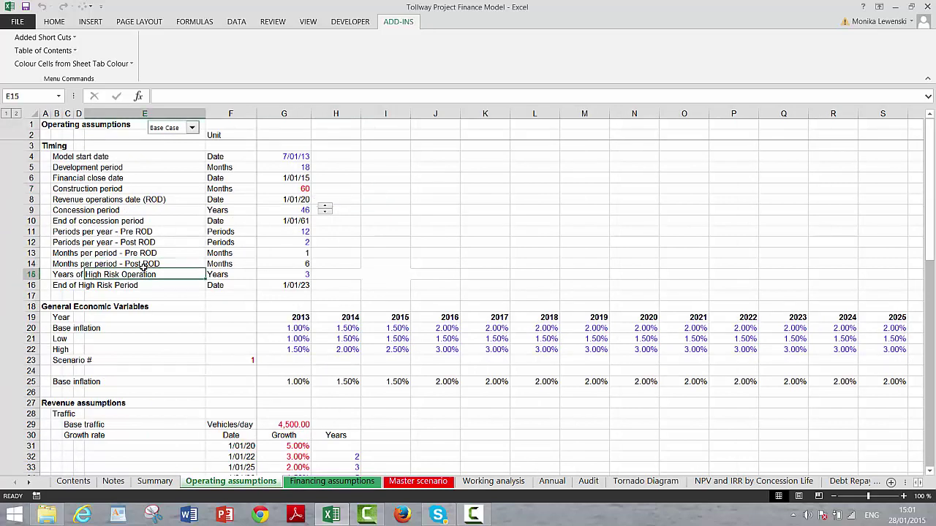
key(Down)
key(Down)
key(Down)
key(Down)
key(Down)
key(Down)
key(Down)
key(Down)
key(Down)
key(Down)
key(Down)
key(Down)
key(Down)
key(Down)
key(Down)
key(Down)
key(Down)
key(Down)
key(Down)
key(Down)
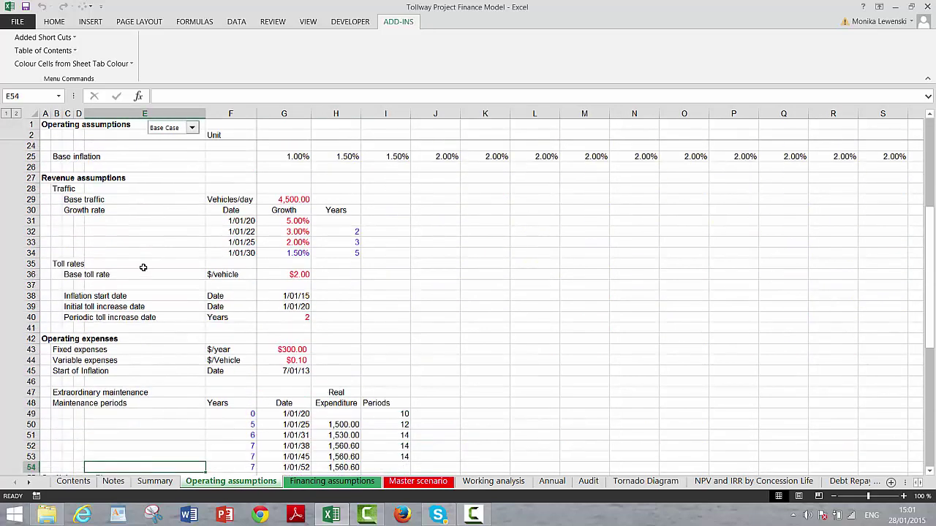
key(Down)
key(Down)
key(Down)
key(Down)
key(Down)
key(Down)
key(Down)
key(Down)
key(Down)
key(Down)
key(Down)
key(Down)
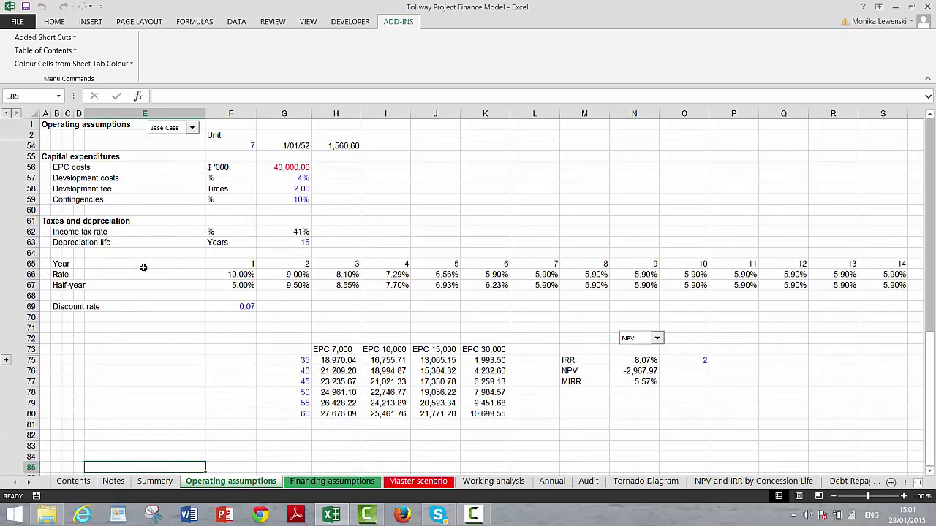
- Re-examine the timing, inflation, traffic, toll rate and operating expense sections of the Operating assumptions sheet
key(Up)
key(Up)
key(Up)
key(Up)
key(Up)
key(Up)
key(Up)
key(Up)
key(Up)
key(Up)
key(Up)
key(Up)
key(Up)
key(Up)
key(Up)
key(Up)
key(Up)
key(Up)
key(Up)
key(Up)
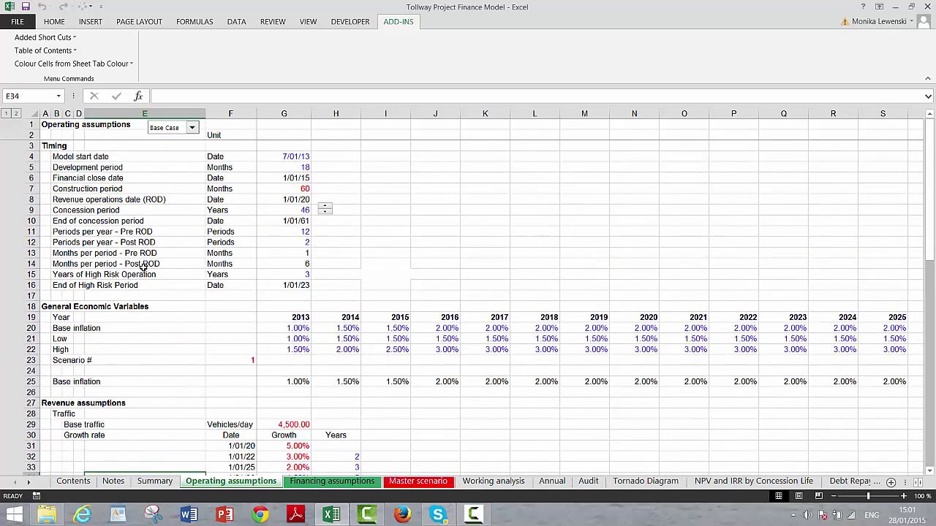
key(Down)
key(Down)
key(Down)
key(Down)
key(Down)
key(Down)
key(Down)
key(Down)
key(Down)
key(Down)
key(Down)
key(Down)
key(Down)
key(Down)
key(Down)
key(Down)
key(Down)
key(Down)
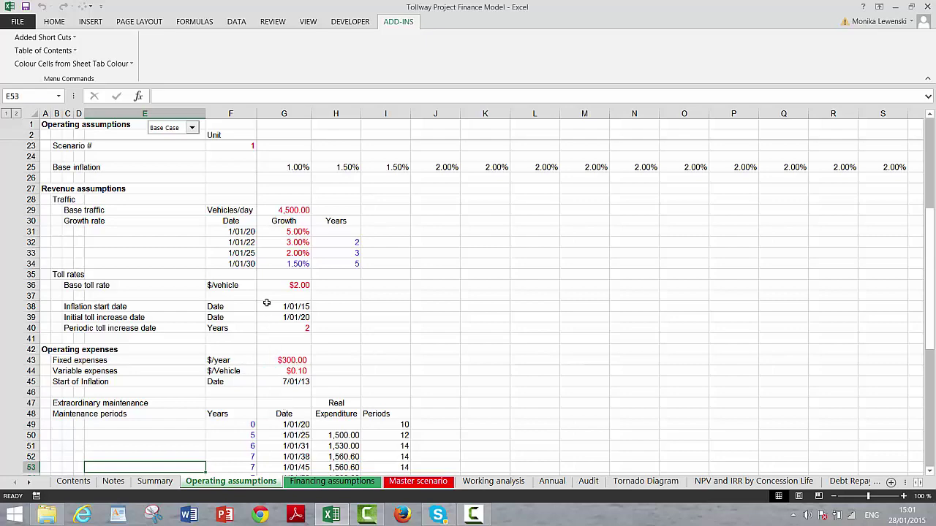
key(Page_Up)
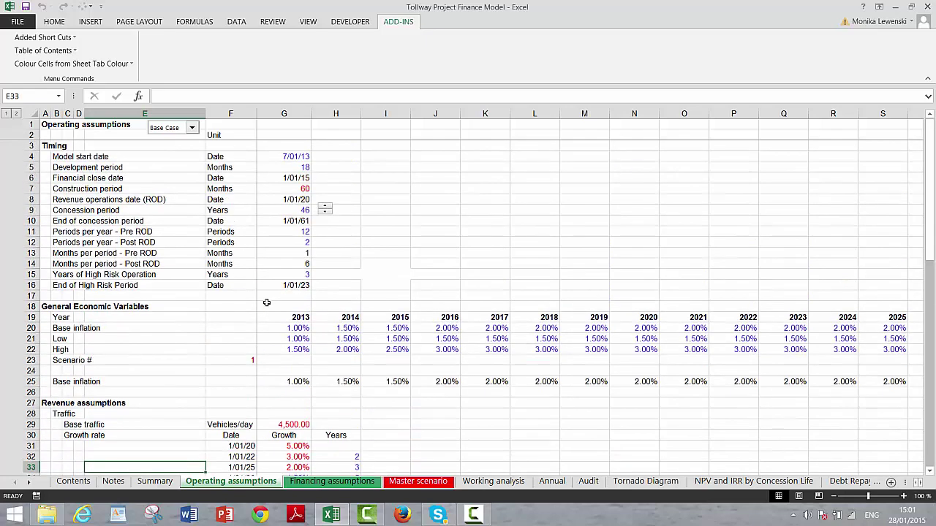
key(Left)
key(Left)
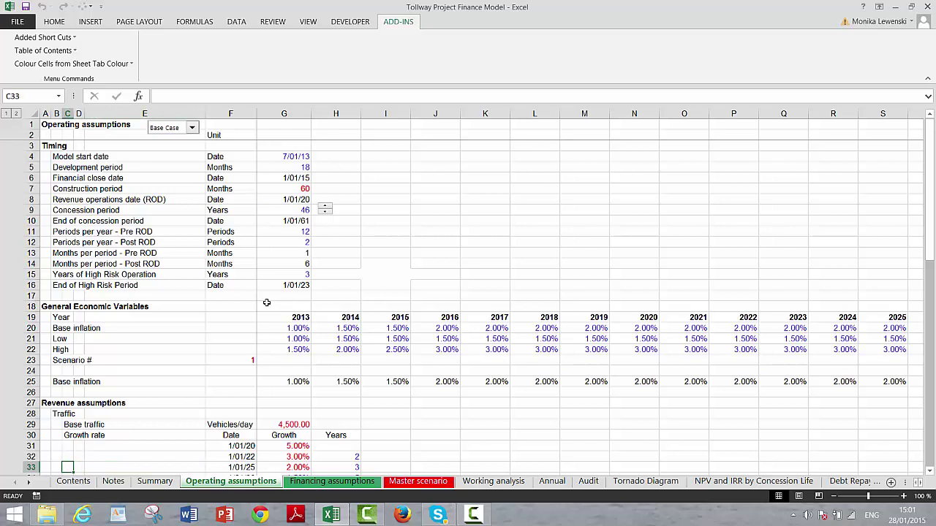
- Examine the base traffic input and the scenario-selected base inflation row on the Operating assumptions sheet
key(Up)
key(Up)
key(Up)
key(Up)
key(Up)
key(Up)
key(Up)
key(Up)
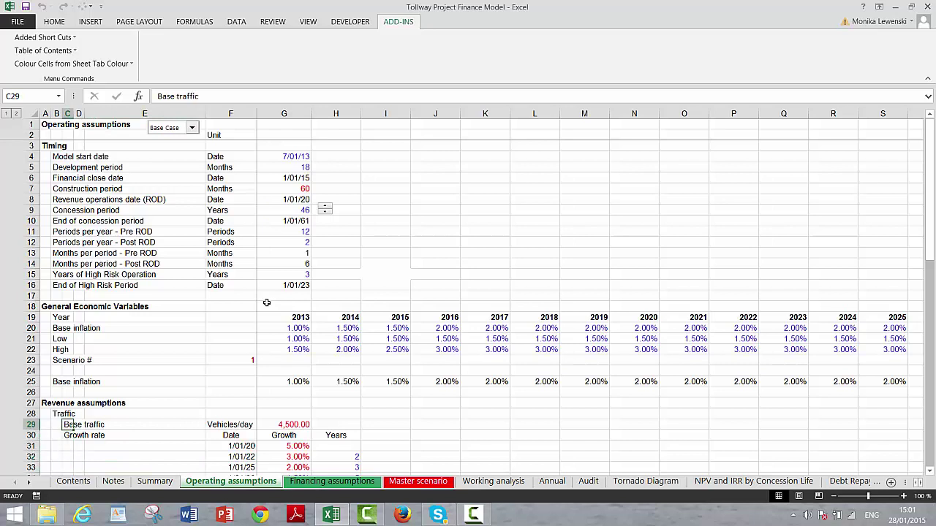
key(Right)
key(Right)
key(Right)
key(Right)
key(Right)
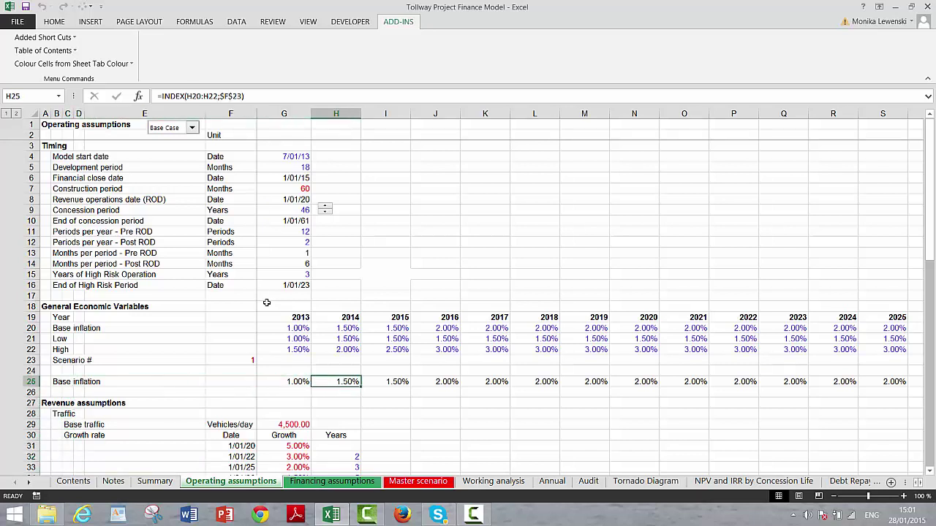
key(Left)
- Review the traffic growth and toll rate assumptions on the Operating assumptions sheet and return to the base inflation row
key(Down)
key(Down)
key(Down)
key(Down)
key(Down)
key(Down)
key(Down)
key(Down)
key(Down)
key(Down)
key(Down)
key(Down)
key(Down)
key(Down)
key(Down)
key(Down)
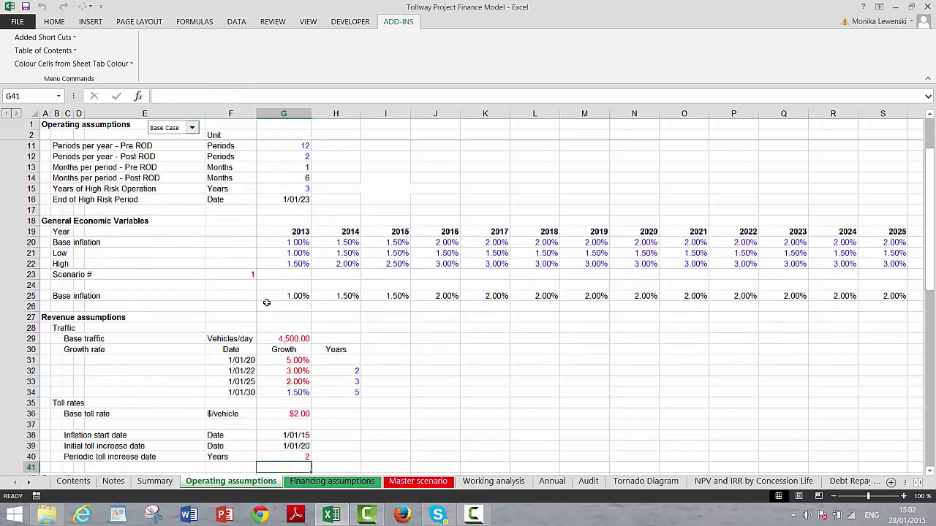
key(Up)
key(Up)
key(Up)
key(Up)
key(Up)
key(Up)
key(Up)
key(Up)
key(Up)
key(Up)
key(Up)
key(Up)
key(Up)
key(Up)
key(Up)
key(Up)
key(Up)
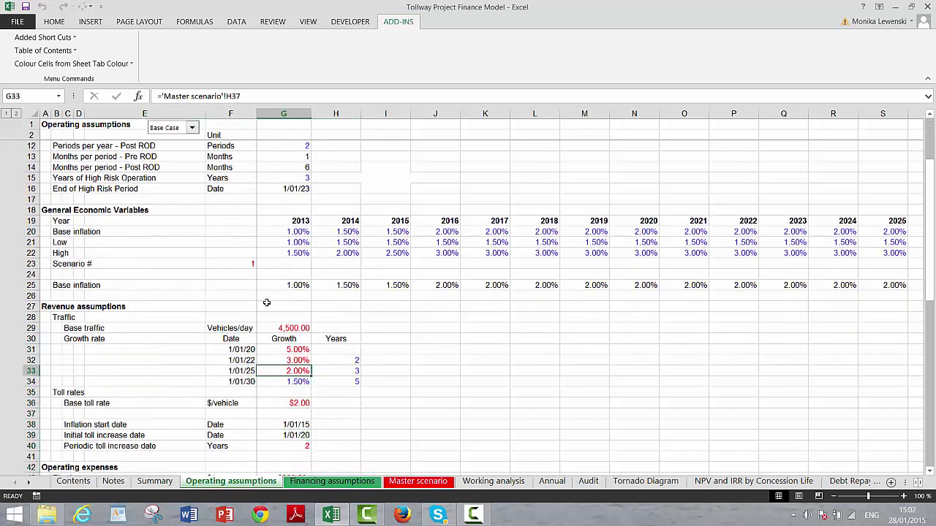
key(Down)
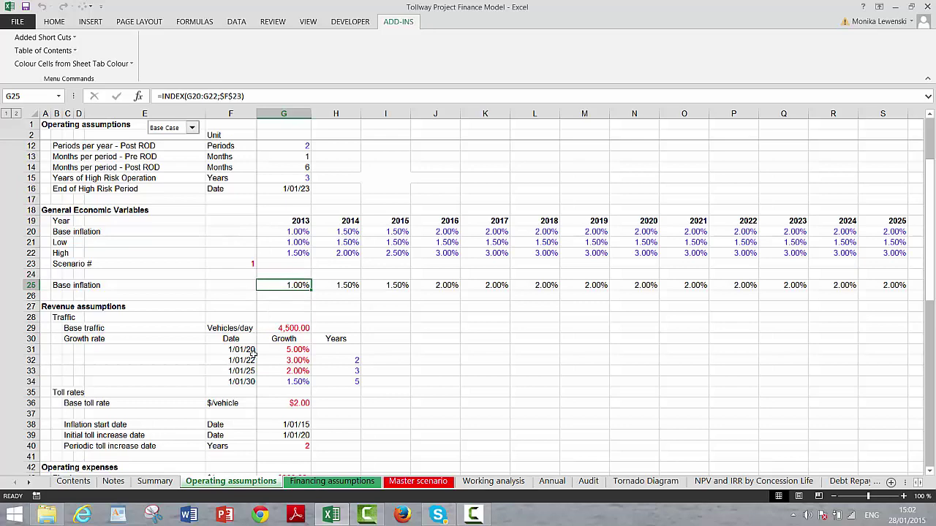
- Open the Financing assumptions sheet and read through its debt sizing, repayment, interest rate, credit spread and debt fee sections
click(350, 481)
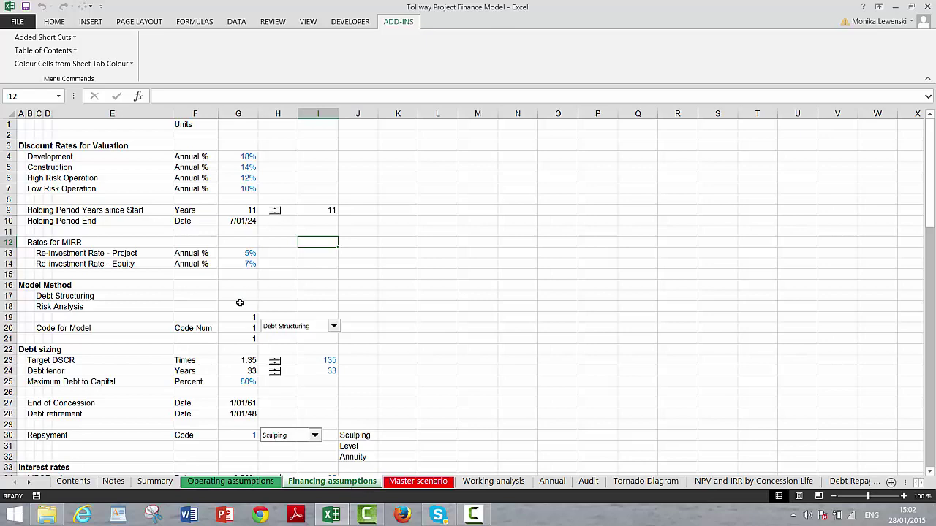
click(223, 433)
key(Down)
key(Down)
key(Down)
key(Down)
key(Down)
key(Down)
key(Down)
key(Down)
key(Down)
key(Down)
key(Down)
key(Down)
key(Down)
key(Down)
key(Down)
key(Up)
key(Up)
key(Up)
key(Up)
key(Up)
key(Up)
key(Up)
key(Up)
key(Up)
key(Down)
key(Down)
key(Down)
key(Down)
key(Down)
key(Down)
key(Down)
key(Down)
key(Down)
key(Down)
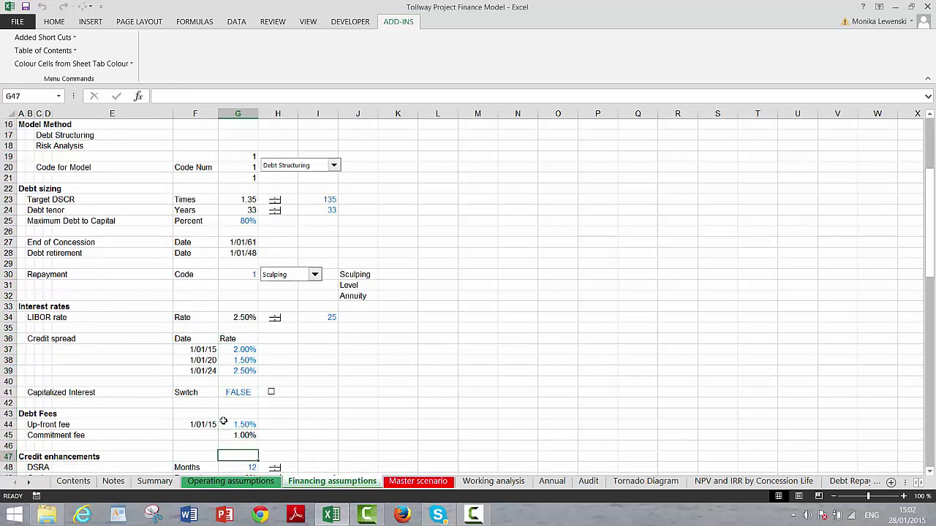
- Examine the credit enhancements, the re-financing inputs and the exit year IRR table on the Financing assumptions sheet
key(Down)
key(Down)
key(Down)
key(Down)
key(Down)
key(Down)
key(Down)
key(Down)
key(Down)
key(Down)
key(Down)
key(Down)
key(Down)
key(Down)
key(Down)
key(Down)
key(Down)
key(Down)
key(Down)
key(Down)
key(Down)
key(Down)
key(Down)
key(Down)
key(Down)
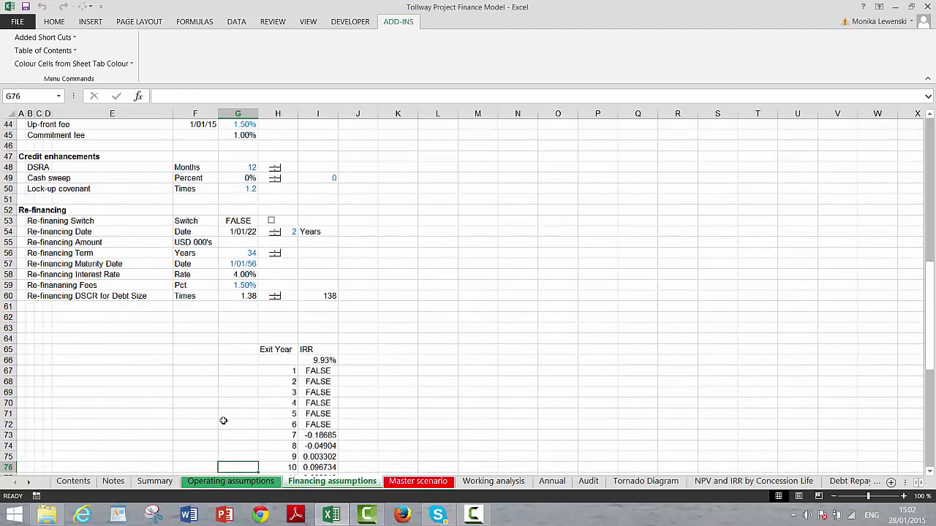
- Return to the beginning of the Financing assumptions sheet and review the discount rates for valuation and the holding period end
key(Page_Up)
key(Page_Up)
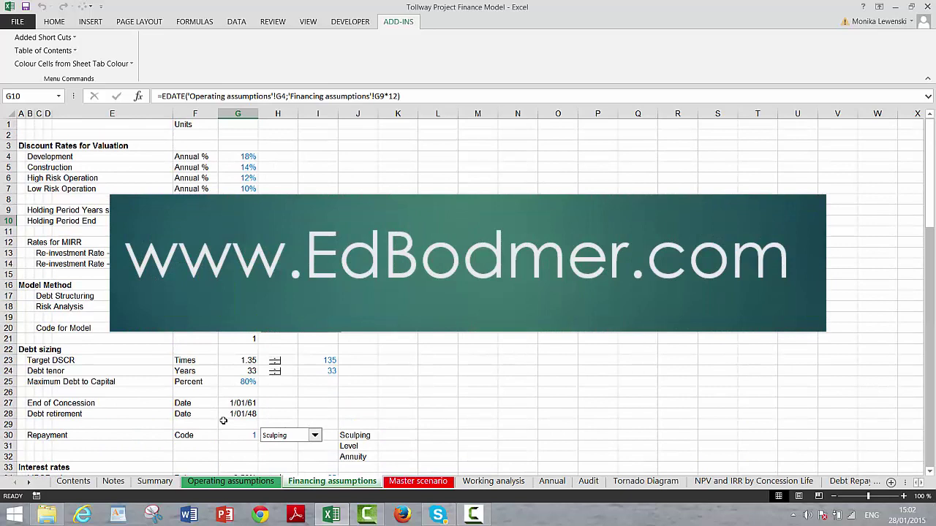
key(Up)
key(Up)
key(Up)
key(Up)
key(Up)
key(Up)
key(Down)
key(Down)
key(Down)
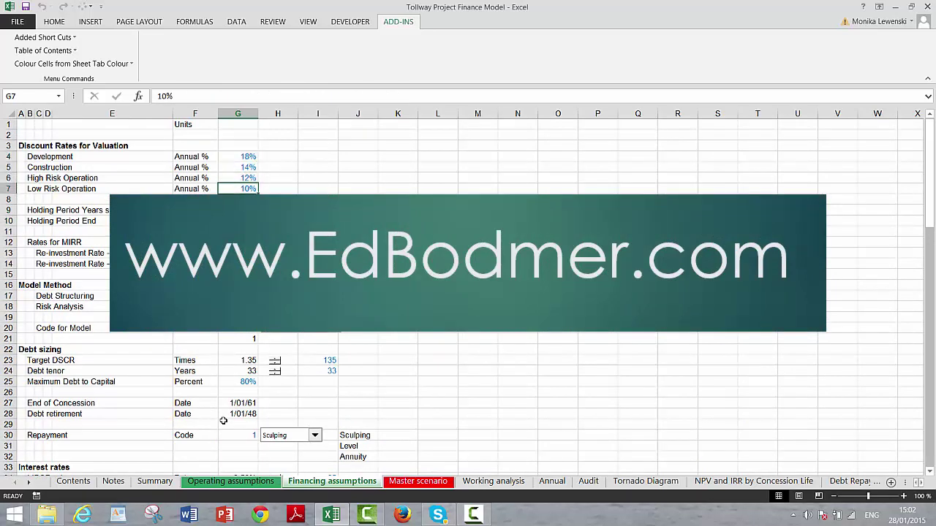
- Open the Master scenario sheet and review its scenario table from the base case through the flex case to the multiplier row
click(416, 482)
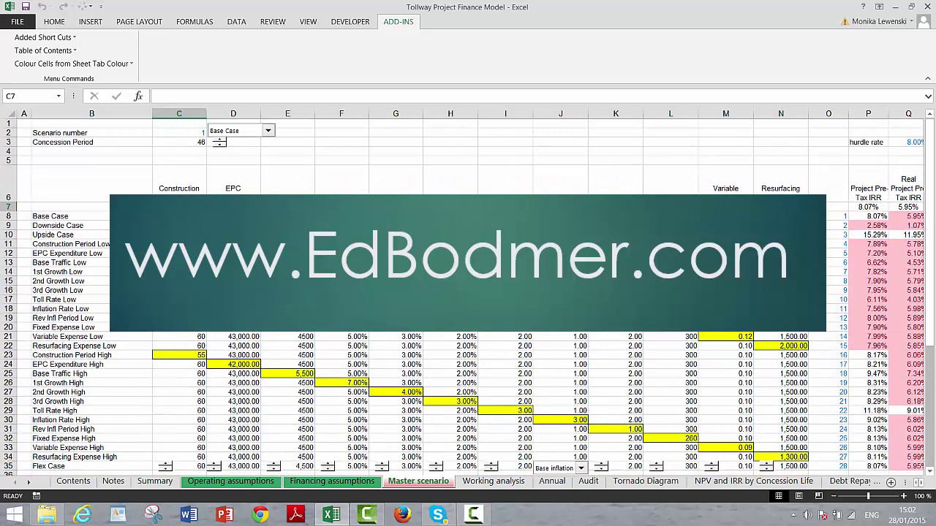
key(Right)
key(Down)
key(Down)
key(Down)
key(Down)
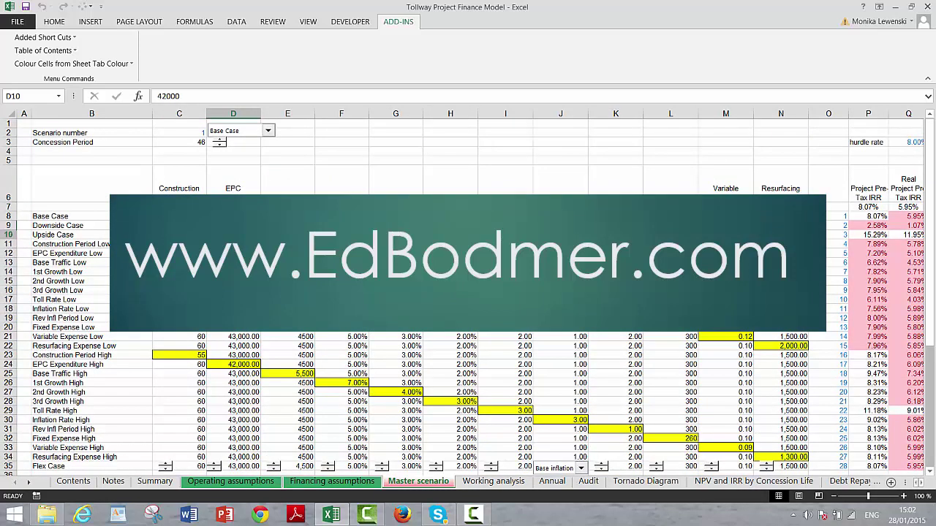
key(Down)
key(Down)
key(Down)
key(Down)
key(Down)
key(Down)
key(Down)
key(Down)
key(Down)
key(Down)
key(Down)
key(Down)
key(Down)
key(Down)
key(Down)
key(Down)
key(Down)
key(Down)
key(Down)
key(Down)
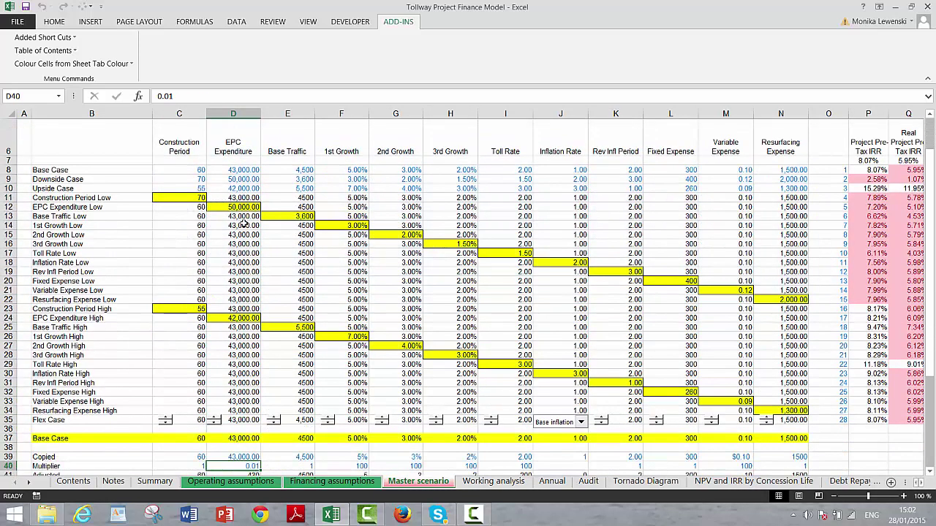
- Return to the beginning of the Master scenario sheet and examine the scenario number cell C2
key(Up)
key(Up)
key(Up)
key(Up)
key(Up)
key(Up)
key(Up)
key(Up)
key(Up)
key(Up)
key(Up)
key(Up)
key(Up)
key(Up)
key(Up)
key(Up)
key(Up)
key(Up)
key(Up)
key(Up)
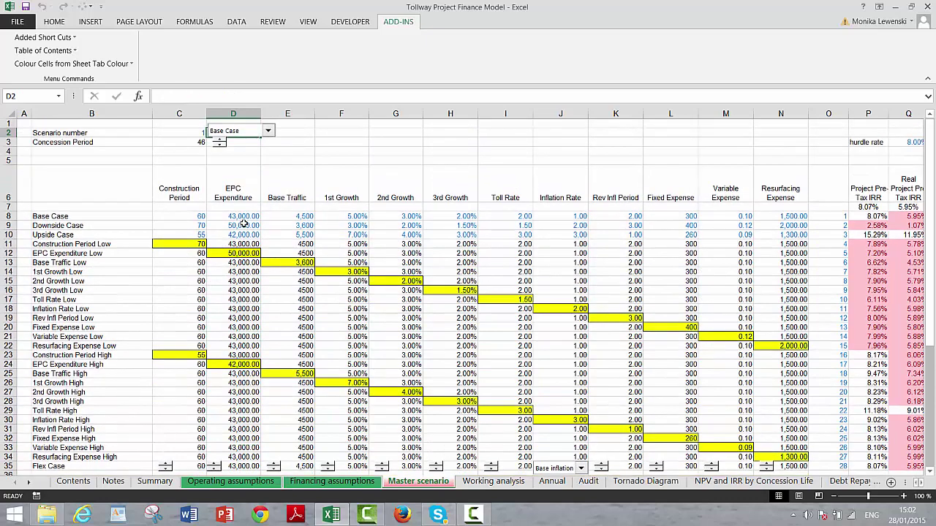
key(Left)
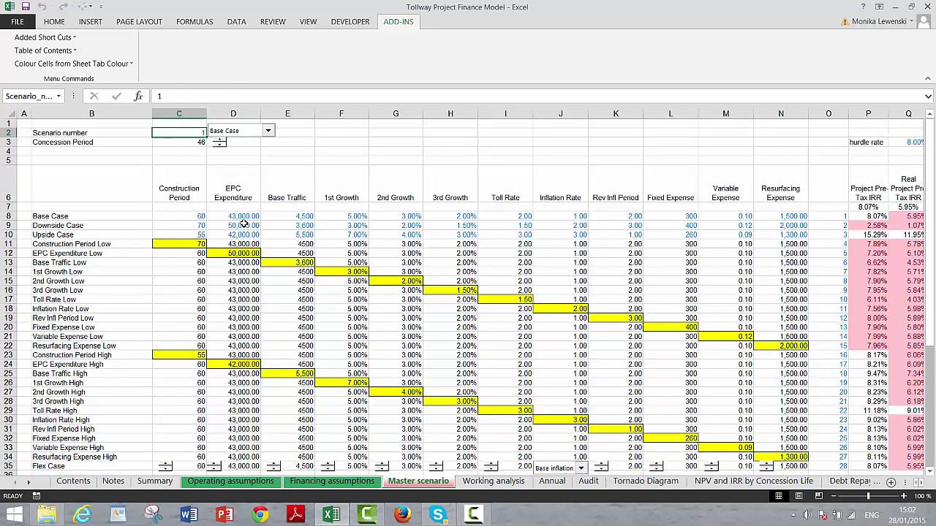
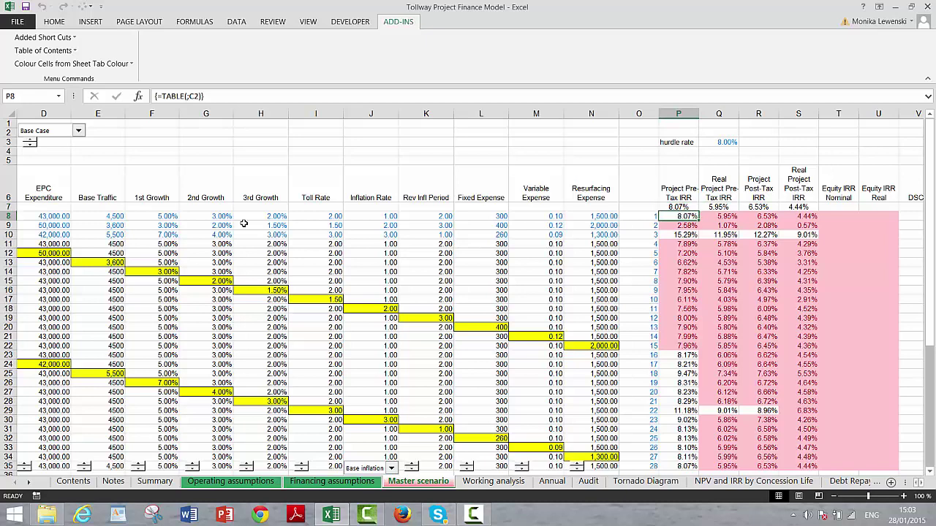
- Clear the conditional formatting rules from the IRR results in P8:U35
key(shift+Right)
key(shift+Right)
key(shift+Right)
key(shift+Right)
key(shift+Right)
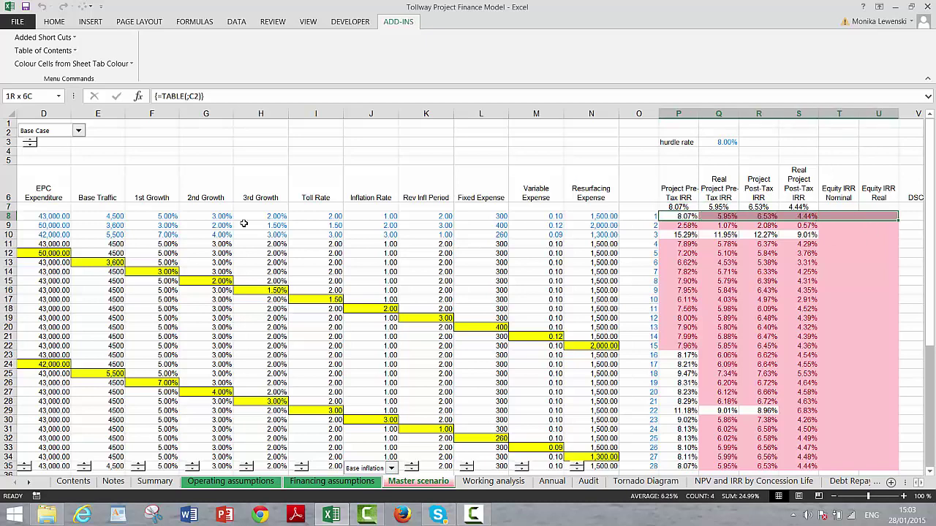
key(ctrl+shift+Down)
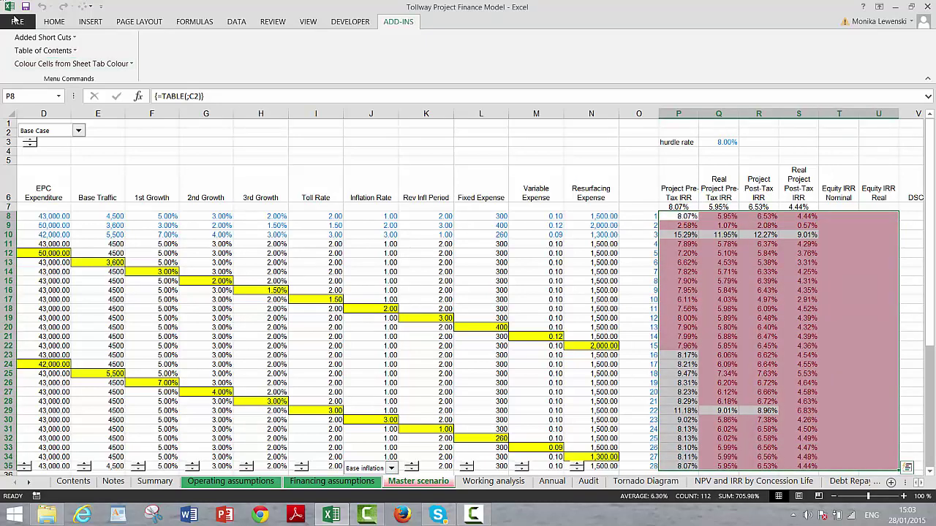
click(54, 21)
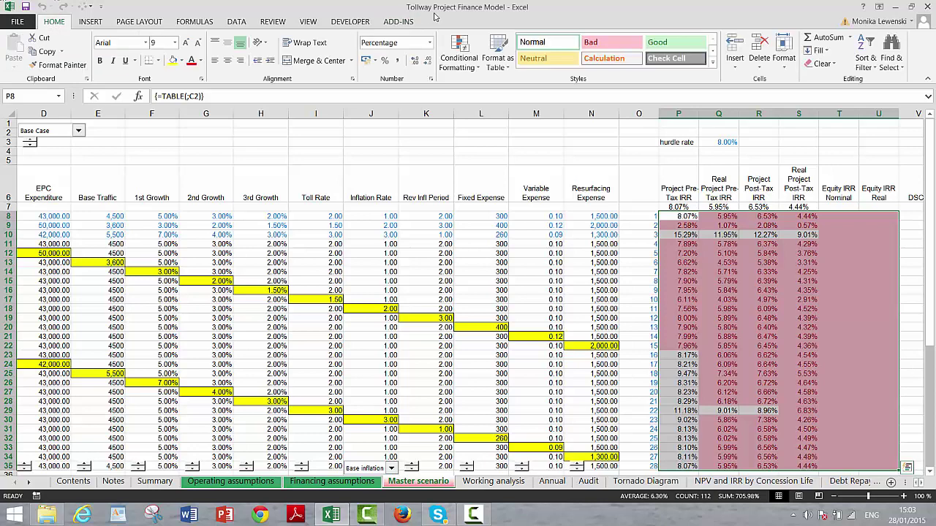
click(458, 55)
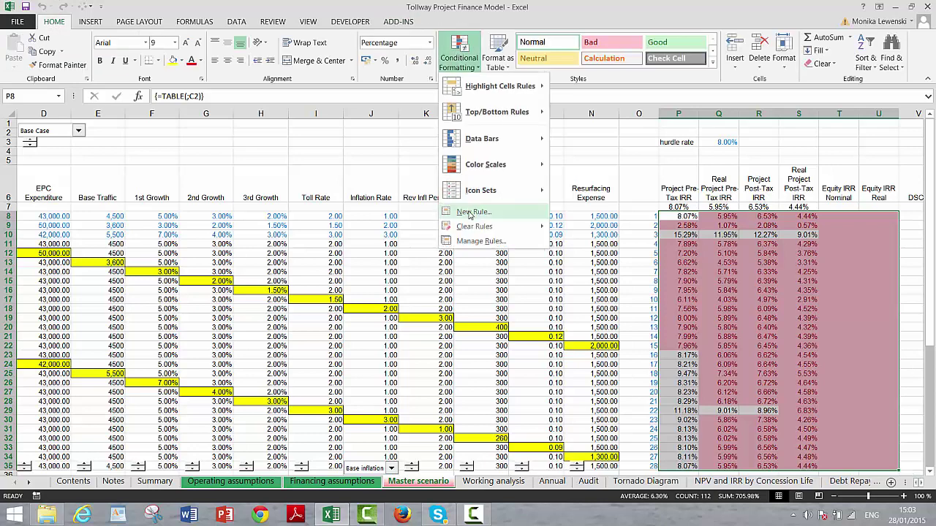
mouse_move(468, 233)
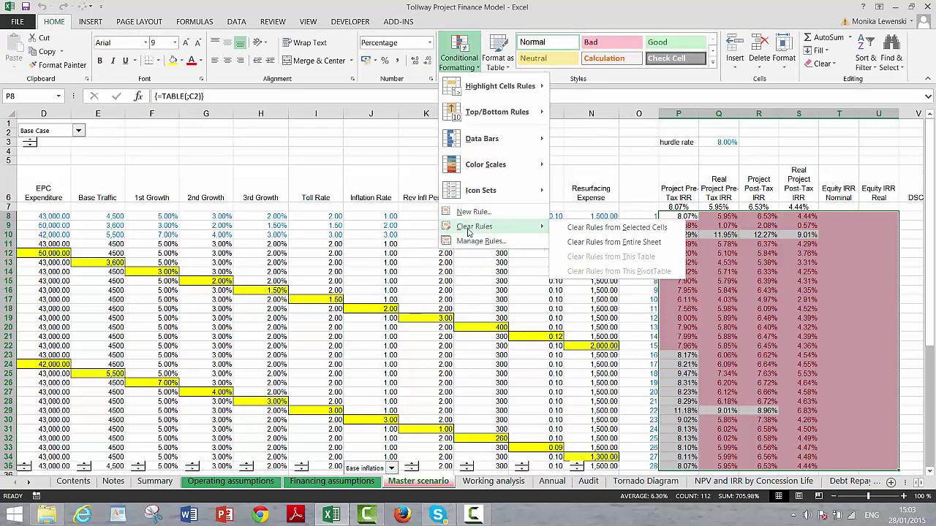
click(569, 227)
click(602, 168)
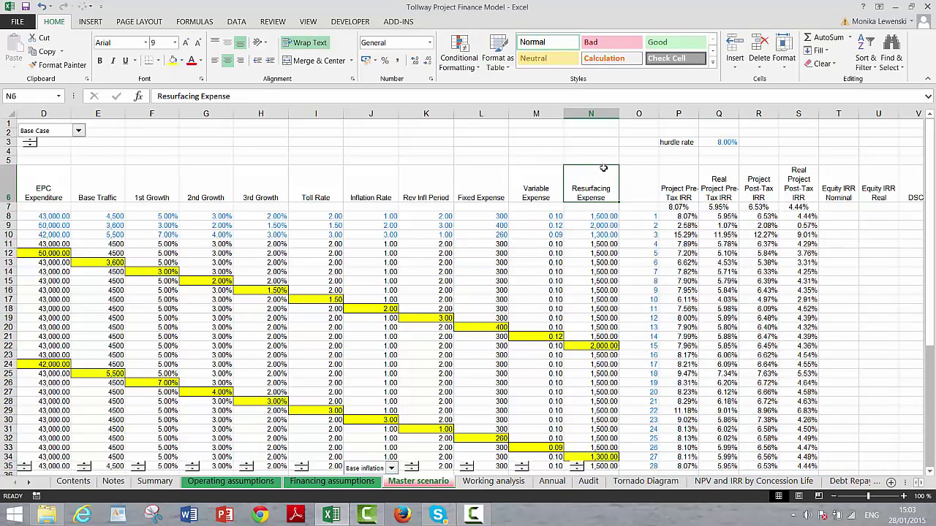
- Review the base case row across the pre-tax and post-tax project IRR columns of the data table
key(Left)
key(Left)
key(Left)
key(Left)
key(Left)
key(Down)
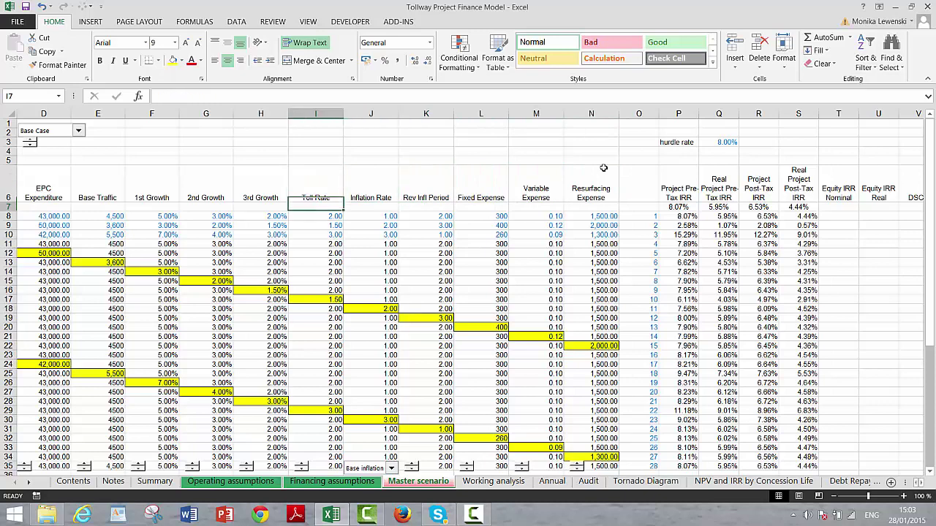
key(Right)
key(Right)
key(Right)
key(Right)
key(Right)
key(Right)
key(Right)
key(Down)
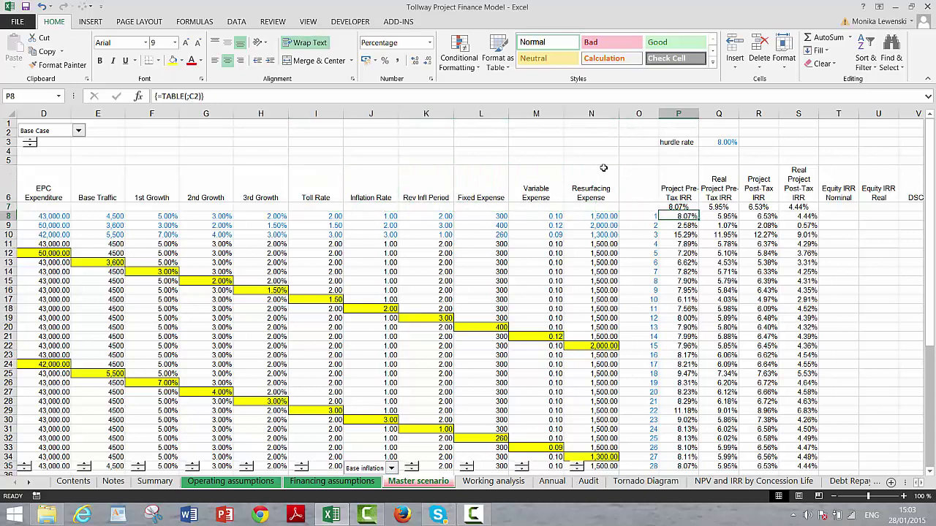
key(Right)
key(Right)
key(Right)
key(Left)
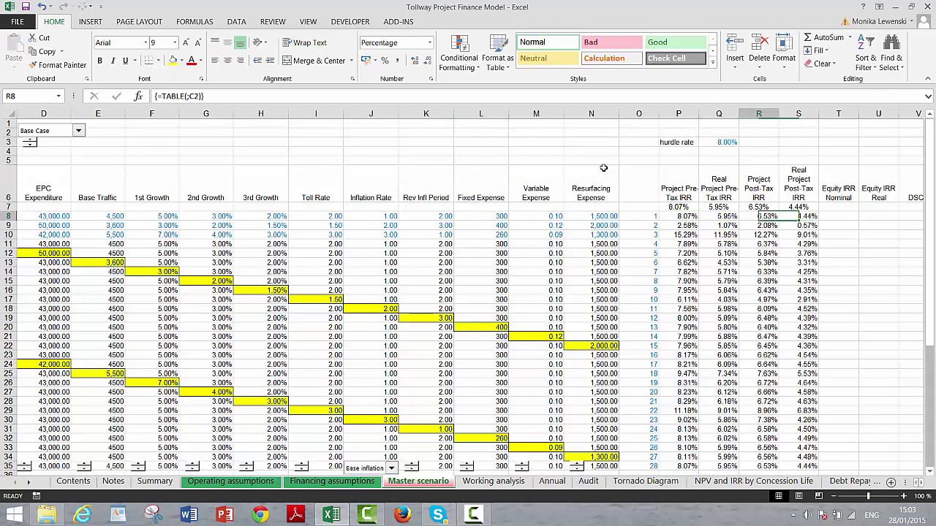
key(Left)
key(Left)
key(Left)
- Look through the numbered scenarios in column O alongside their IRR results, from the first row downward and back
key(Down)
key(Down)
key(Down)
key(Down)
key(Down)
key(Down)
key(Down)
key(Down)
key(Down)
key(Down)
key(Down)
key(Down)
key(Down)
key(Down)
key(Down)
key(Down)
key(Down)
key(Down)
key(Down)
key(Down)
key(Down)
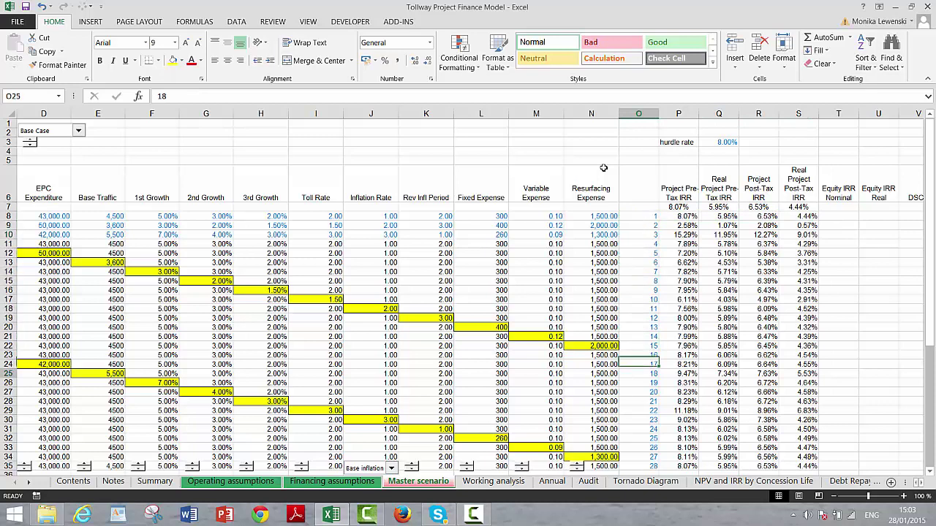
key(Up)
key(Up)
key(Up)
key(Up)
key(Up)
key(Up)
key(Up)
key(Up)
key(Up)
key(Up)
key(Up)
key(Up)
key(Up)
key(Up)
key(Up)
key(Up)
key(Up)
key(Up)
key(Up)
key(Up)
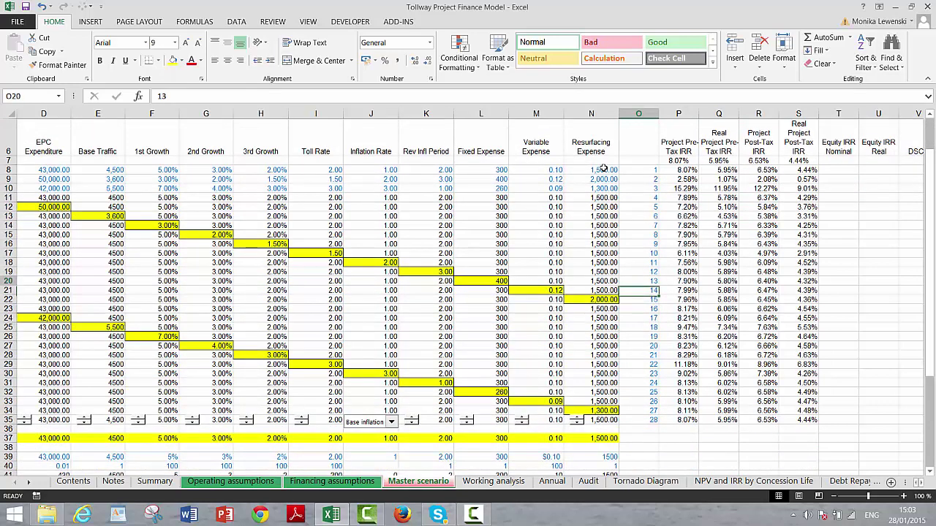
key(Down)
key(Left)
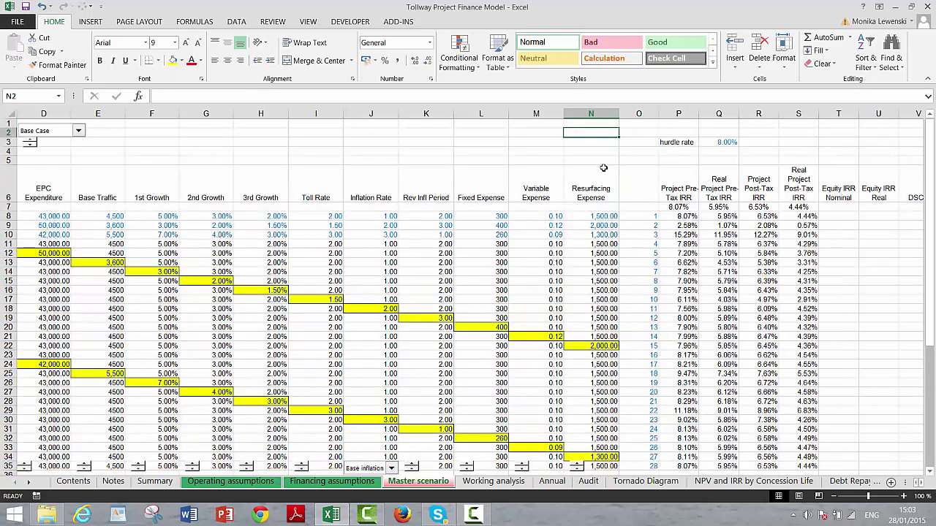
- Return to the scenario number and concession period inputs above the scenario table and examine their selectors
key(Left)
key(Left)
key(Left)
key(Left)
key(Left)
key(Left)
key(Left)
key(Left)
key(Left)
key(Left)
key(Left)
key(Left)
key(Left)
key(Right)
key(Right)
key(Right)
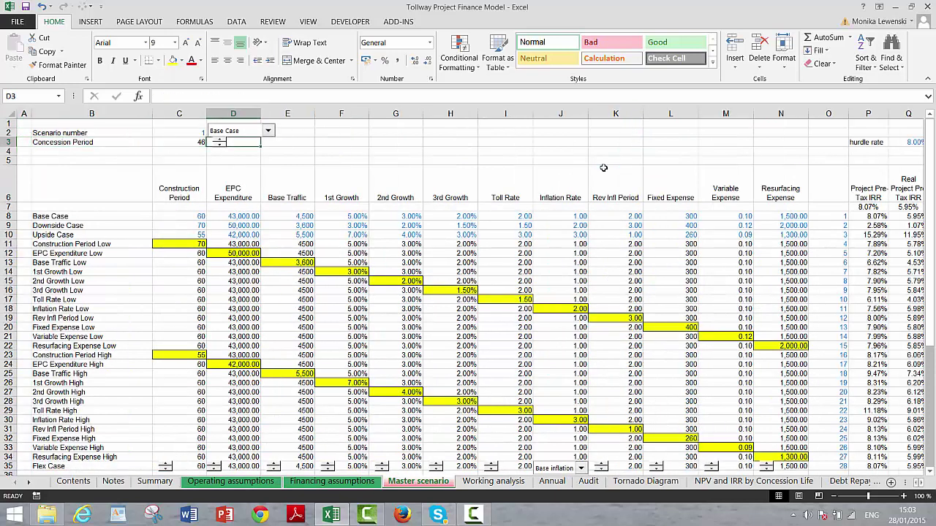
key(Up)
key(Left)
key(Right)
- Go through the scenario table down to the highlighted active-scenario row 37 and read across its INDEX formulas
key(Down)
key(Down)
key(Down)
key(Down)
key(Down)
key(Down)
key(Down)
key(Down)
key(Down)
key(Down)
key(Down)
key(Down)
key(Down)
key(Down)
key(Down)
key(Down)
key(Down)
key(Down)
key(Down)
key(Down)
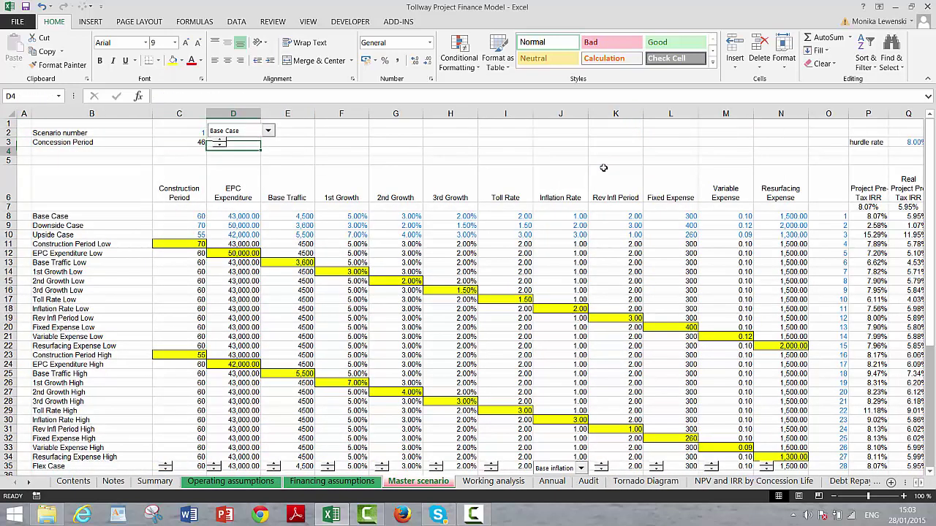
key(Down)
key(Down)
key(Down)
key(Down)
key(Right)
key(Right)
key(Right)
key(Right)
key(Right)
key(Right)
key(Right)
key(Right)
key(Right)
key(Right)
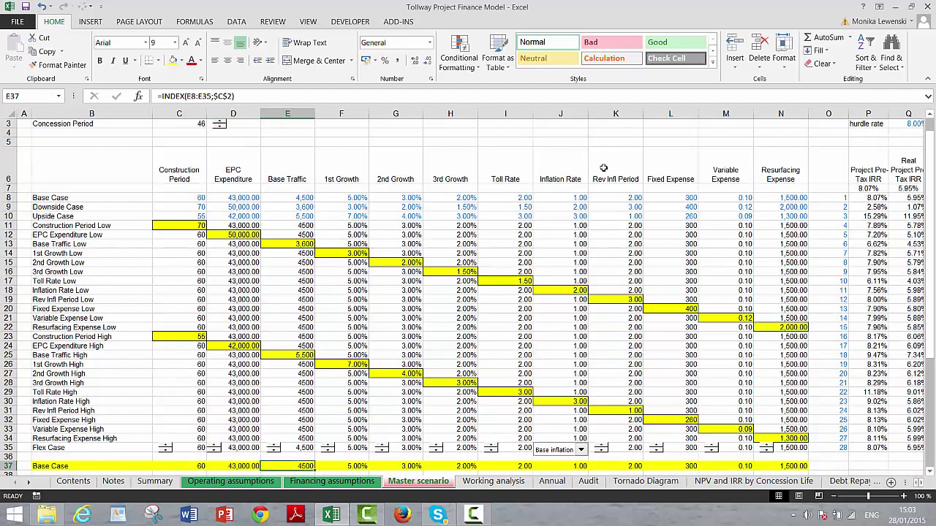
- Examine the Copied, Multiplier, Adjusted and Spinner/Combo Box rows below the active scenario
key(Down)
key(Down)
key(Down)
key(Down)
key(Down)
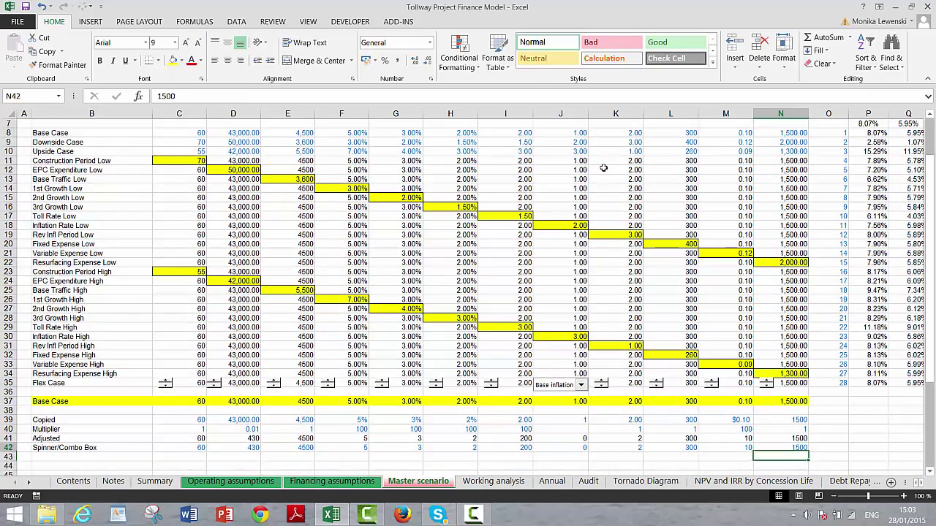
key(Up)
key(Left)
key(Left)
key(Home)
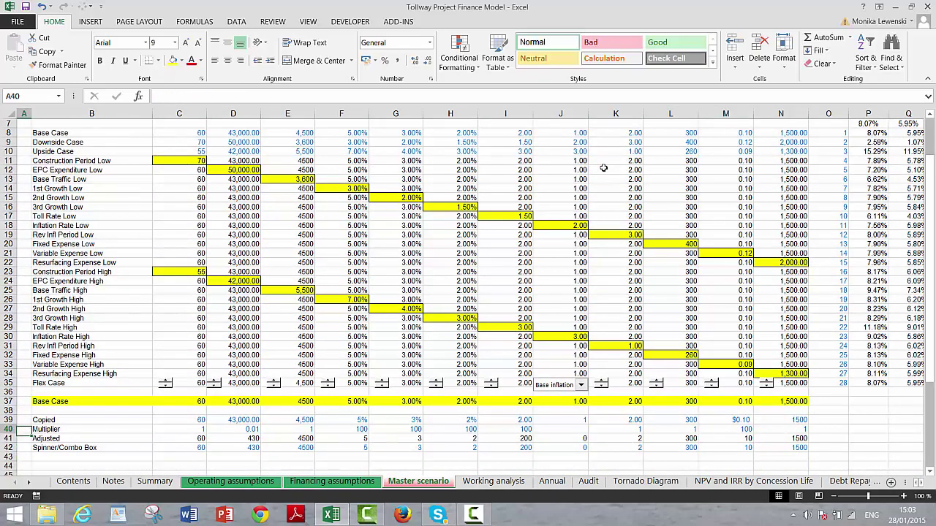
- Examine the Flex Case row 35, reading across its spinner-linked formulas through to the IRR data table columns
key(Up)
key(Up)
key(Up)
key(Right)
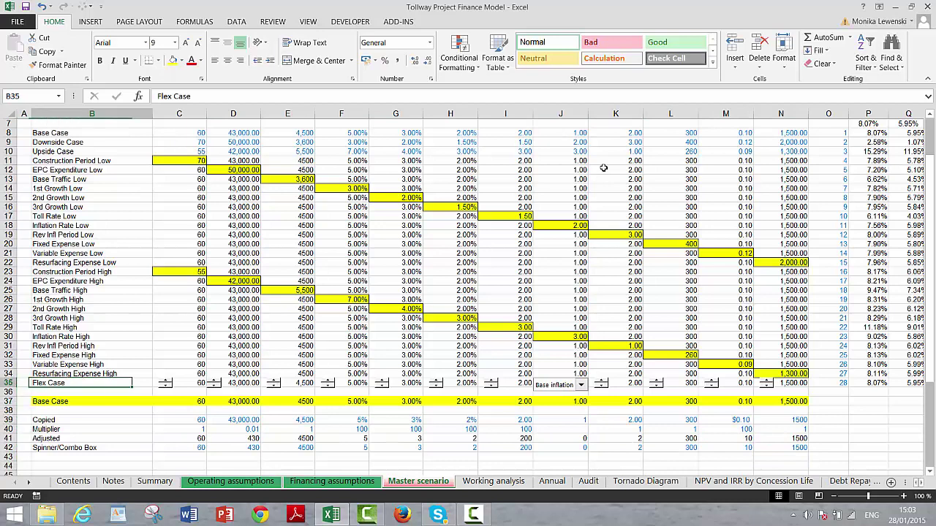
key(Right)
key(Right)
key(Right)
key(Left)
key(Left)
key(Right)
key(Right)
key(Right)
key(Right)
key(Right)
key(Right)
key(Right)
key(Right)
key(Right)
key(Right)
key(Right)
key(Right)
key(Right)
key(Right)
key(Right)
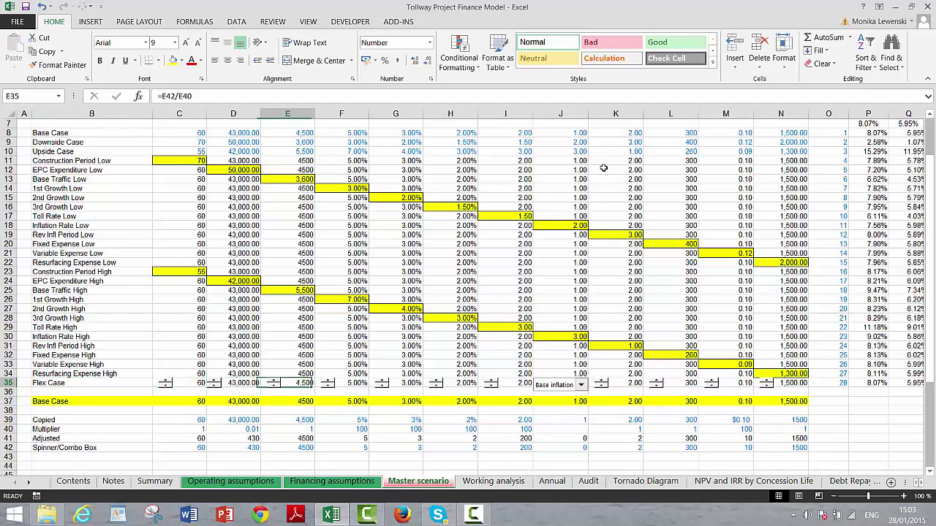
key(Left)
key(Left)
key(Left)
key(Left)
key(Left)
key(Left)
key(Left)
key(Left)
key(Left)
key(Left)
key(Left)
key(Left)
key(Left)
key(Left)
key(Left)
key(Left)
key(Left)
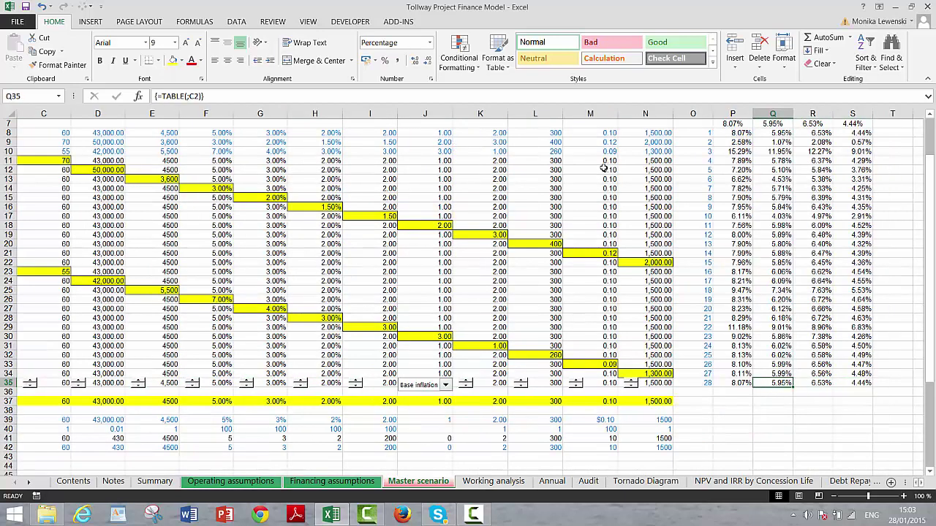
- Look back up through the scenario table's sensitivity rows, checking how their cells in columns C and D refer to the Base Case
key(Up)
key(Up)
key(Up)
key(Up)
key(Up)
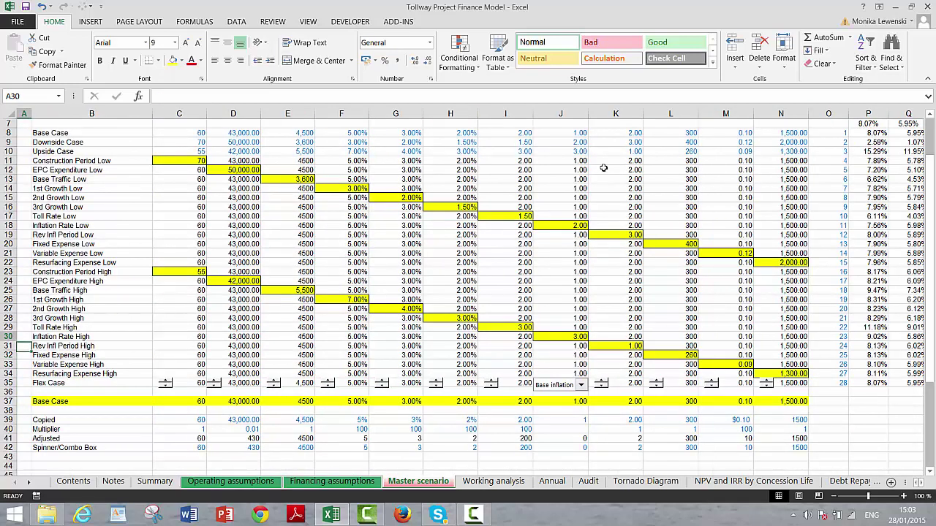
key(Up)
key(Up)
key(Up)
key(Up)
key(Up)
key(Up)
key(Up)
key(Up)
key(Up)
key(Right)
key(Right)
key(Right)
key(Up)
key(Up)
key(Up)
key(Up)
key(Up)
key(Up)
key(Up)
key(Up)
key(Up)
key(Up)
key(Up)
key(Up)
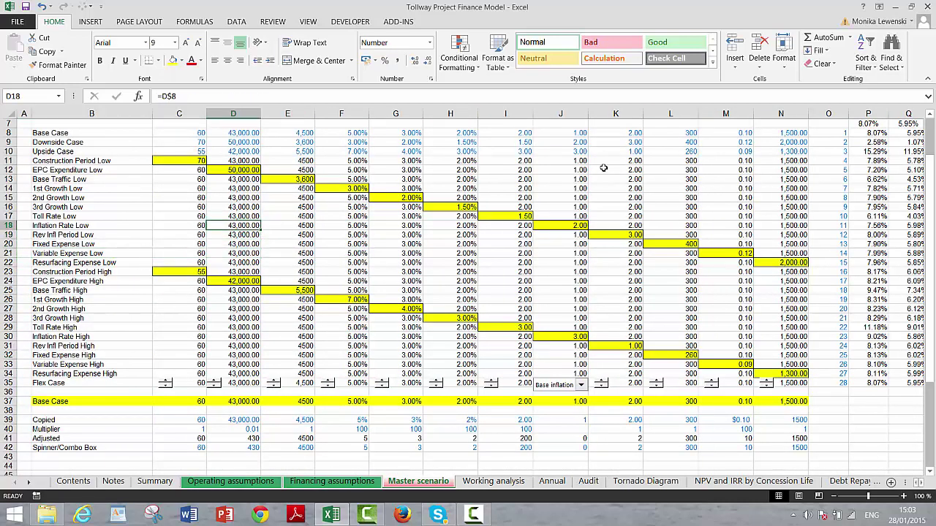
key(Left)
key(Down)
key(Down)
key(Down)
key(Down)
key(Down)
key(Down)
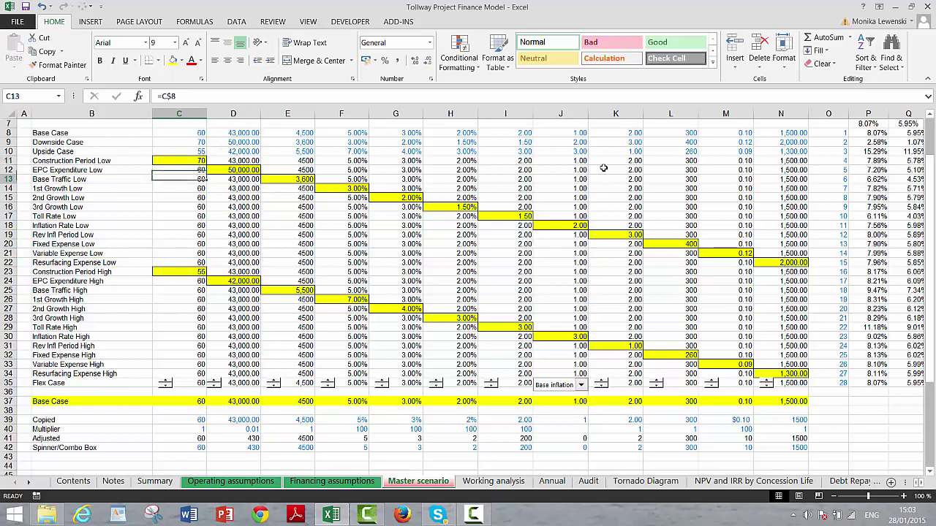
- Go down column C past the Spinner/Combo Box row to the Low vs Base and High vs Base table
key(Down)
key(Down)
key(Down)
key(Down)
key(Down)
key(Down)
key(Down)
key(Down)
key(Down)
key(Down)
key(Down)
key(Down)
key(Down)
key(Down)
key(Down)
key(Down)
key(Down)
key(Down)
key(Down)
key(Down)
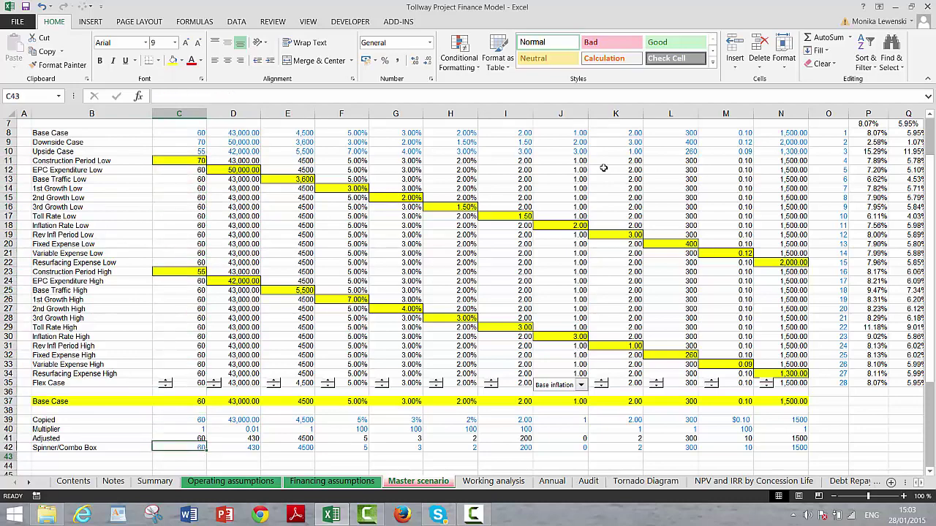
key(Up)
key(Up)
key(Up)
key(Up)
key(Up)
key(Up)
key(Up)
key(Up)
key(Up)
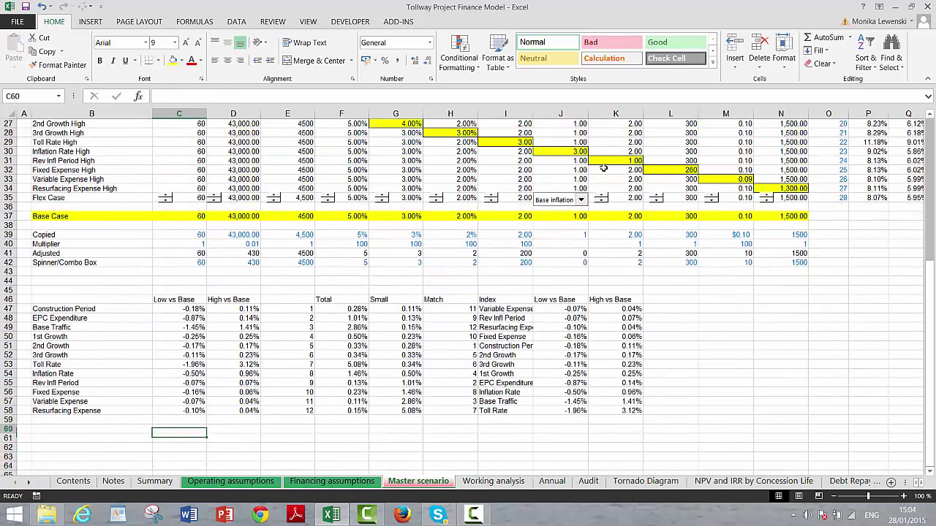
- Examine the Toll Rate row 53 of the sensitivity table, including its Total difference and MATCH formulas
key(Up)
key(Up)
key(Right)
key(Right)
key(Right)
key(Right)
key(Right)
key(Right)
key(Right)
key(Right)
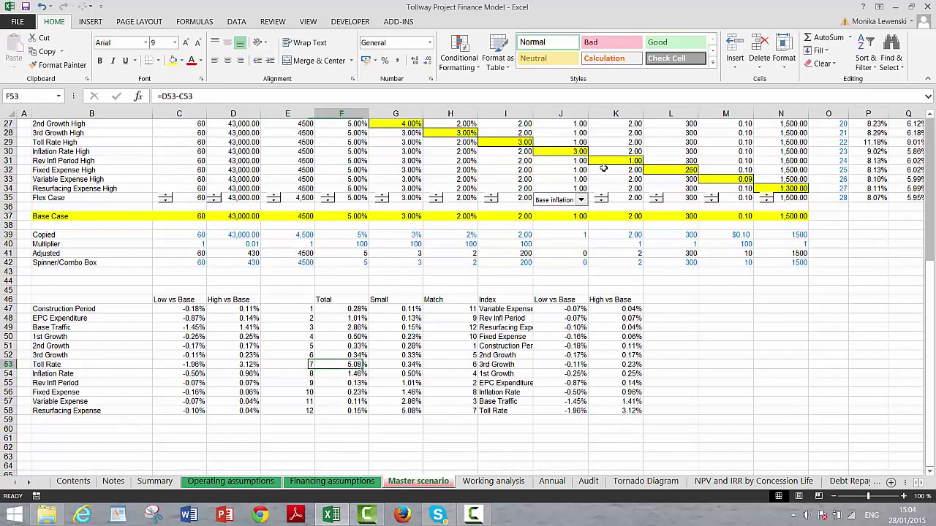
key(Left)
key(Left)
key(Left)
key(Left)
key(Left)
key(Left)
key(Left)
key(Left)
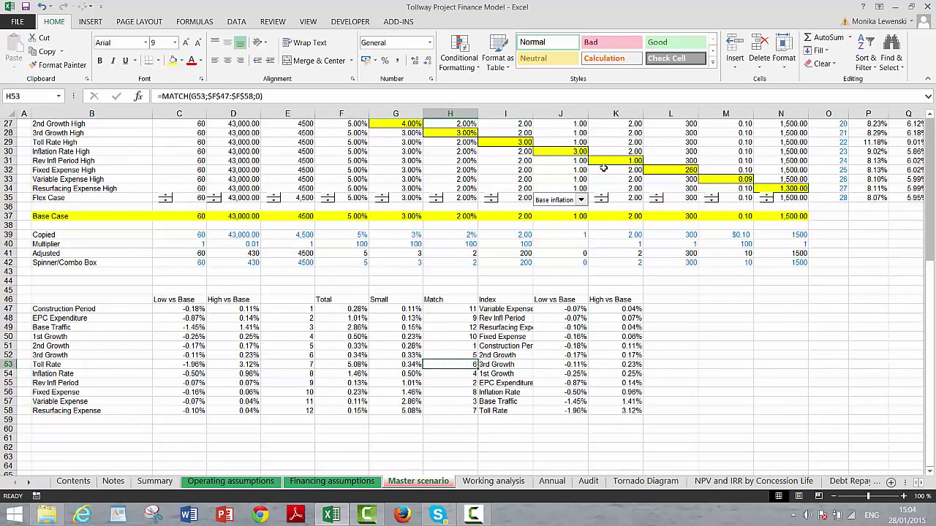
- Read row 53 again from the Low vs Base formula in C53 to the INDEX formula in K53, and return to Total
key(Left)
key(Left)
key(Right)
key(Right)
key(Right)
key(Right)
key(Right)
key(Right)
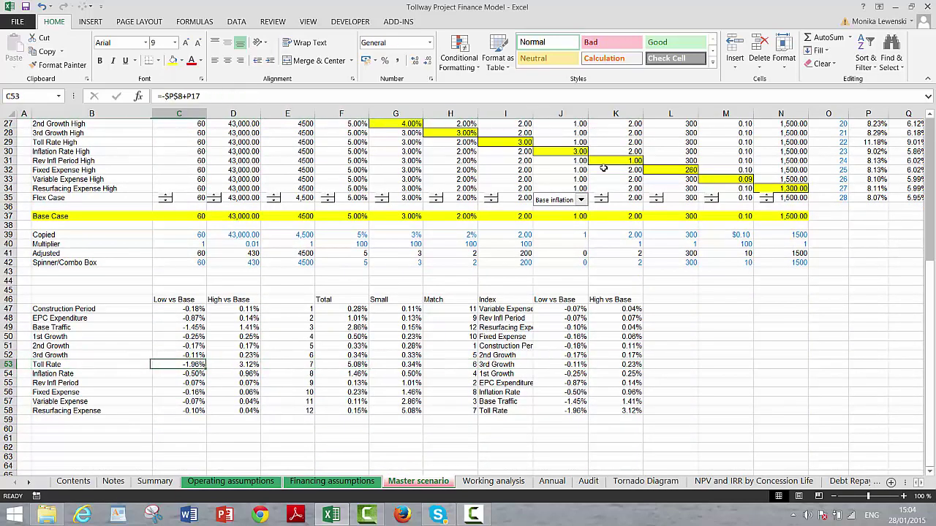
key(Right)
key(Right)
key(Right)
key(Right)
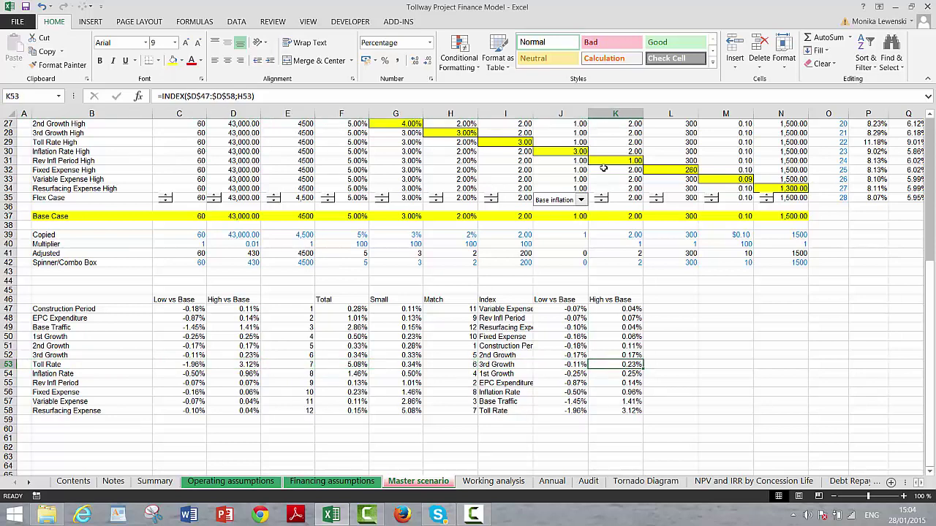
key(Left)
key(Left)
key(Left)
key(Left)
key(Left)
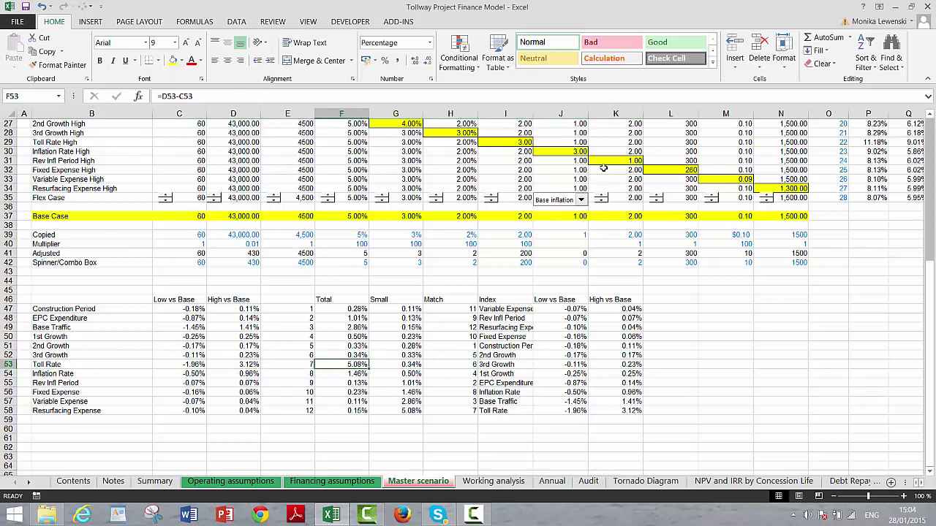
- Go to the Tornado Diagram sheet and view the pre-tax IRR chart of low and high cases
key(ctrl+Page_Down)
key(ctrl+Page_Down)
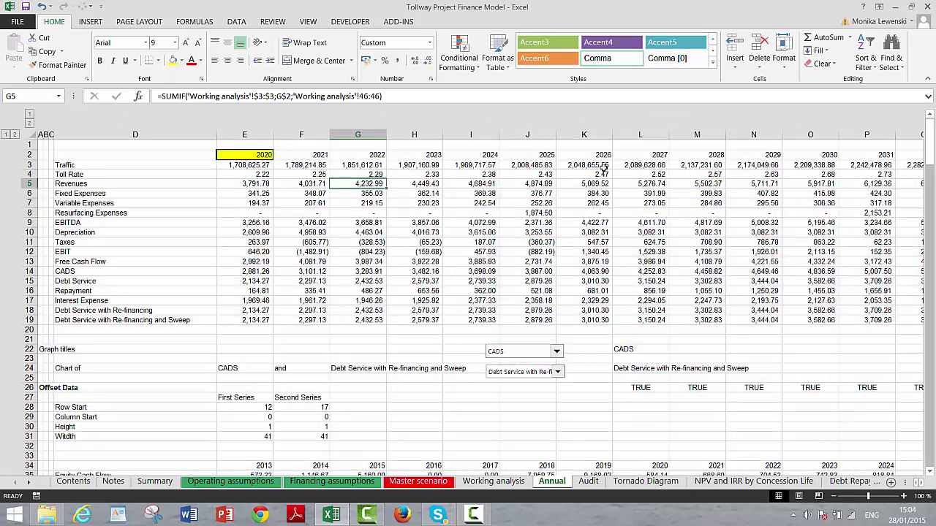
key(ctrl+Page_Down)
key(ctrl+Page_Down)
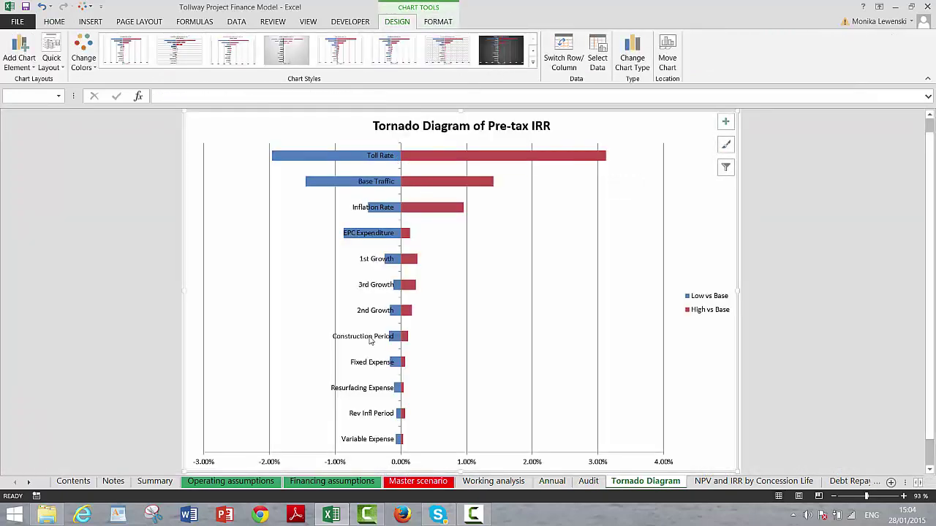
- Return to the Master scenario sheet and inspect the SMALL formula in G50 and the Total formulas in F50 and F48
key(ctrl+Page_Up)
key(ctrl+Page_Up)
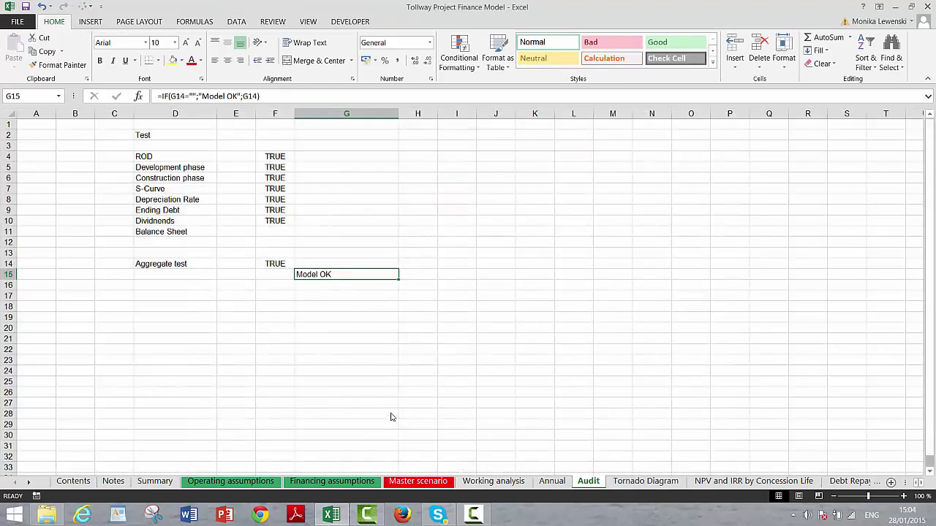
key(ctrl+Page_Up)
key(ctrl+Page_Up)
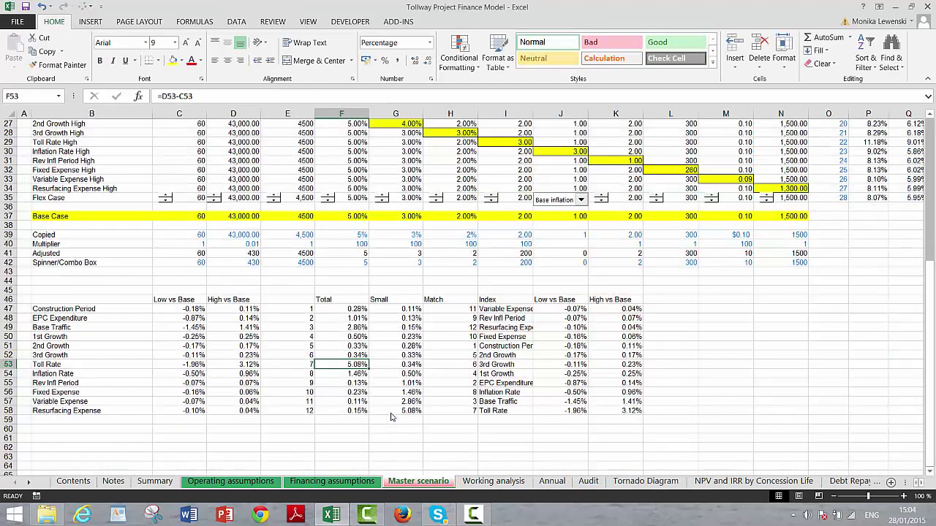
click(415, 336)
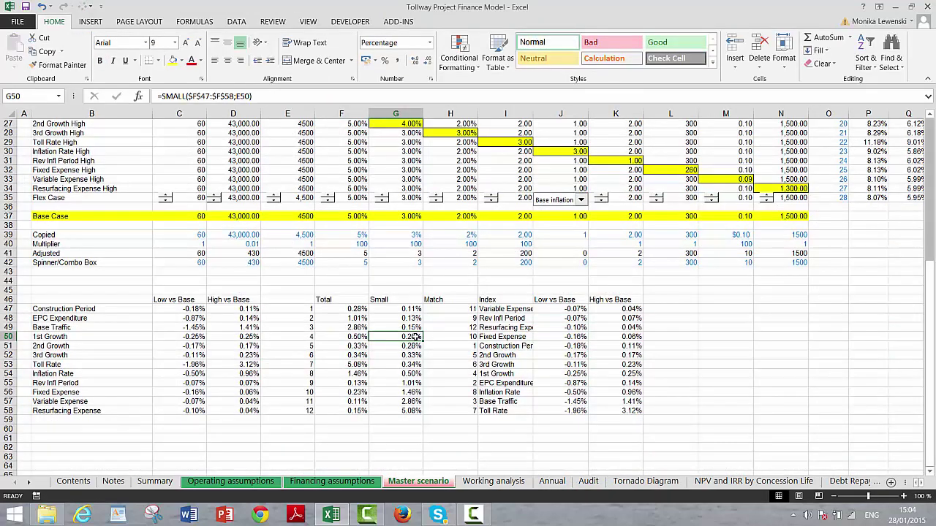
key(F2)
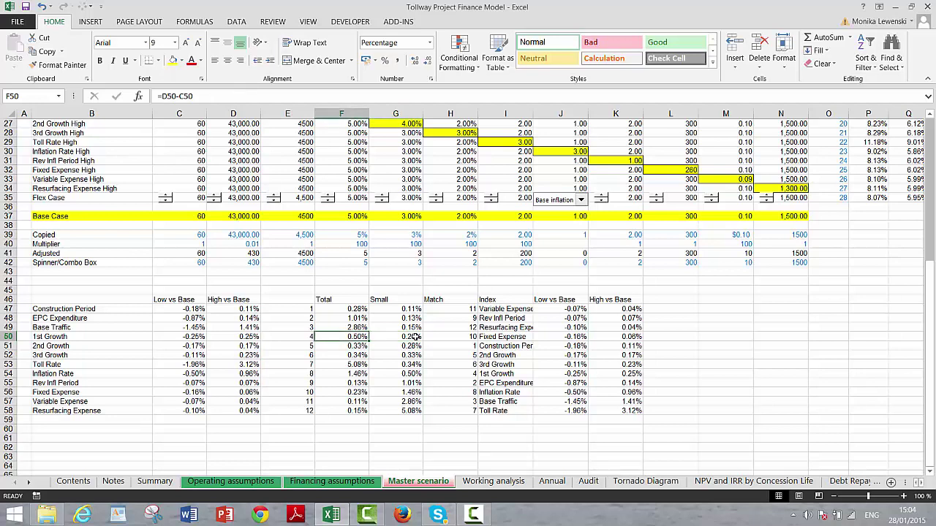
key(Escape)
key(Up)
key(Up)
key(Left)
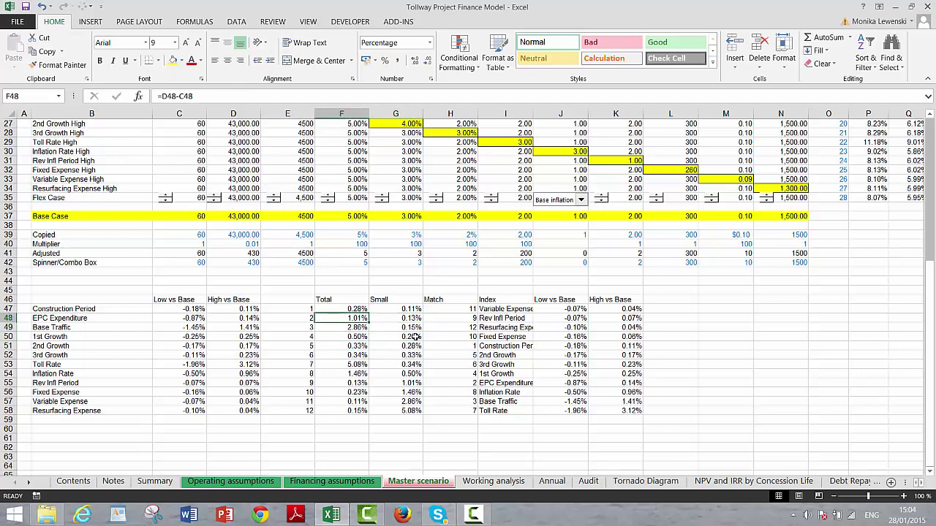
- Inspect the EPC Expenditure row's rank formula in E48, Total formula in F48 and SMALL formula in G48
key(Left)
key(Left)
key(Right)
key(Right)
key(Right)
key(Left)
key(Left)
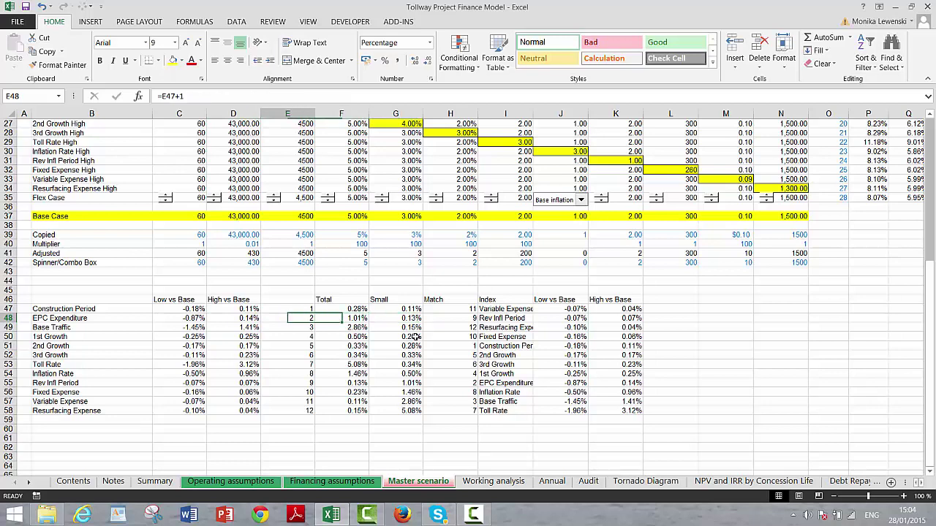
key(Right)
key(Up)
key(Down)
key(Right)
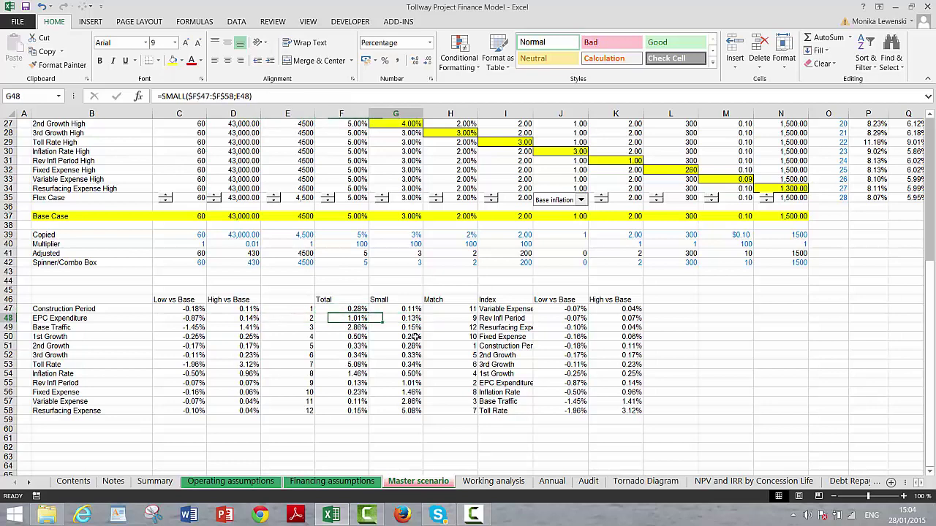
- Trace row 48 of the sensitivity table from its SMALL result through the MATCH formula in H48 to the INDEX formula in J48
key(Left)
key(Right)
key(Right)
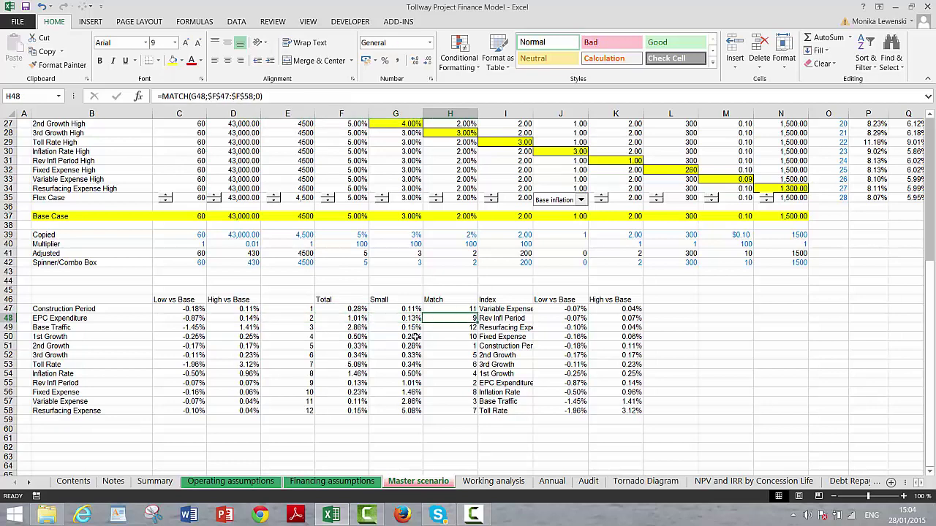
key(Left)
key(Right)
key(Right)
key(Left)
key(Left)
key(Right)
key(Right)
key(Right)
key(Right)
key(Left)
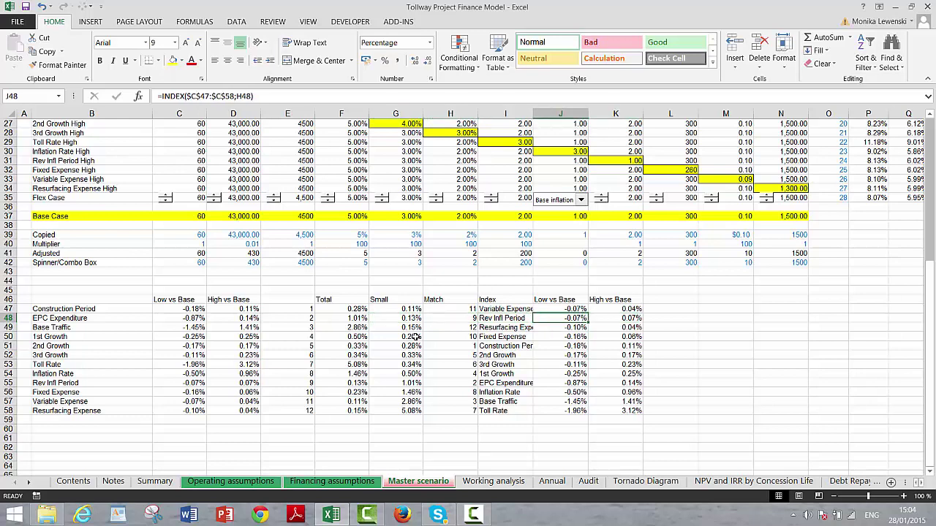
- Go back up from the sensitivity table to the scenario selector in the first rows of the Master scenario sheet
key(Up)
key(Left)
key(Left)
key(Left)
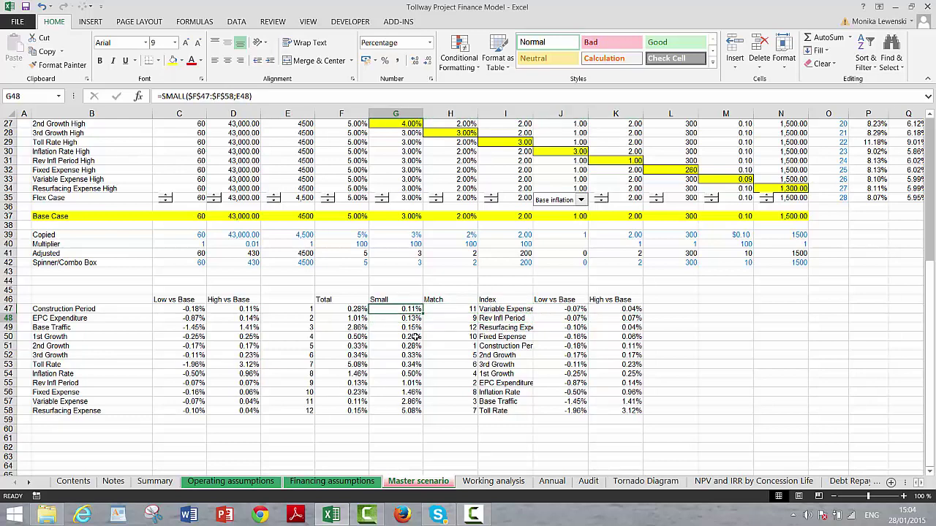
key(Up)
key(Up)
key(Up)
key(Up)
key(Up)
key(Up)
key(Up)
key(Up)
key(Up)
key(Up)
key(Up)
key(Up)
key(Up)
key(Up)
key(Up)
key(Up)
key(Up)
key(Up)
key(Up)
key(Up)
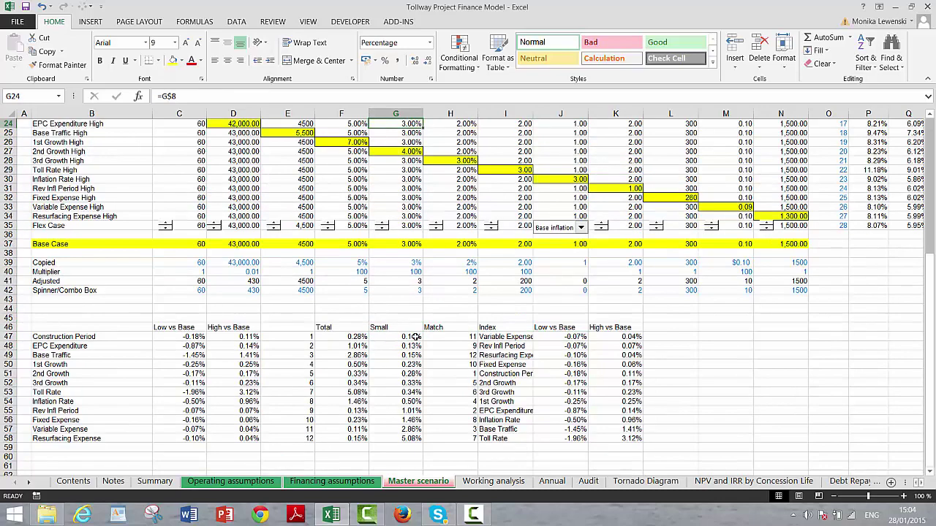
key(Up)
key(Up)
key(Up)
key(Up)
key(Up)
key(Up)
key(Up)
key(Up)
key(Up)
key(Up)
key(Up)
key(Up)
key(Up)
key(Up)
key(Up)
key(Up)
key(Up)
key(Up)
key(Up)
key(Up)
key(Left)
key(Left)
key(Left)
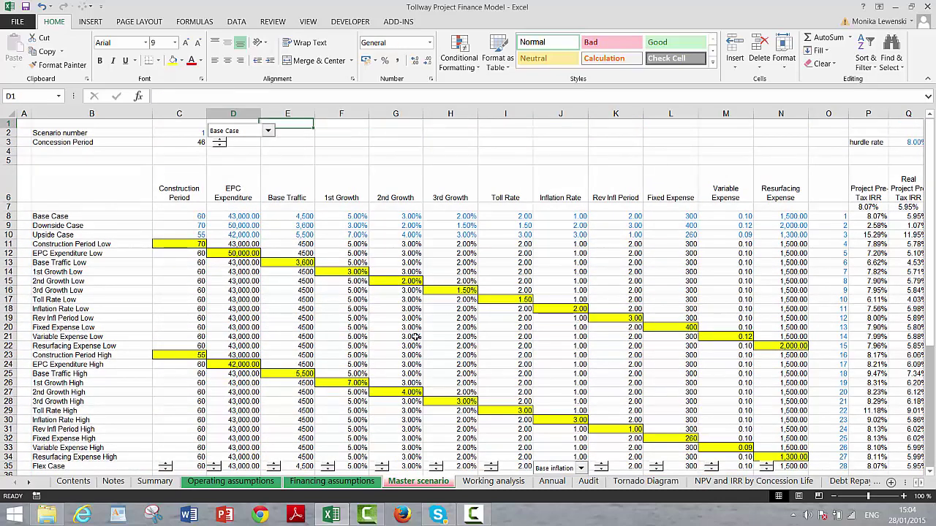
key(Home)
- Go to the Working analysis sheet and examine its Timing section, including the Pre ROD switch formula in K6
key(ctrl+Page_Down)
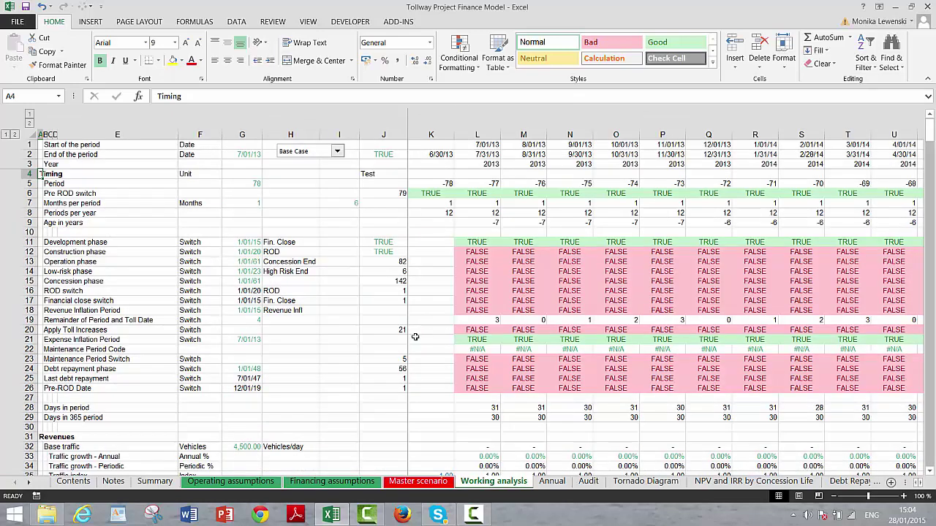
key(Up)
key(Down)
key(Down)
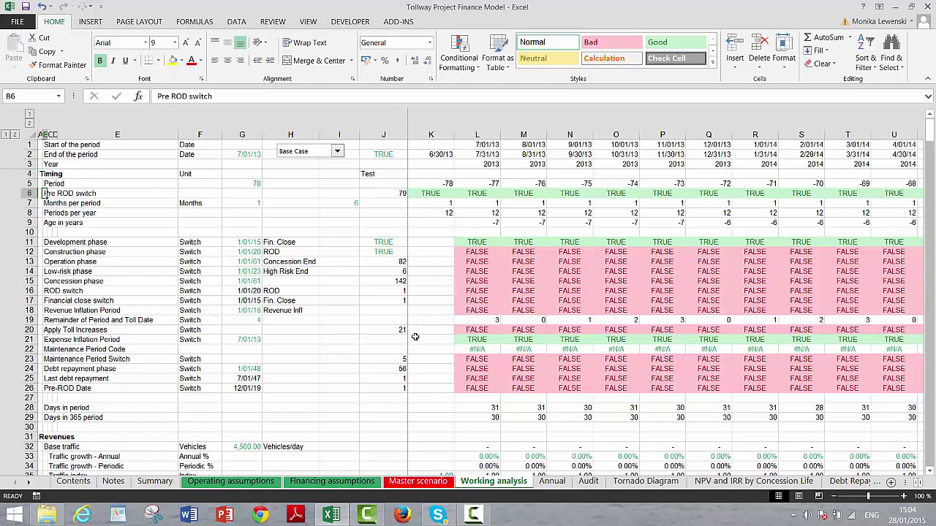
key(Right)
key(Right)
key(Right)
key(Right)
key(Right)
key(Right)
key(Right)
key(Right)
key(Right)
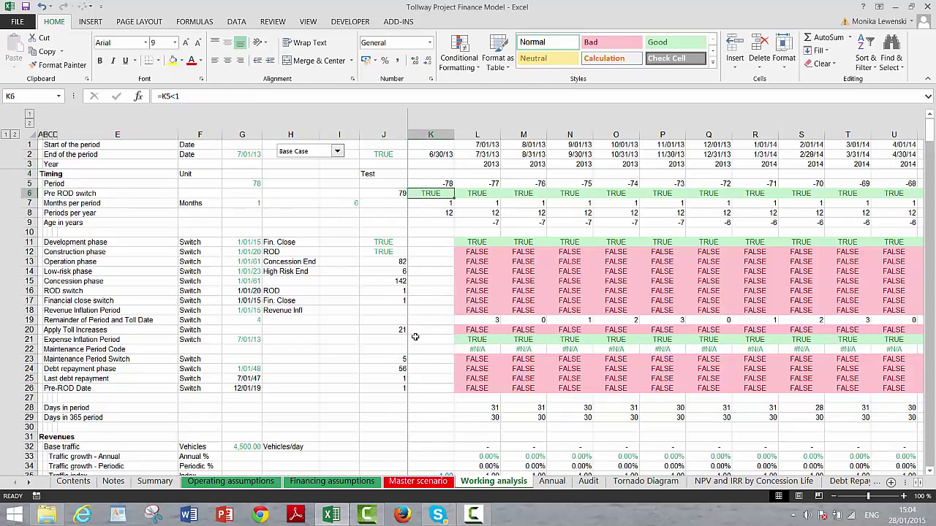
key(Down)
key(Down)
key(Down)
key(Down)
key(Down)
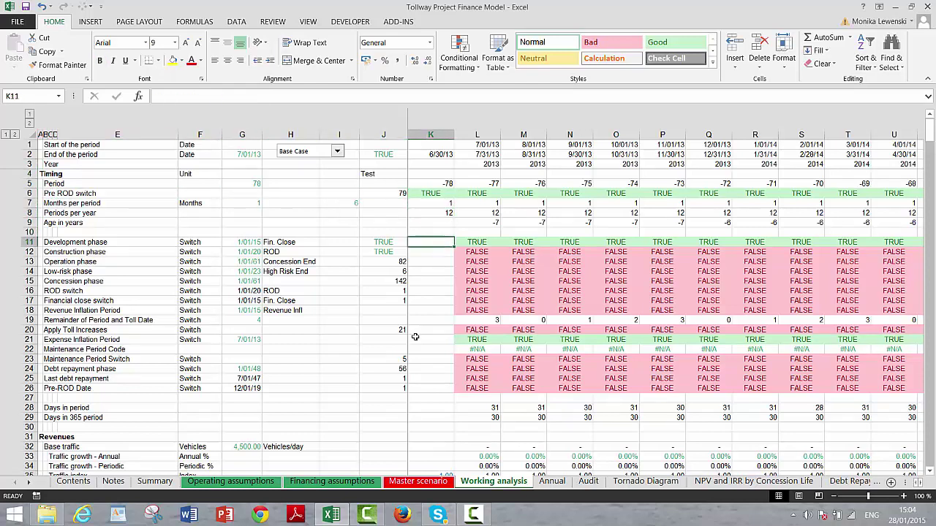
- Examine the period date header rows of Working analysis, including the End of the period formula in K2
key(Left)
key(Left)
key(Left)
key(Left)
key(Left)
key(Up)
key(Up)
key(Up)
key(Up)
key(Up)
key(Up)
key(Up)
key(Up)
key(Up)
key(Up)
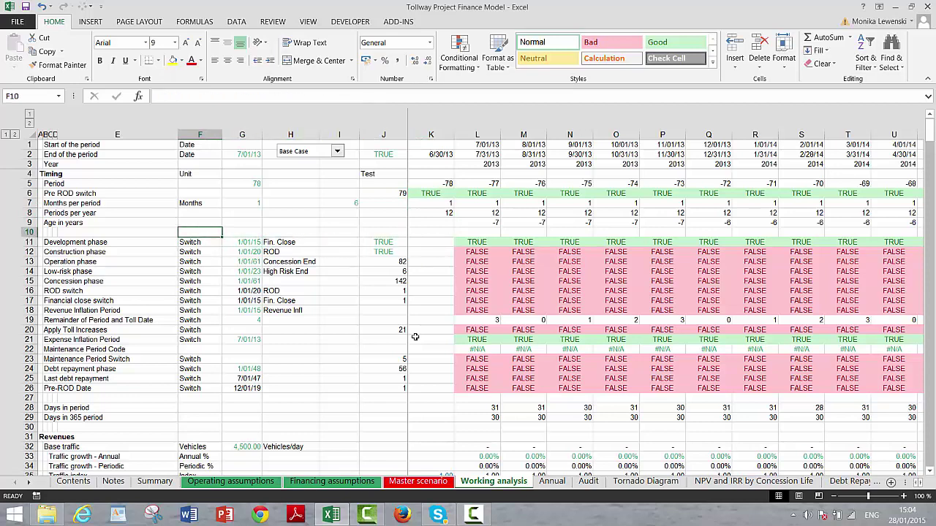
key(Right)
key(Right)
key(Right)
key(Right)
key(Right)
key(Right)
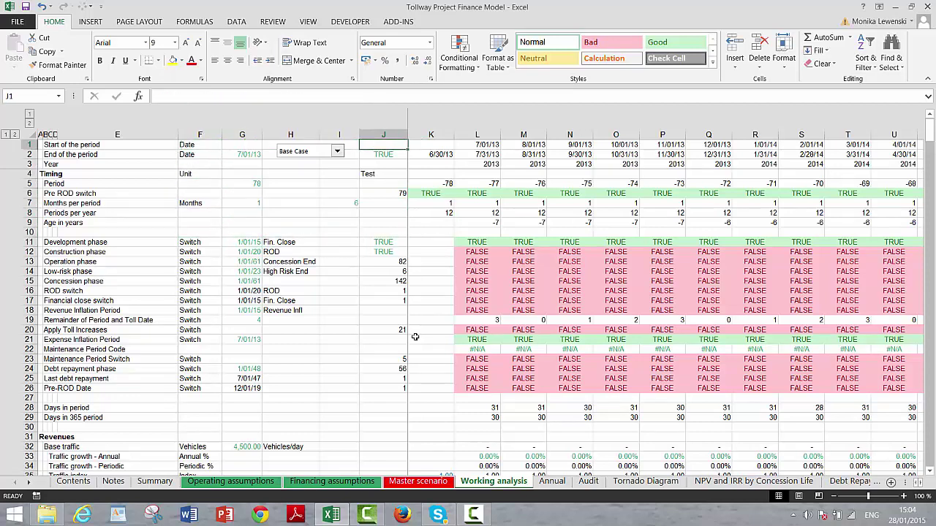
key(Down)
key(Left)
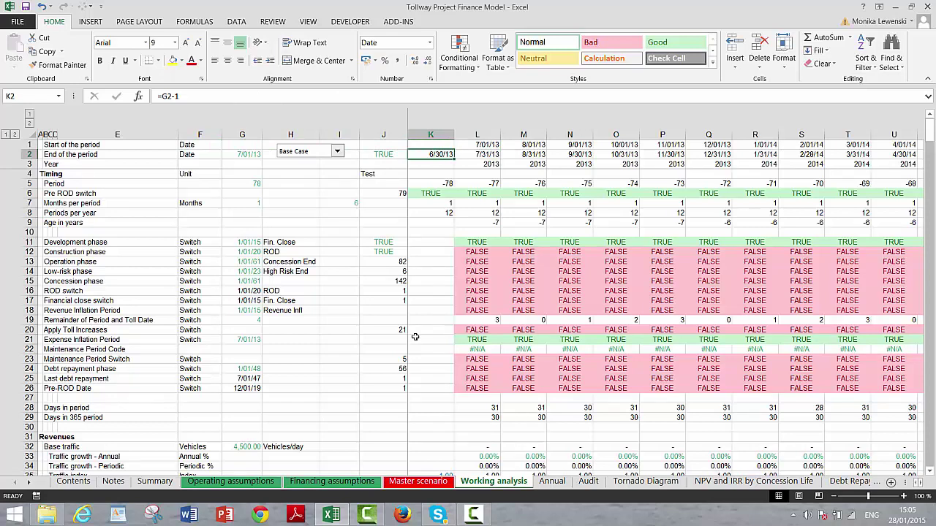
key(Up)
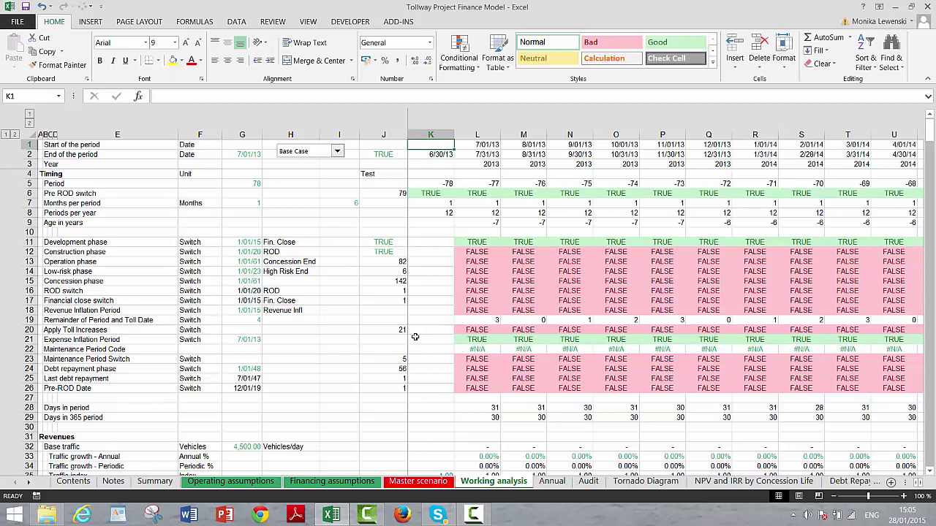
- Inspect the first monthly column's header formulas, including the EOMONTH formula in L2 and the YEAR formula in L3
key(Right)
key(Down)
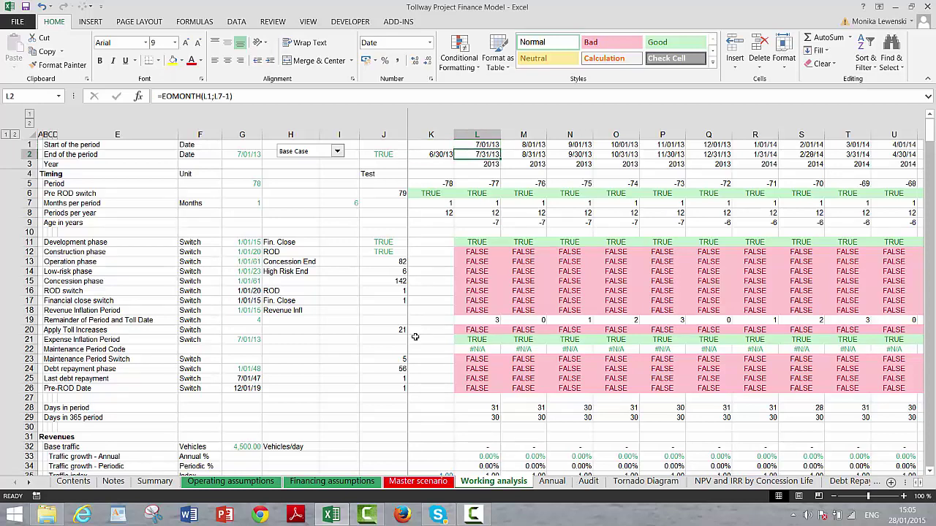
key(Down)
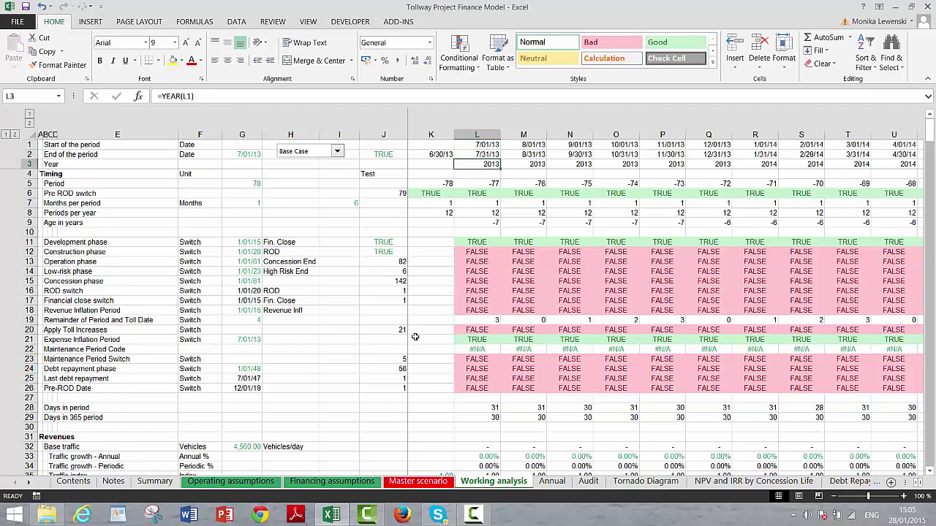
key(Up)
key(Up)
key(Down)
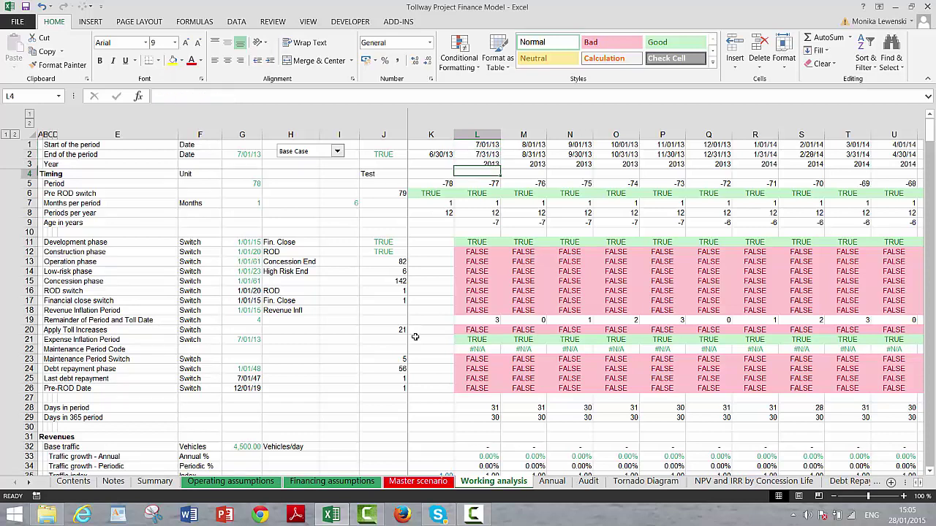
- Inspect the Period row's starting formula in K5 and the Operating assumptions reference in G5
key(Down)
key(Down)
key(Down)
key(Left)
key(Left)
key(Right)
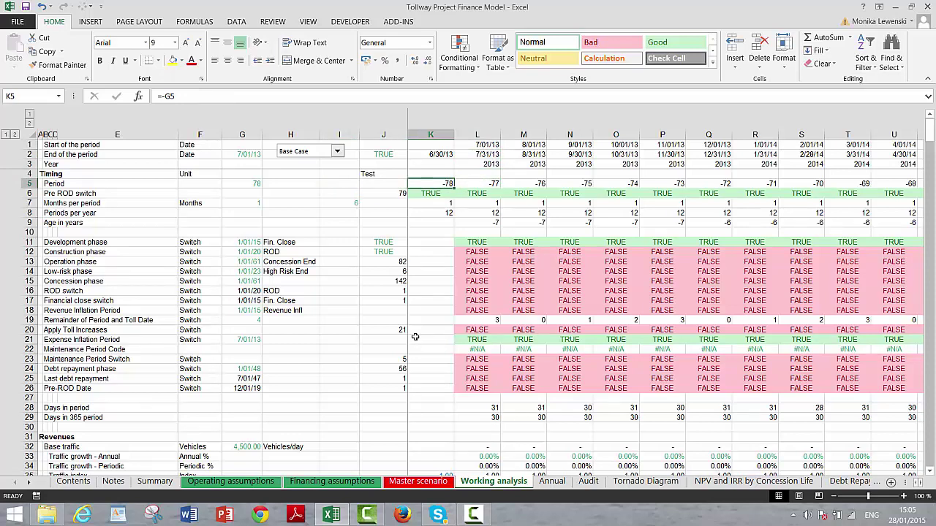
key(Left)
key(Left)
key(Left)
key(Left)
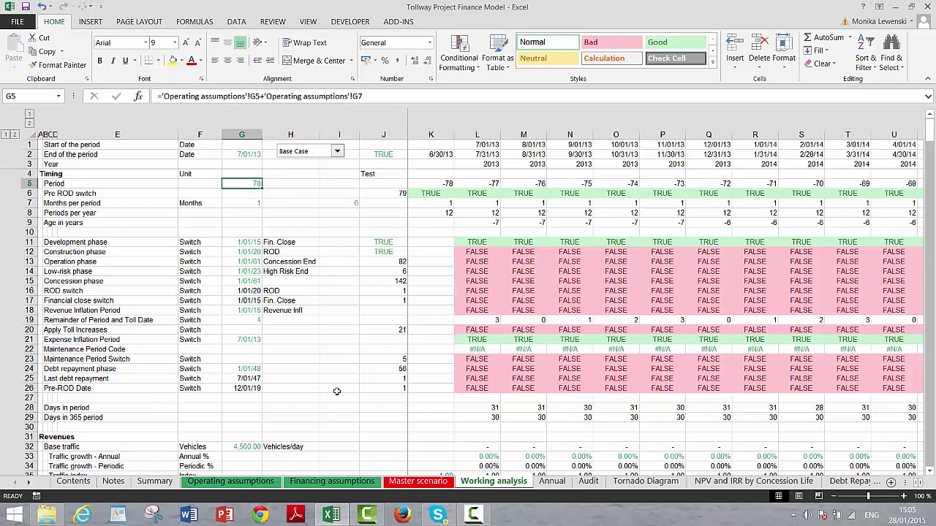
- Trace the Period row again between the total in G5 and the negative starting period in K5
key(Right)
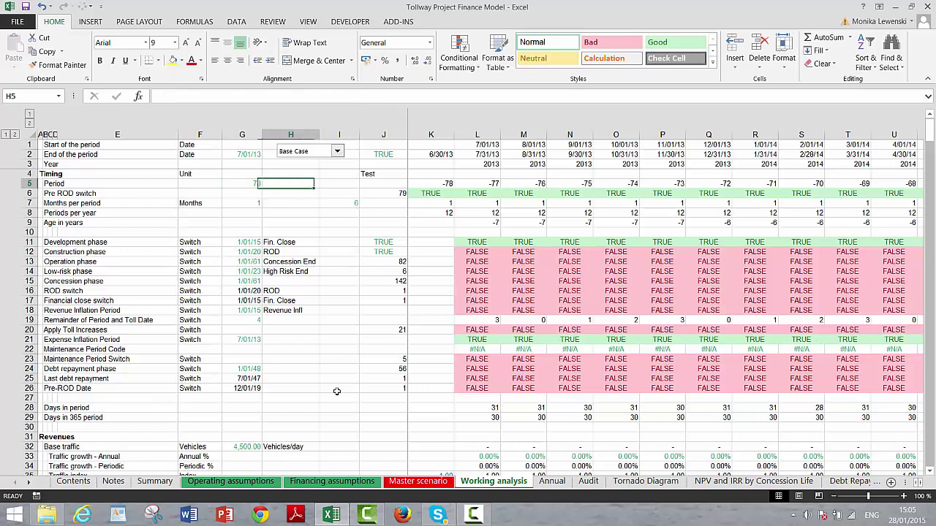
key(Right)
key(Right)
key(Right)
key(Left)
key(Left)
key(Left)
key(Left)
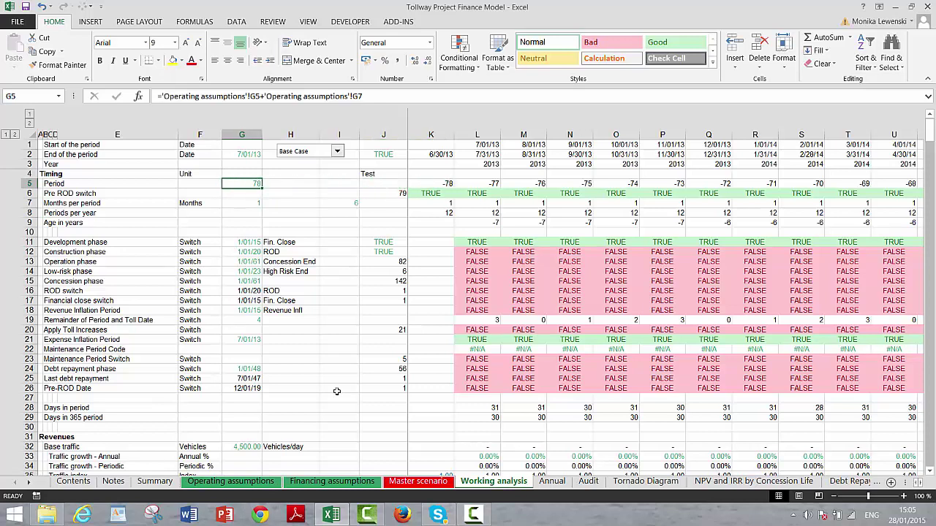
key(Right)
key(Right)
key(Right)
key(Right)
key(Right)
key(Left)
key(Left)
key(Right)
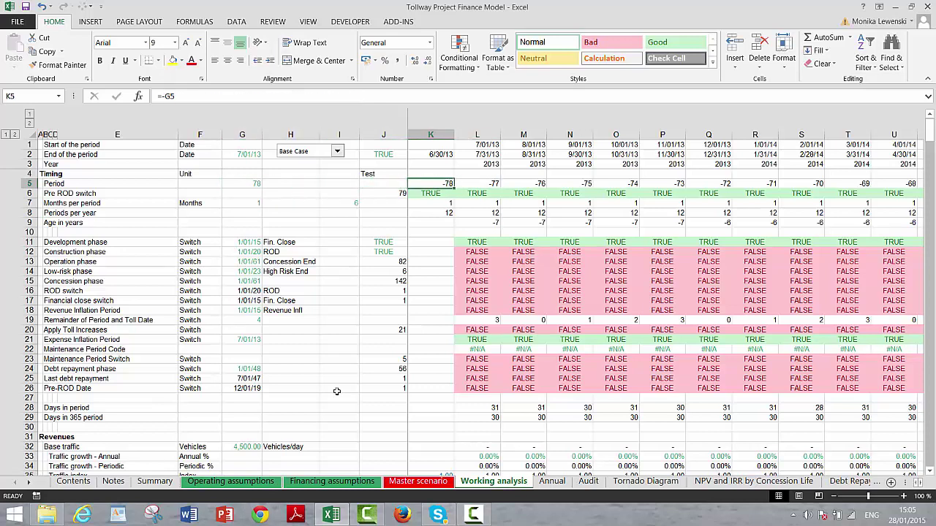
- Inspect the Pre ROD switch row from its label across to the first switch formula in K6
key(Left)
key(Left)
key(Left)
key(Left)
key(Left)
key(Left)
key(Left)
key(Left)
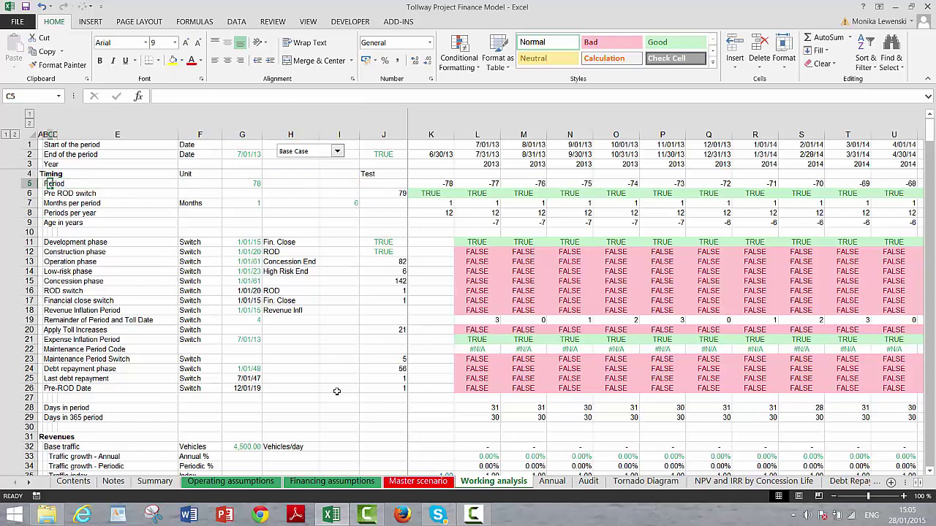
key(Right)
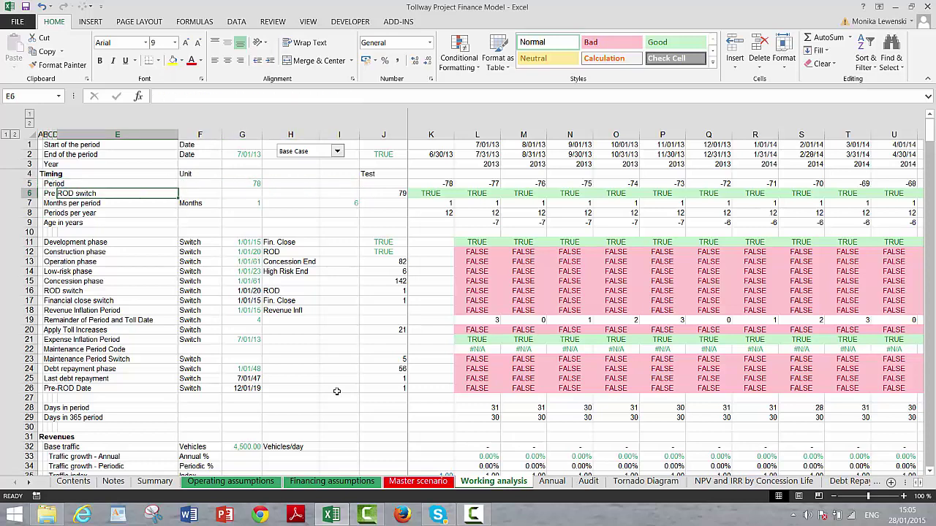
key(Right)
key(Right)
key(Right)
key(Right)
key(Right)
key(Right)
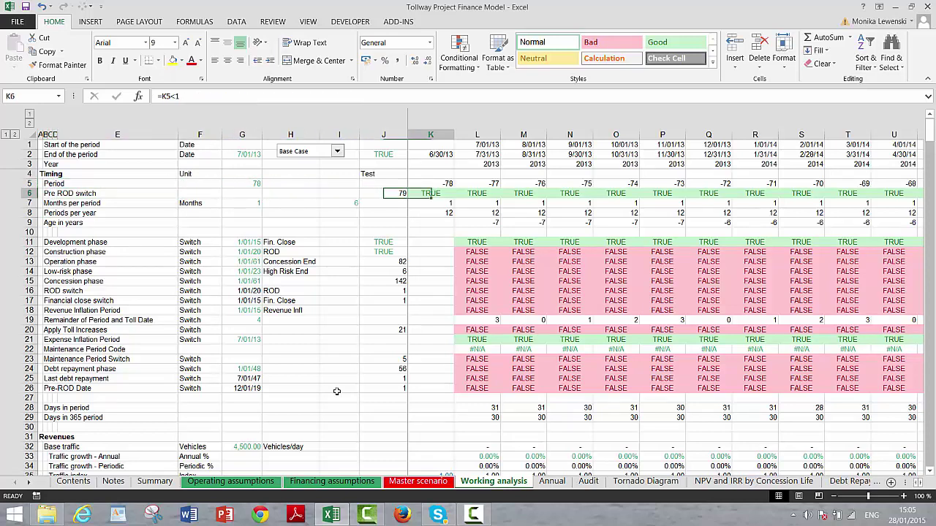
- Check the Pre ROD switch row's input cells, and compare the K6 switch with the starting period in K5
key(Left)
key(Left)
key(Left)
key(Left)
key(Left)
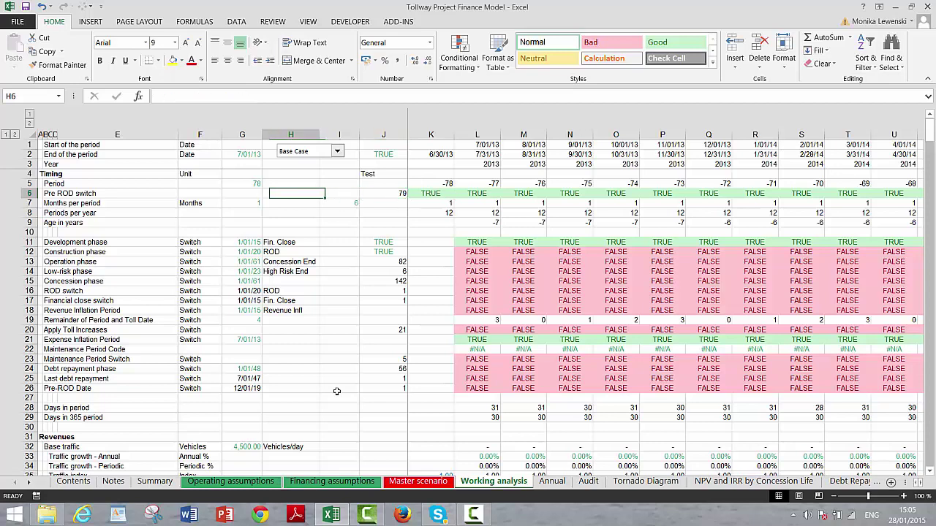
key(Right)
key(Right)
key(Right)
key(Right)
key(Right)
key(Up)
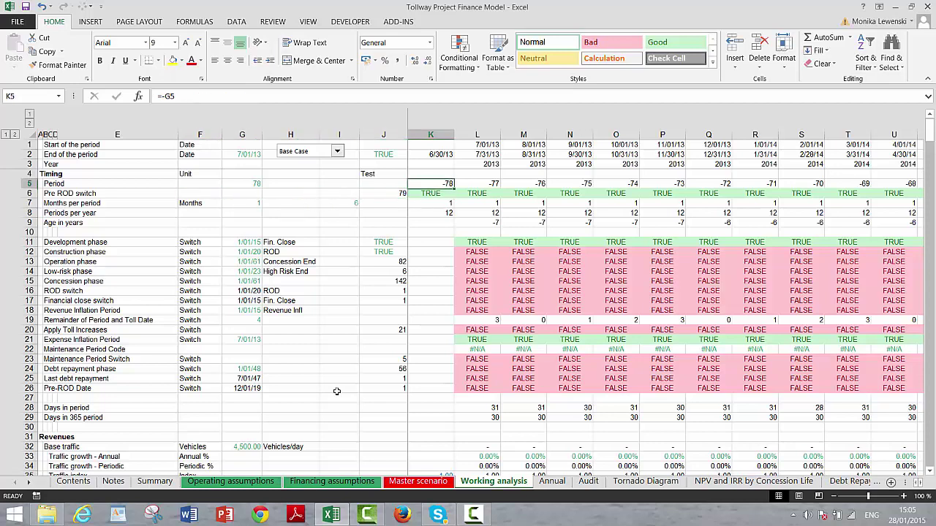
- Follow the Period row's incrementing formulas from K5 across the monthly columns to June 2019 in CE5
key(Right)
key(Right)
key(Right)
key(Right)
key(Right)
key(Right)
key(Right)
key(Right)
key(Right)
key(Right)
key(Right)
key(Right)
key(Right)
key(Right)
key(Right)
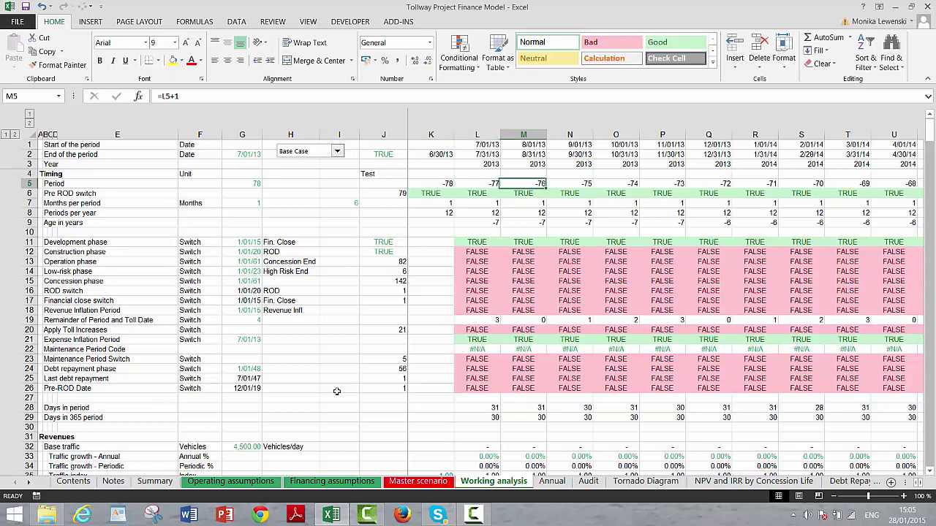
key(Right)
key(Right)
key(Right)
key(Right)
key(Right)
key(Right)
key(Right)
key(Right)
key(Right)
key(Right)
key(Right)
key(Right)
key(Right)
key(Right)
key(Right)
key(Right)
key(Right)
key(Right)
key(Right)
key(Right)
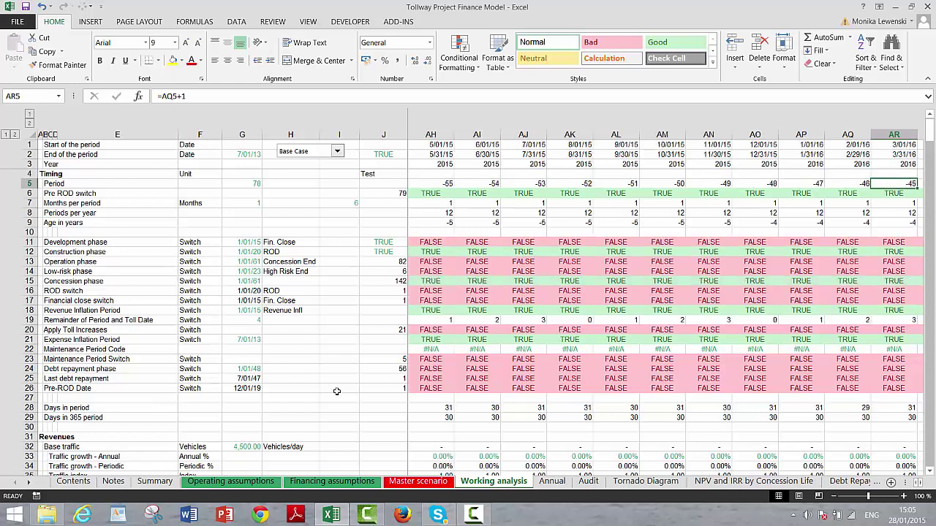
key(Right)
key(Right)
key(Right)
key(Right)
key(Right)
key(Right)
key(Right)
key(Right)
key(Right)
key(Right)
key(Right)
key(Right)
key(Right)
key(Right)
key(Right)
key(Right)
key(Right)
key(Right)
key(Right)
key(Right)
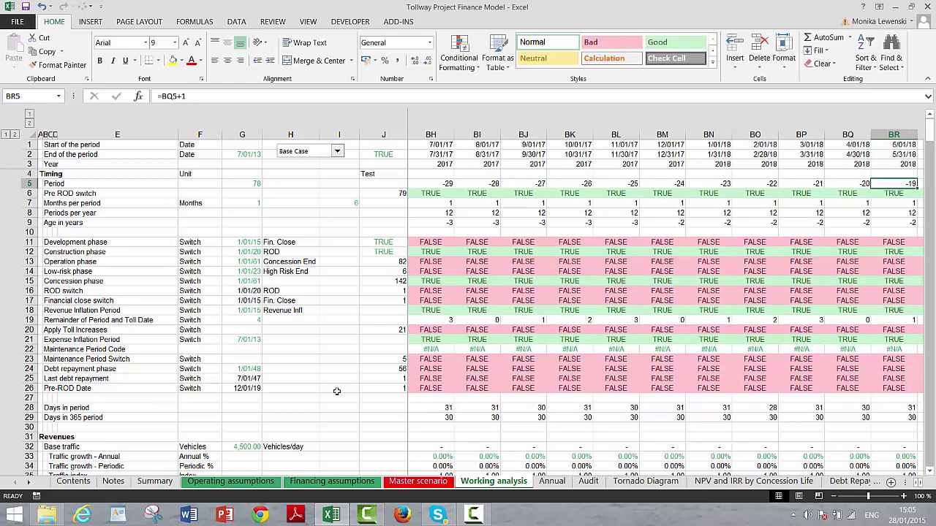
key(Right)
key(Right)
key(Right)
key(Right)
key(Right)
key(Right)
key(Right)
key(Right)
key(Right)
key(Right)
key(Right)
key(Right)
key(Right)
key(Right)
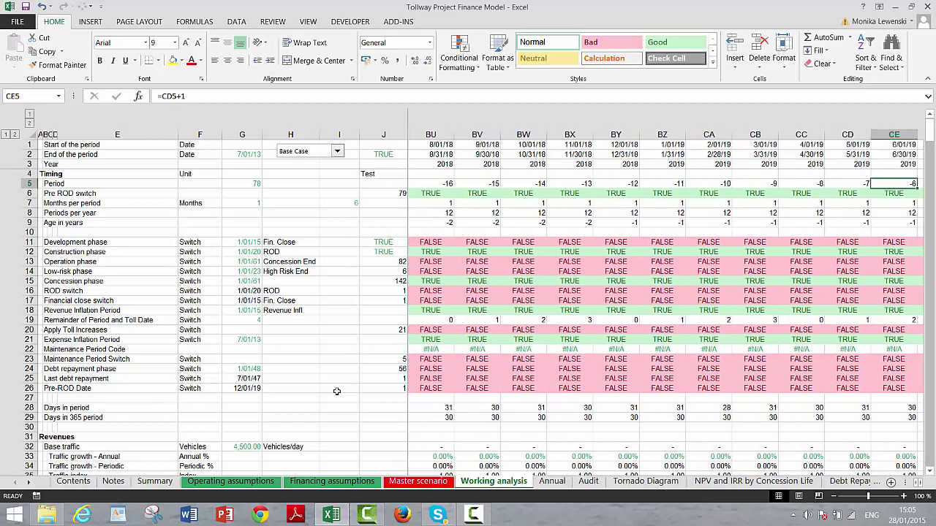
- Inspect the Pre ROD switch formula in CL6 and the Months per period formula in CL7, where the 1/01/20 period starts
key(Left)
key(Left)
key(Down)
key(Right)
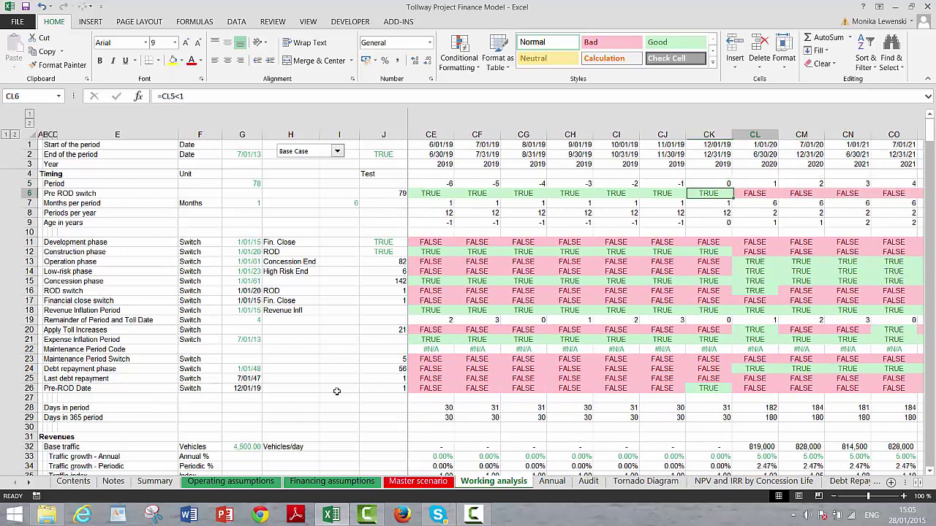
key(Down)
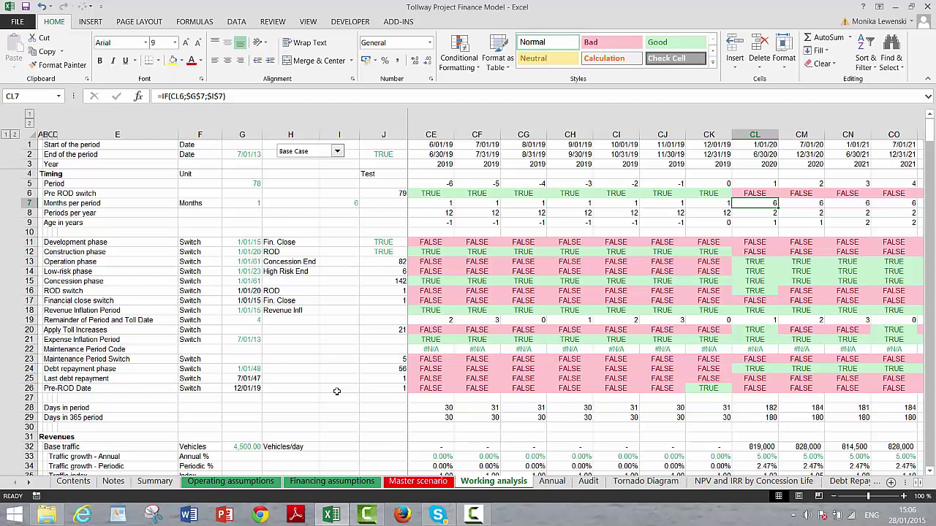
- Trace the Months per period row from CL7 back through the monthly columns to the row's label in Timing
key(Left)
key(Left)
key(Left)
key(Left)
key(Left)
key(Left)
key(Left)
key(Left)
key(Left)
key(Left)
key(Left)
key(Left)
key(Left)
key(Left)
key(Left)
key(Left)
key(Left)
key(Left)
key(Left)
key(Left)
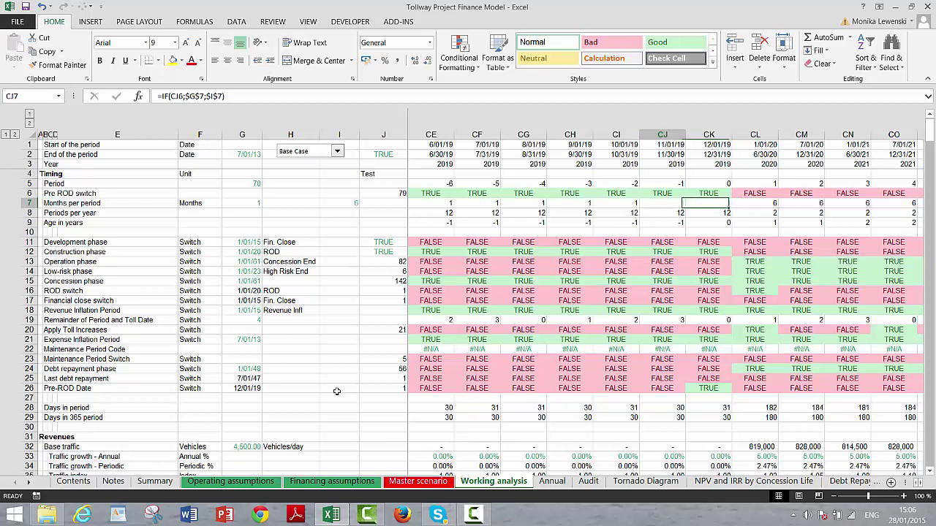
key(Left)
key(Left)
key(Left)
key(Left)
key(Left)
key(Left)
key(Left)
key(Left)
key(Left)
key(Left)
key(Left)
key(Left)
key(Left)
key(Left)
key(Left)
key(Left)
key(Left)
key(Left)
key(Left)
key(Left)
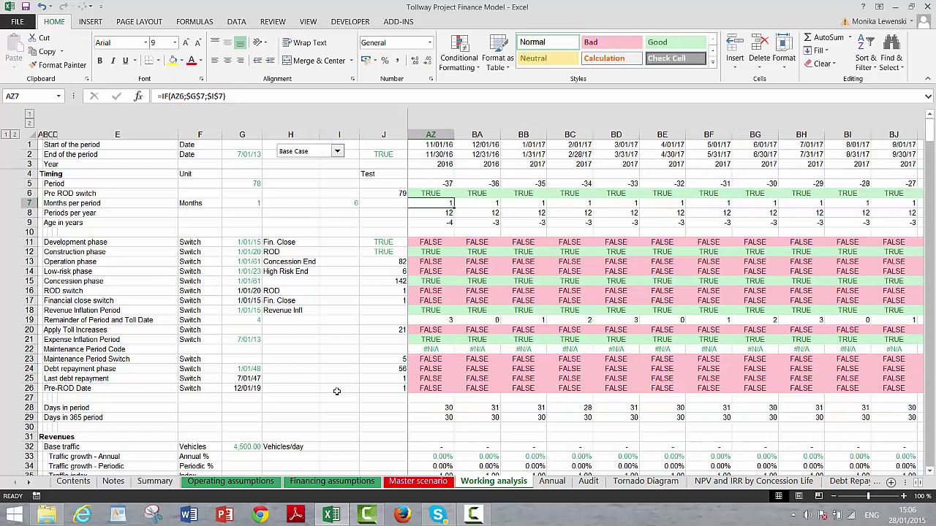
key(Left)
key(Left)
key(Left)
key(Left)
key(Left)
key(Left)
key(Left)
key(Left)
key(Left)
key(Left)
key(Left)
key(Left)
key(Left)
key(Left)
key(Left)
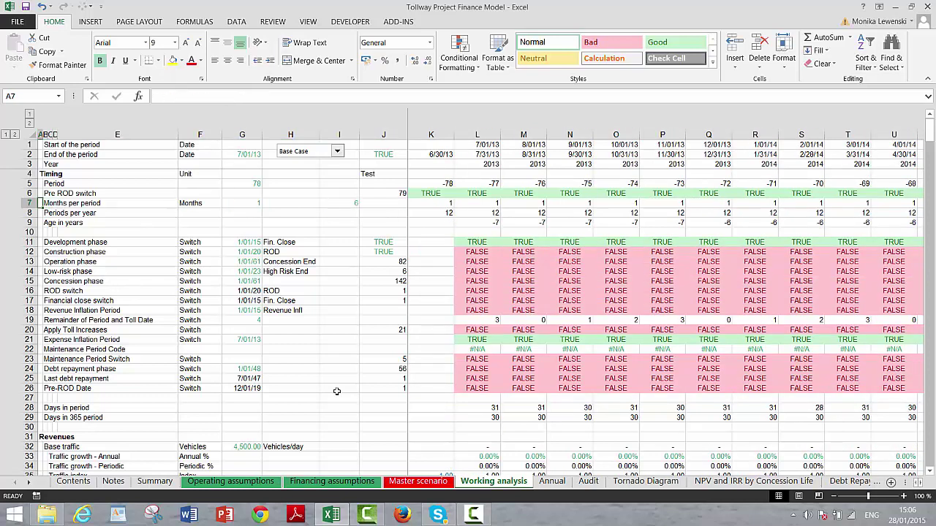
- Inspect the Months per period row from its unit and input cells through to the formulas in M7 and K7
key(Right)
key(Right)
key(Right)
key(Right)
key(Right)
key(Right)
key(Right)
key(Right)
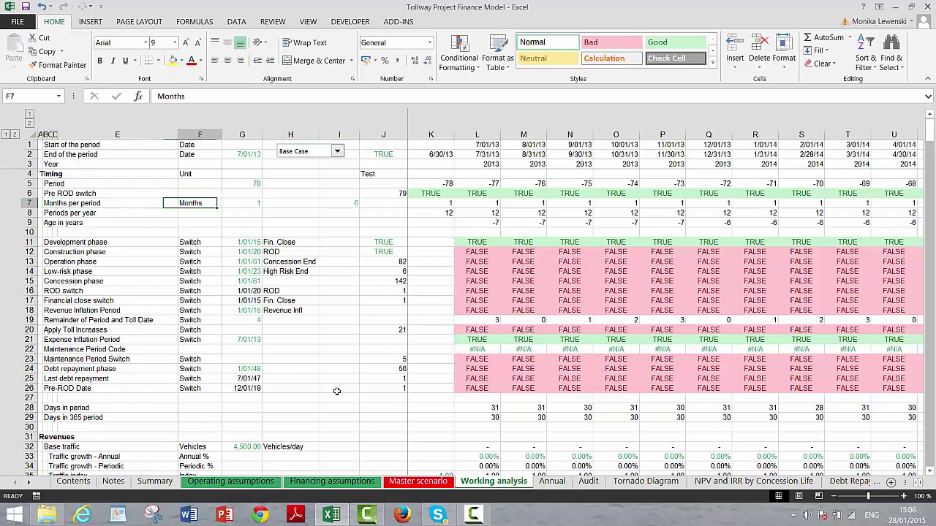
key(Right)
key(Right)
key(Right)
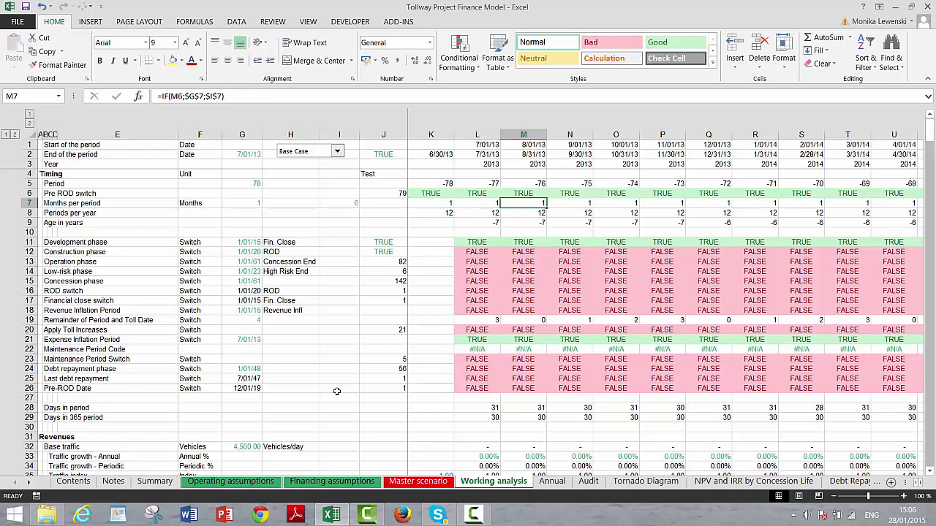
key(Left)
key(Left)
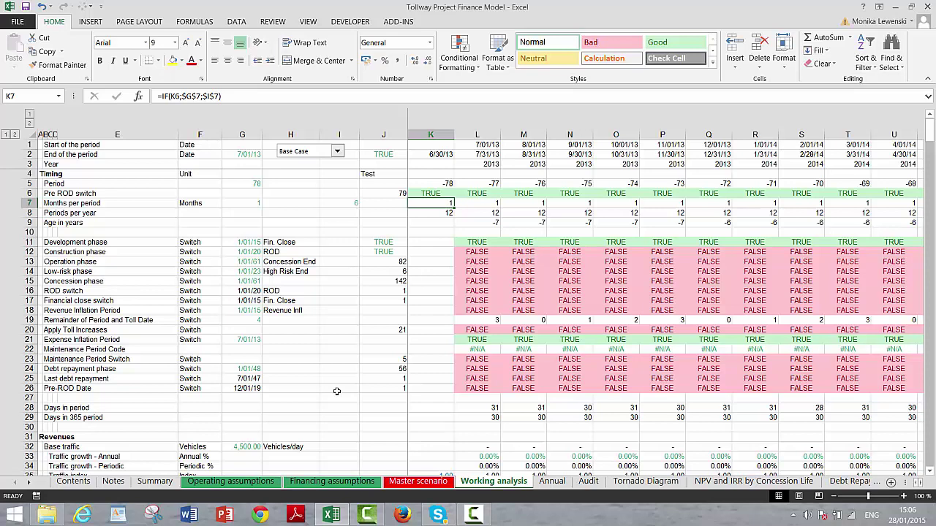
- Inspect the Development phase switch formula in L11 and the start of the Construction and Operation phase rows
key(Down)
key(Down)
key(Down)
key(Down)
key(Right)
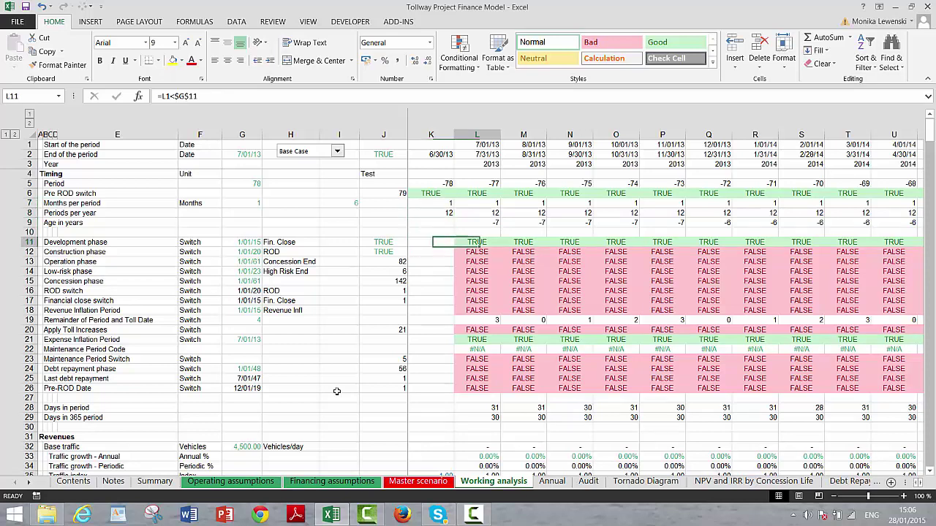
key(Right)
key(Down)
key(Left)
key(Left)
key(Down)
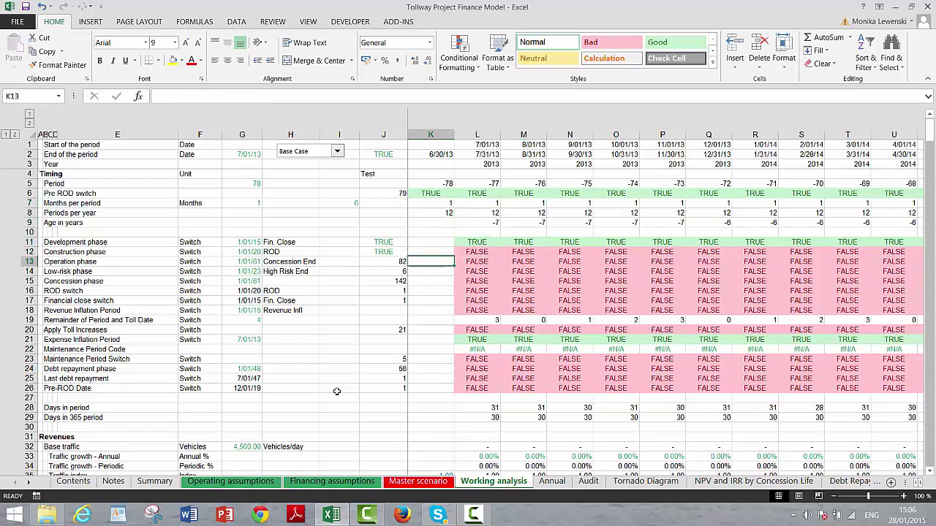
- Review the remaining Timing switches and day-count rows down column L from the Operation phase to row 30
key(Right)
key(Down)
key(Down)
key(Down)
key(Down)
key(Down)
key(Down)
key(Down)
key(Down)
key(Down)
key(Down)
key(Down)
key(Down)
key(Down)
key(Down)
key(Down)
key(Down)
key(Down)
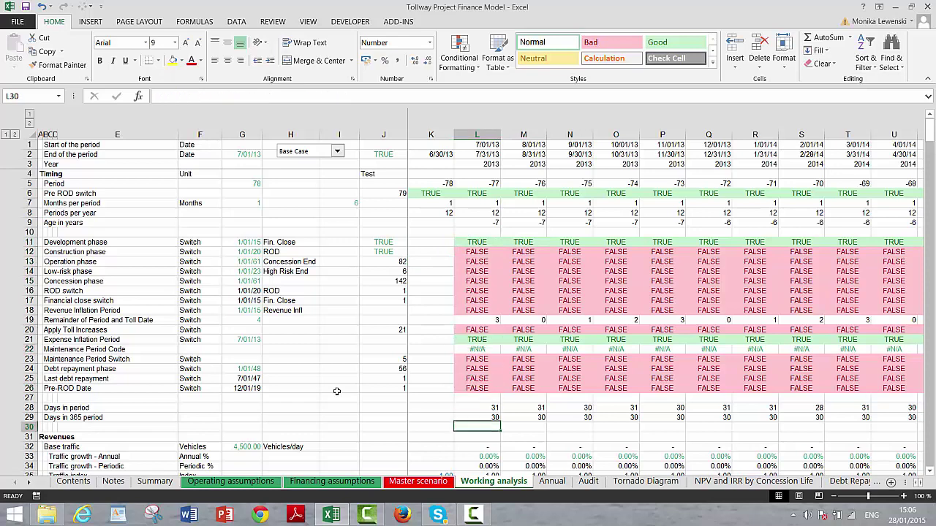
- Review the Revenues section down column L, continuing to the operating expense Periodic Inflation formula in L50
key(Down)
key(Down)
key(Down)
key(Down)
key(Down)
key(Down)
key(Down)
key(Down)
key(Down)
key(Down)
key(Down)
key(Down)
key(Down)
key(Down)
key(Down)
key(Down)
key(Down)
key(Down)
key(Down)
key(Down)
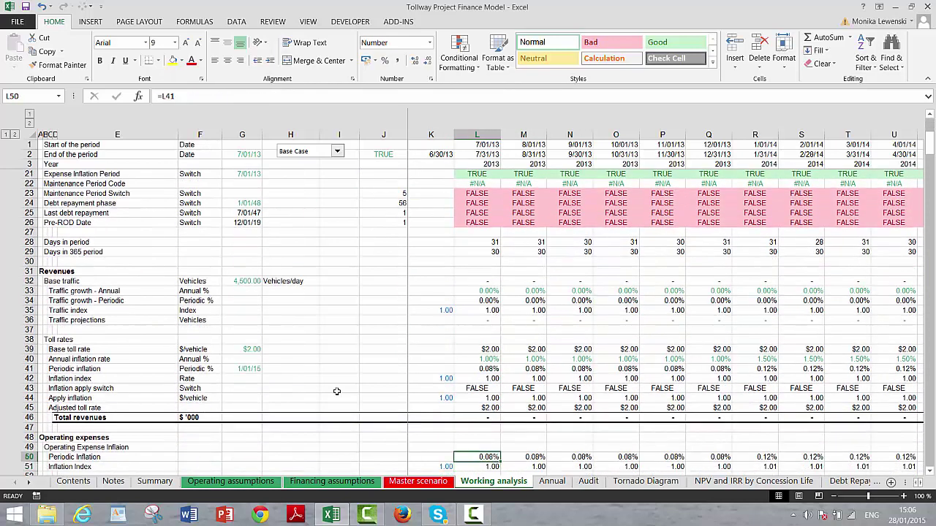
- Go back up through the toll rate and traffic rows to the Traffic growth - Annual row in Revenues
key(Up)
key(Up)
key(Up)
key(Up)
key(Up)
key(Up)
key(Up)
key(Up)
key(Up)
key(Up)
key(Up)
key(Up)
key(Up)
key(Up)
key(Up)
key(Up)
key(Up)
key(Left)
key(Left)
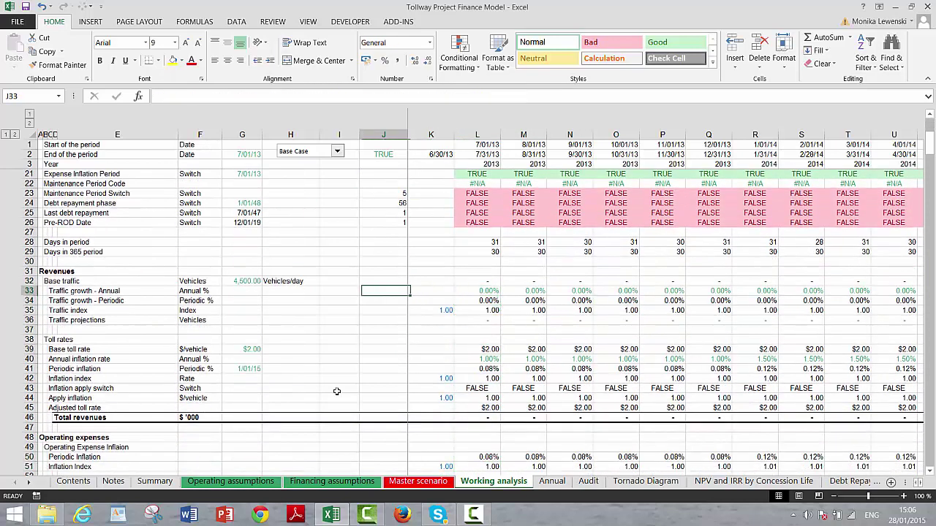
- Check the Base traffic row's unit and its input in G32, along with the Traffic growth - Annual cell below it
key(Left)
key(Left)
key(Left)
key(Left)
key(Up)
key(Right)
key(Down)
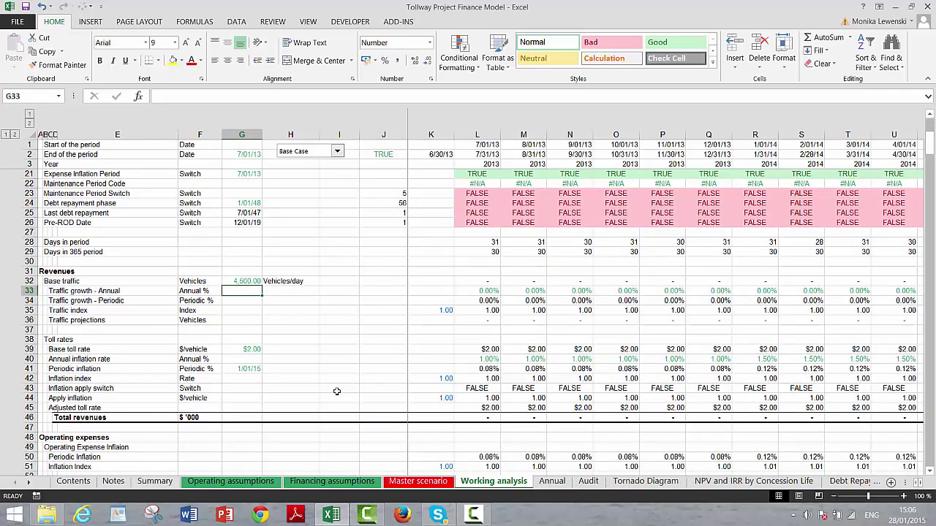
- Review the row labels upward from Revenues through the Timing section's phase and switch rows
key(Left)
key(Left)
key(Left)
key(Up)
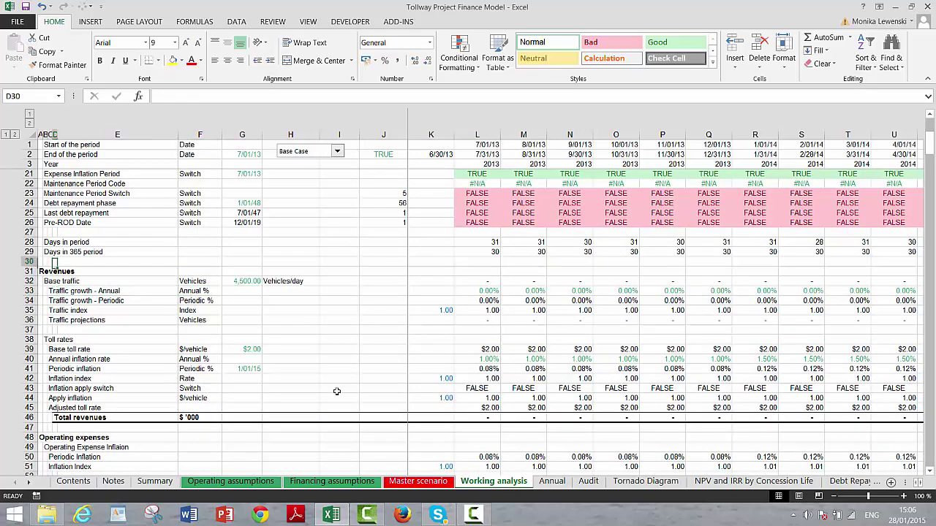
key(Up)
key(Up)
key(Up)
key(Up)
key(Up)
key(Up)
key(Up)
key(Up)
key(Up)
key(Up)
key(Up)
key(Up)
key(Up)
key(Up)
key(Up)
key(Up)
key(Up)
key(Up)
key(Up)
key(Up)
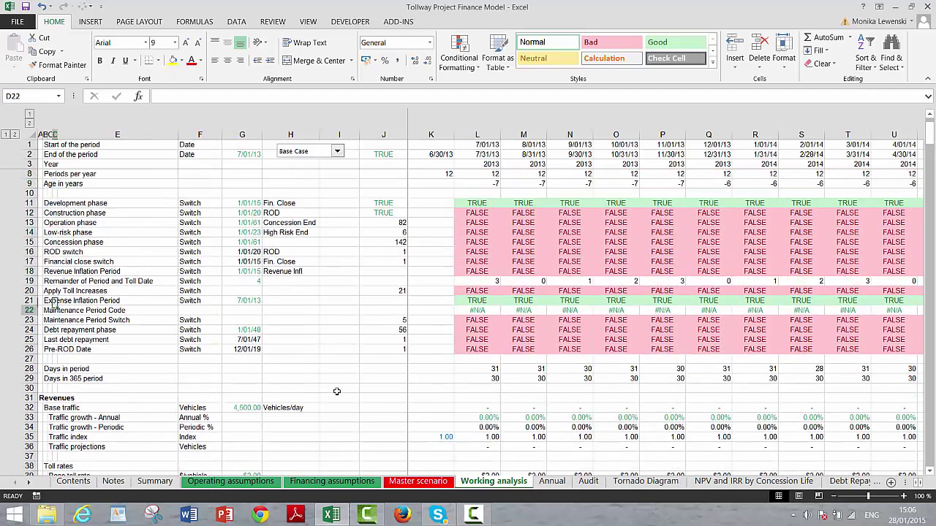
- Review the rows downward from the Timing switches through traffic and toll rates to Apply inflation in G44
key(Down)
key(Down)
key(Down)
key(Down)
key(Down)
key(Down)
key(Down)
key(Down)
key(Down)
key(Right)
key(Right)
key(Up)
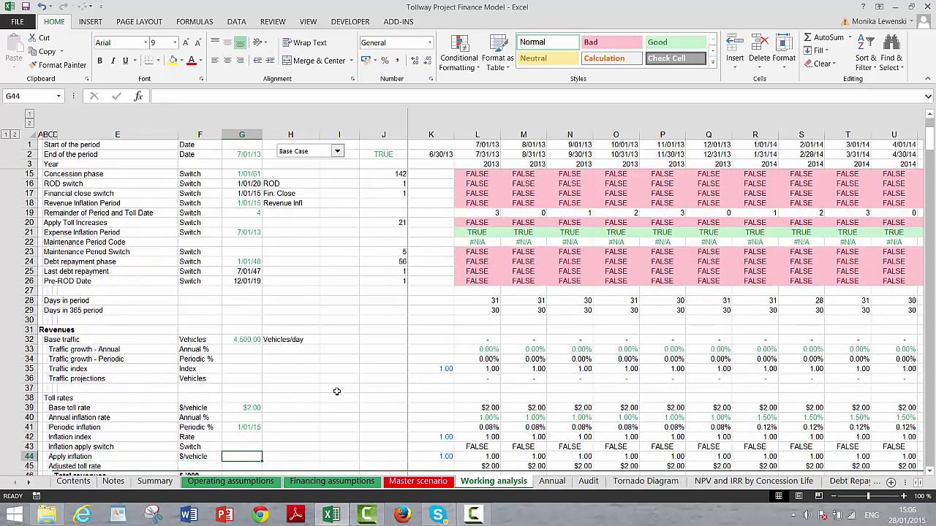
- Check column G's toll rate and base traffic inputs from Apply inflation back up to Traffic growth - Annual in G33
key(Up)
key(Up)
key(Up)
key(Up)
key(Up)
key(Up)
key(Up)
key(Up)
key(Up)
key(Up)
key(Up)
key(Up)
key(Up)
key(Up)
key(Down)
key(Down)
key(Down)
key(Down)
key(Down)
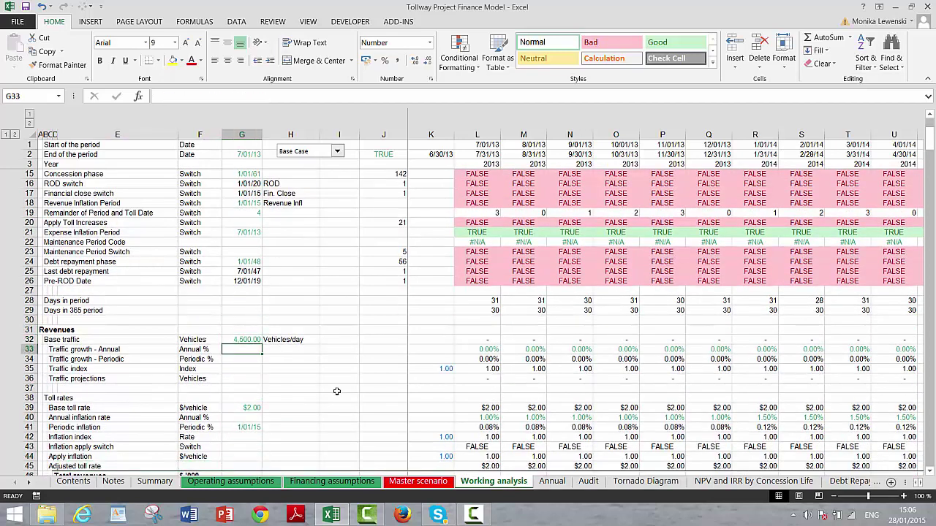
- Inspect the Traffic index formula in L35 for the first monthly period
key(Right)
key(Right)
key(Right)
key(Right)
key(Right)
key(Right)
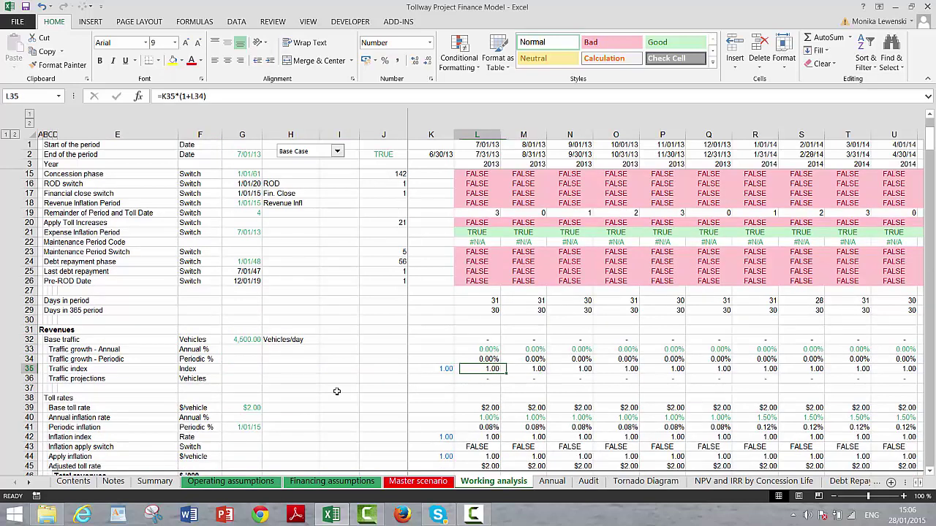
- Review the Traffic index row across the monthly periods from L35 out to February 2019 in column CA
key(Right)
key(Right)
key(Right)
key(Right)
key(Right)
key(Right)
key(Right)
key(Right)
key(Right)
key(Right)
key(Right)
key(Right)
key(Right)
key(Right)
key(Right)
key(Right)
key(Right)
key(Right)
key(Right)
key(Right)
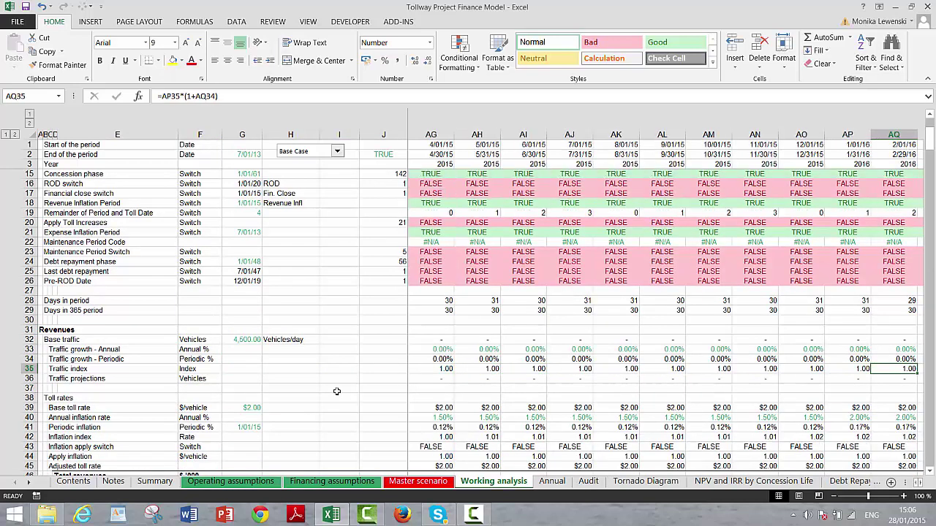
key(Right)
key(Right)
key(Right)
key(Right)
key(Right)
key(Right)
key(Right)
key(Right)
key(Right)
key(Right)
key(Right)
key(Right)
key(Right)
key(Right)
key(Right)
key(Right)
key(Right)
key(Right)
key(Right)
key(Right)
- Review the Traffic growth - Annual row from February 2019 back through the monthly periods to the row label
key(Up)
key(Up)
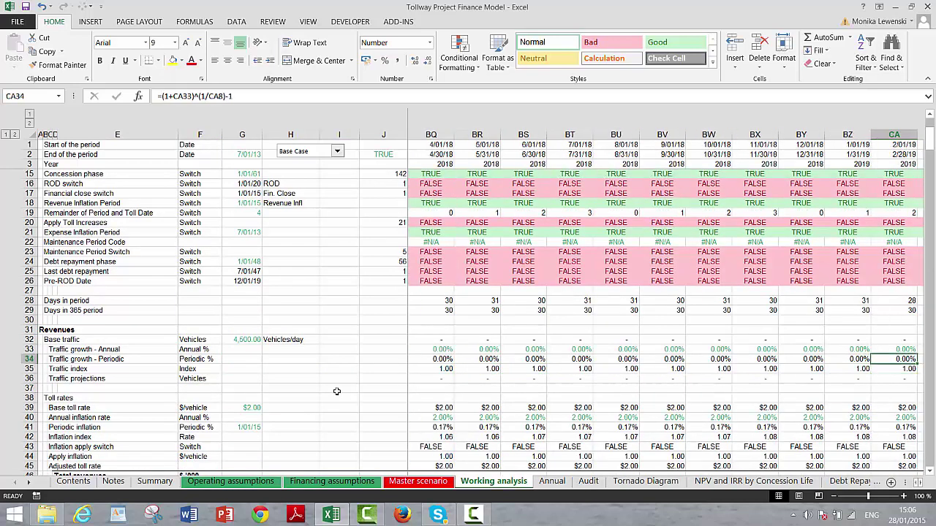
key(Left)
key(Left)
key(Left)
key(Left)
key(Left)
key(Left)
key(Left)
key(Left)
key(Left)
key(Left)
key(Left)
key(Left)
key(Left)
key(Left)
key(Left)
key(Left)
key(Left)
key(Left)
key(Left)
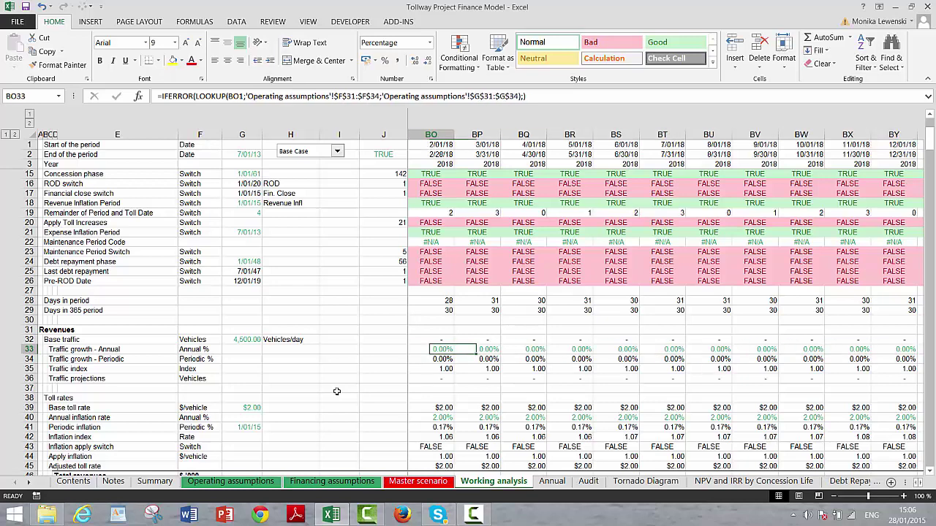
key(Left)
key(Left)
key(Left)
key(Left)
key(Left)
key(Left)
key(Left)
key(Left)
key(Left)
key(Left)
key(Left)
key(Left)
key(Left)
key(Left)
key(Left)
key(Left)
key(Left)
key(Left)
key(Left)
key(Left)
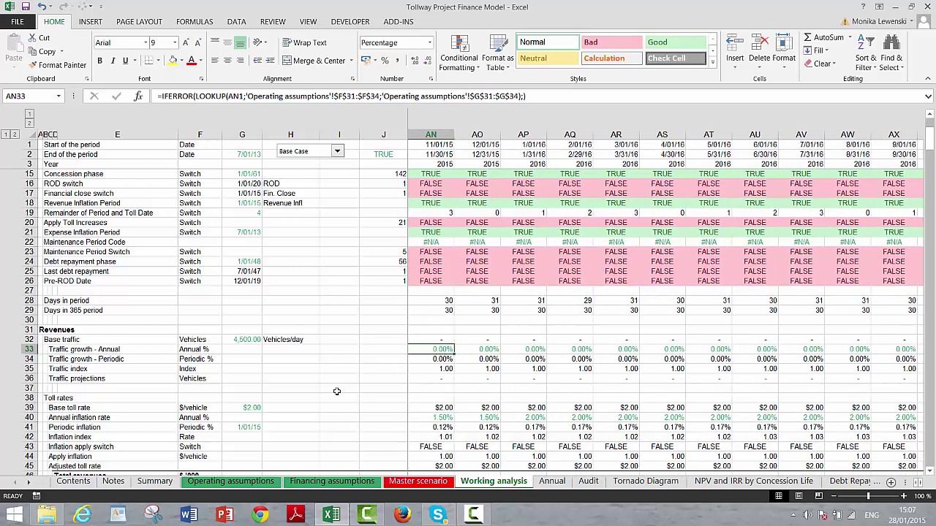
key(Left)
key(Left)
key(Left)
key(Left)
key(Left)
key(Left)
key(Left)
key(Left)
key(Left)
key(Left)
key(Left)
key(Left)
key(Left)
key(Left)
key(Left)
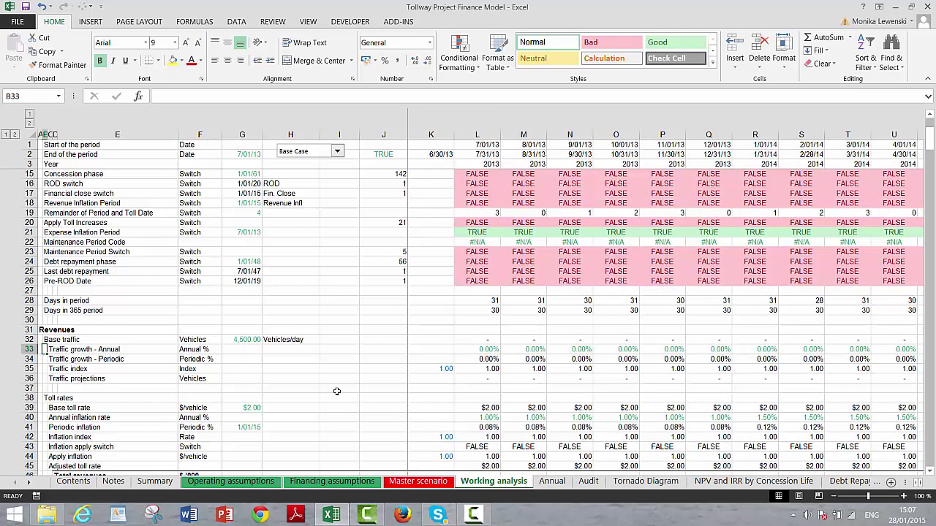
- Inspect the annual traffic growth lookup formula in L33 alongside the Base traffic formula in L32
key(Right)
key(Right)
key(Right)
key(Right)
key(Right)
key(Right)
key(Right)
key(Right)
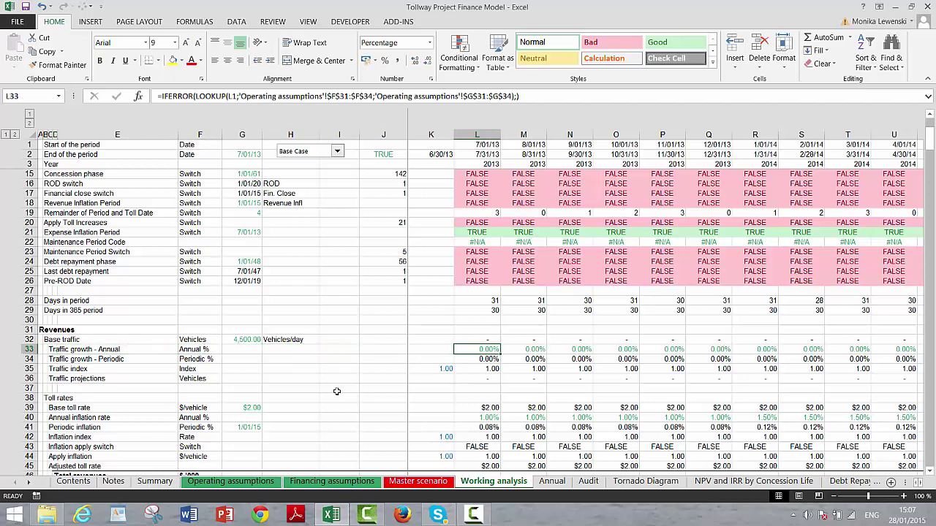
key(Up)
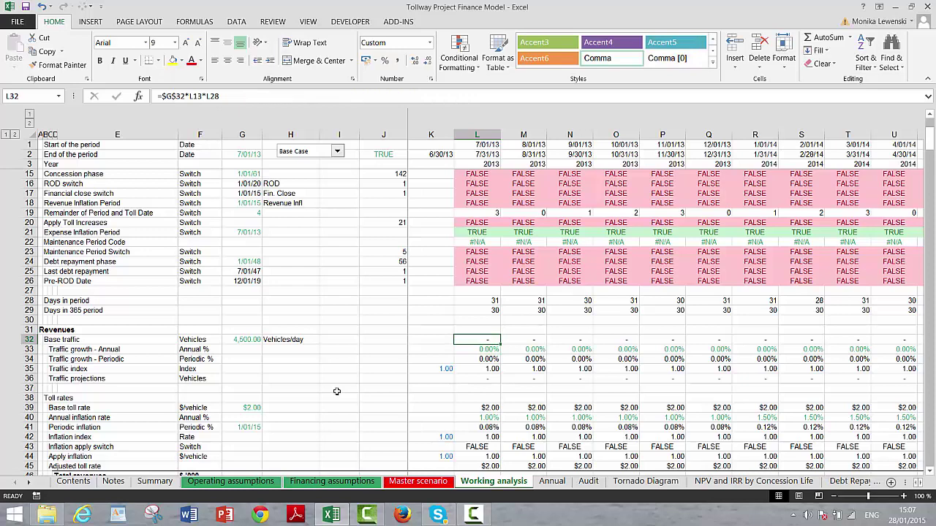
key(Down)
key(Up)
key(Down)
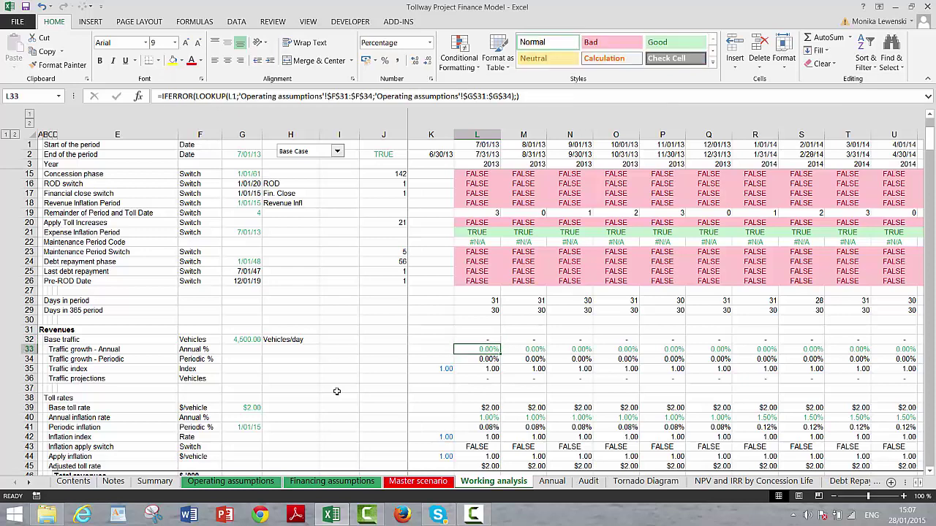
- Trace the cells referenced by the Base traffic formula in L32, including the Operation phase switch in L13
key(Up)
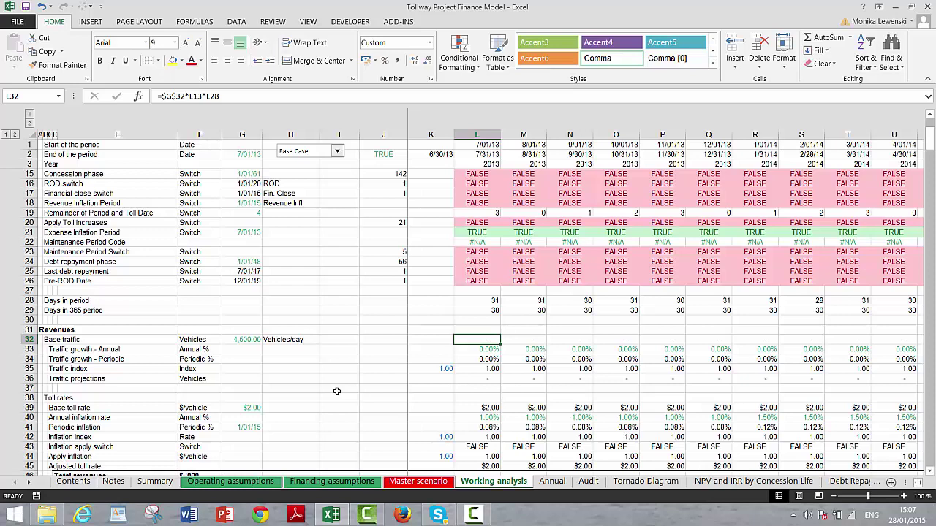
key(F2)
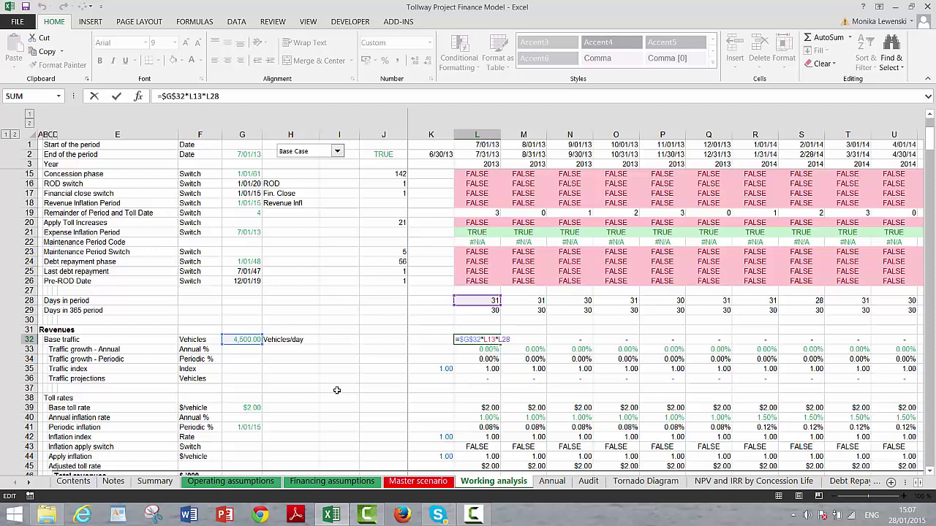
click(930, 115)
click(930, 116)
click(930, 116)
click(930, 116)
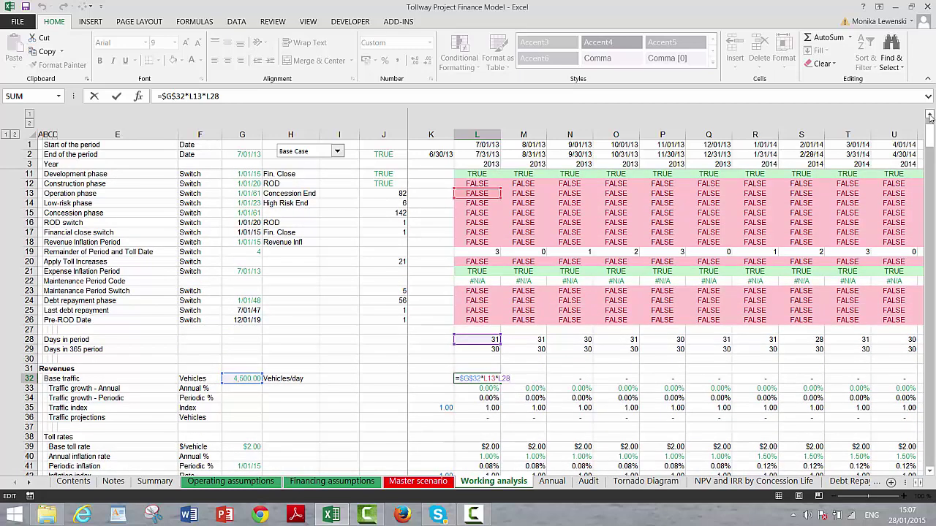
key(Return)
- Check column L's formulas from Traffic growth - Annual down through Traffic projections to Adjusted toll rate in L45
key(Down)
key(Down)
key(Down)
key(Down)
key(Down)
key(Down)
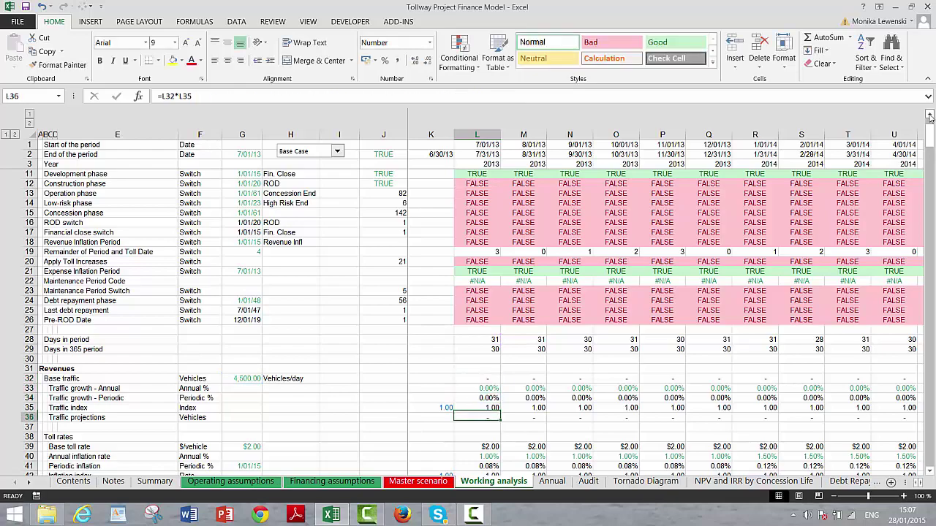
key(Down)
key(Down)
key(Down)
key(Down)
key(Down)
key(Down)
key(Down)
key(Down)
key(Down)
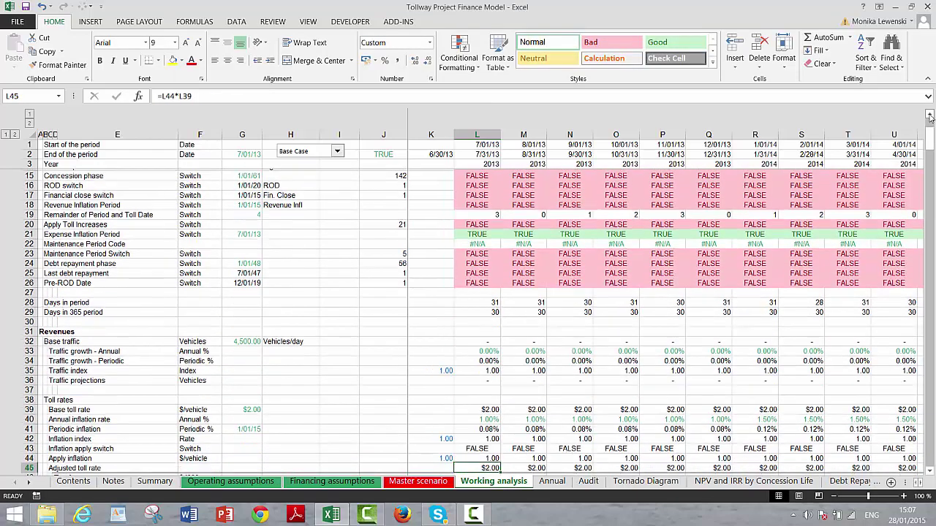
- Check column L's toll rate formulas from Adjusted toll rate back up to the inflation rates in rows 40 and 41
key(Up)
key(Up)
key(Up)
key(Up)
key(Up)
key(Up)
key(Up)
key(Up)
key(Up)
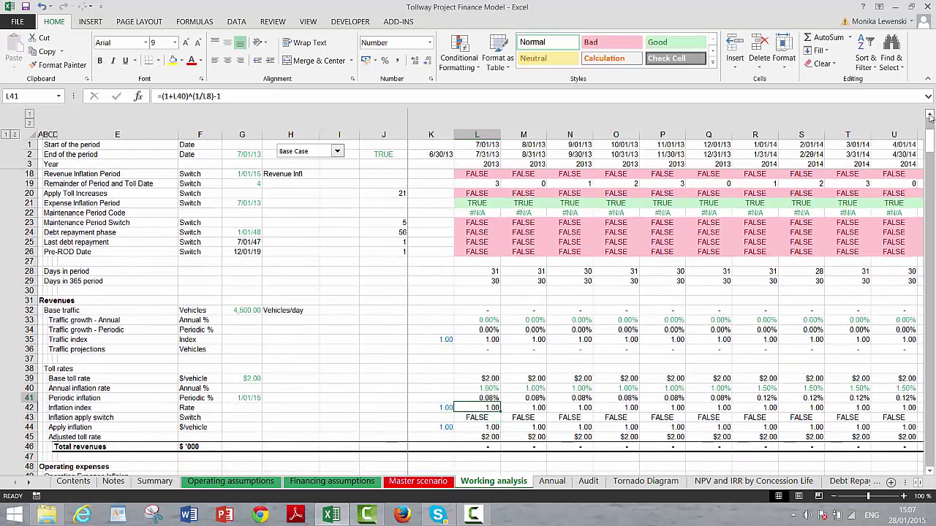
key(Down)
key(Down)
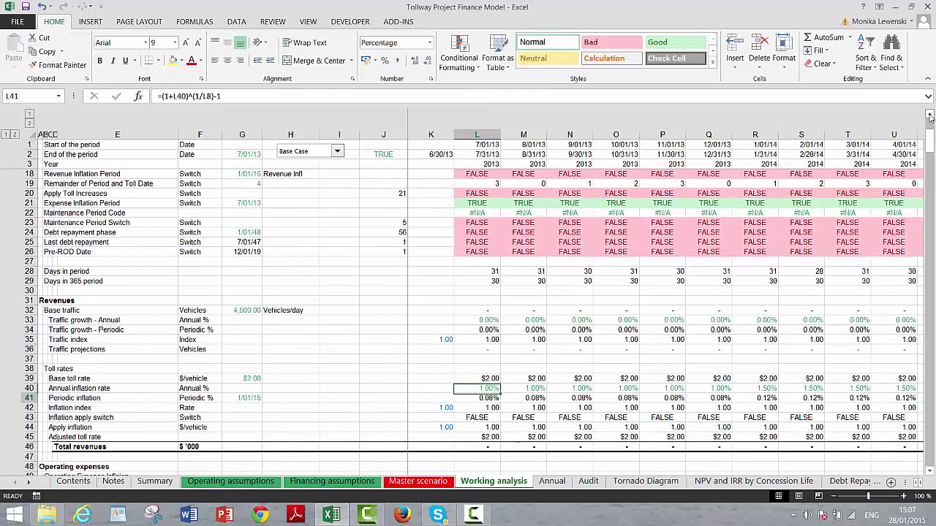
- Inspect the Periodic inflation date in G41 and its link to the Operating assumptions sheet
key(Left)
key(Left)
key(Left)
key(Left)
key(Left)
key(Left)
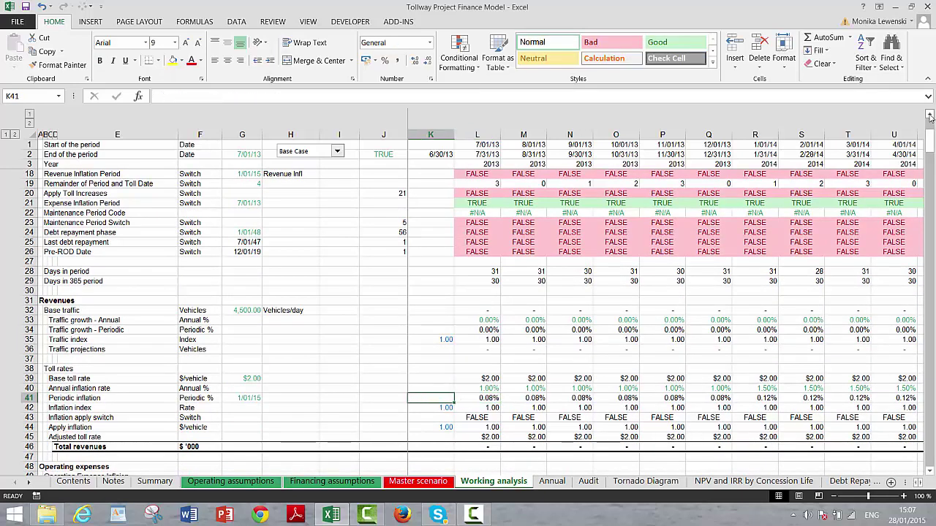
key(Right)
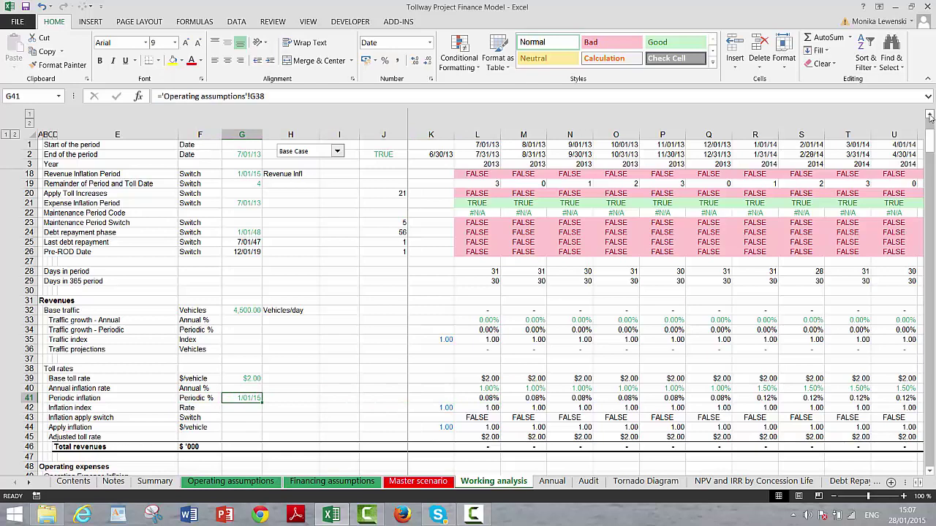
- Inspect the Periodic inflation formula in L41 for the first monthly period
key(Right)
key(Right)
key(Right)
key(Right)
key(Right)
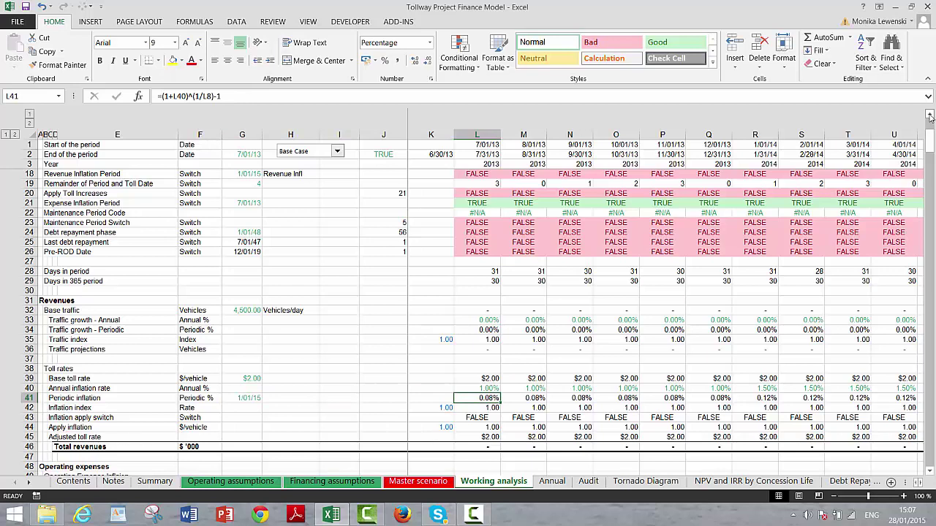
- Trace the cells referenced by the Inflation index formula in L42
key(Down)
key(shift+Left)
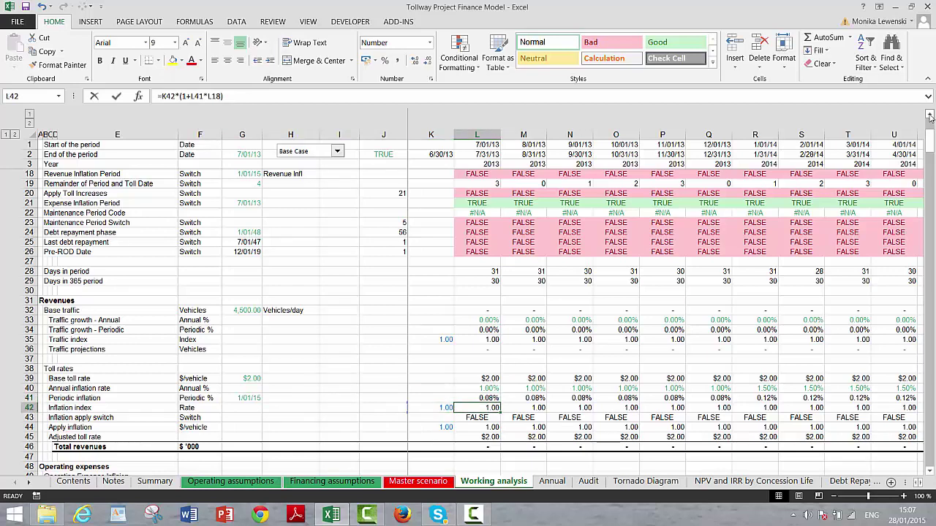
key(F2)
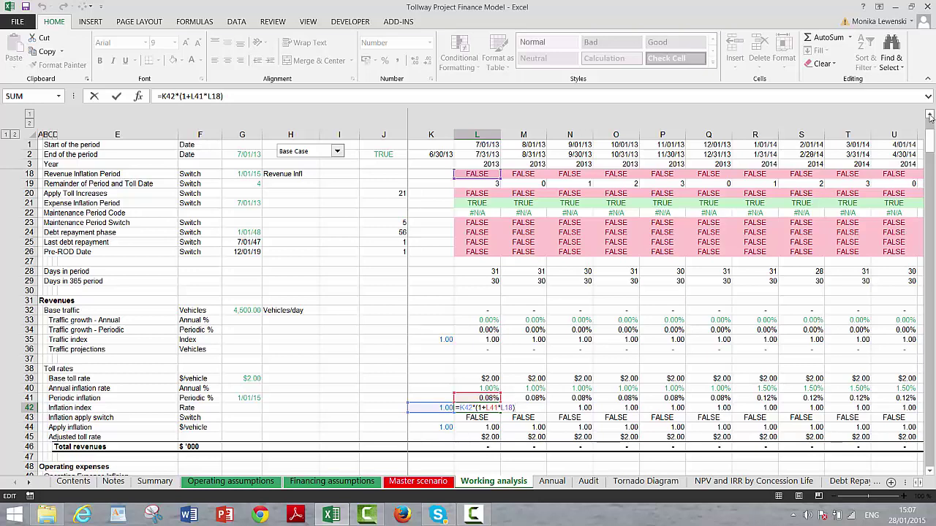
- Leave the Inflation index formula unchanged and check column L's formulas upward to the timing switches around rows 18 and 19
key(Return)
key(Up)
key(Up)
key(Up)
key(Up)
key(Up)
key(Up)
key(Up)
key(Up)
key(Up)
key(Up)
key(Up)
key(Up)
key(Up)
key(Up)
key(Up)
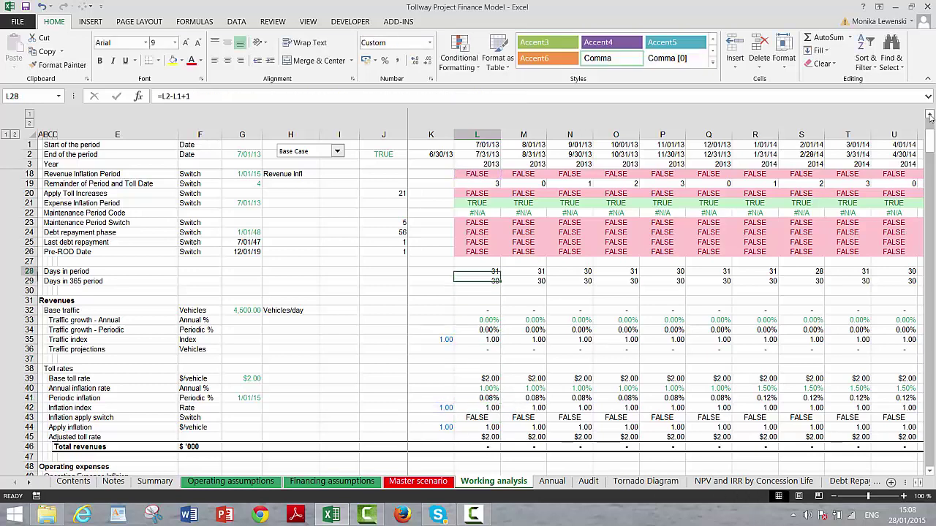
key(Up)
key(Up)
key(Up)
key(Up)
key(Up)
key(Up)
key(Up)
key(Up)
key(Up)
key(Up)
- Look through column L from the timing switches down past Revenues to the Fixed expenses row
key(Down)
key(Down)
key(Down)
key(Down)
key(Down)
key(Down)
key(Down)
key(Down)
key(Down)
key(Down)
key(Down)
key(Down)
key(Down)
key(Down)
key(Down)
key(Down)
key(Down)
key(Down)
key(Down)
key(Down)
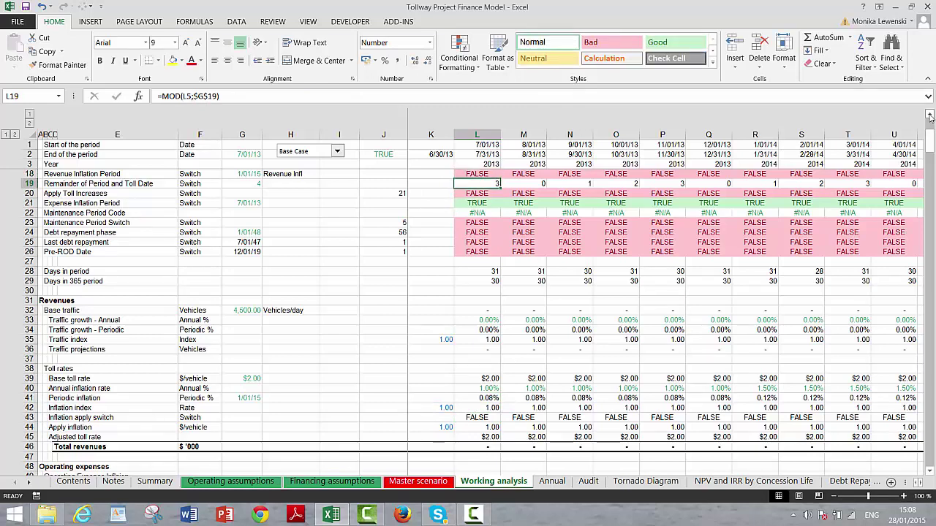
key(Down)
key(Down)
key(Down)
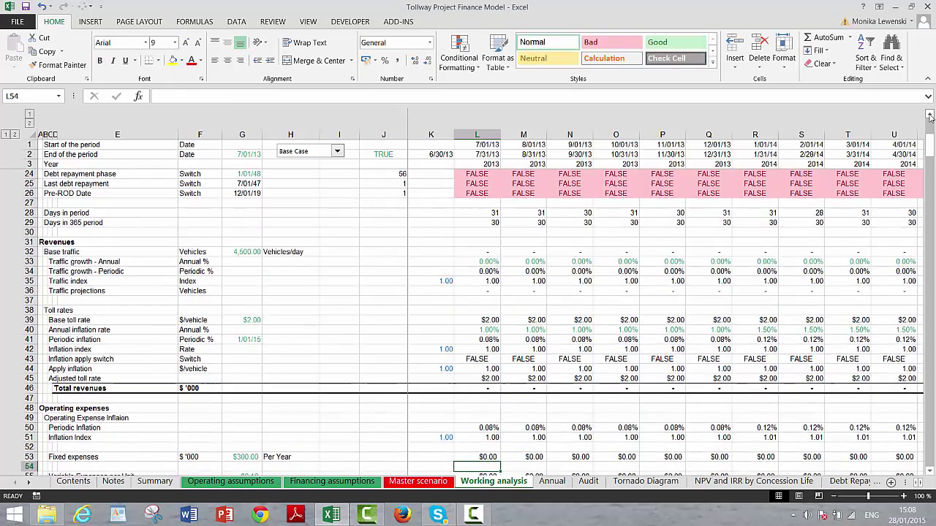
- Inspect the Adjusted toll rate formula in L45 for the first period
key(Up)
key(Up)
key(Up)
key(Up)
key(Up)
key(Up)
key(Up)
key(Up)
key(Up)
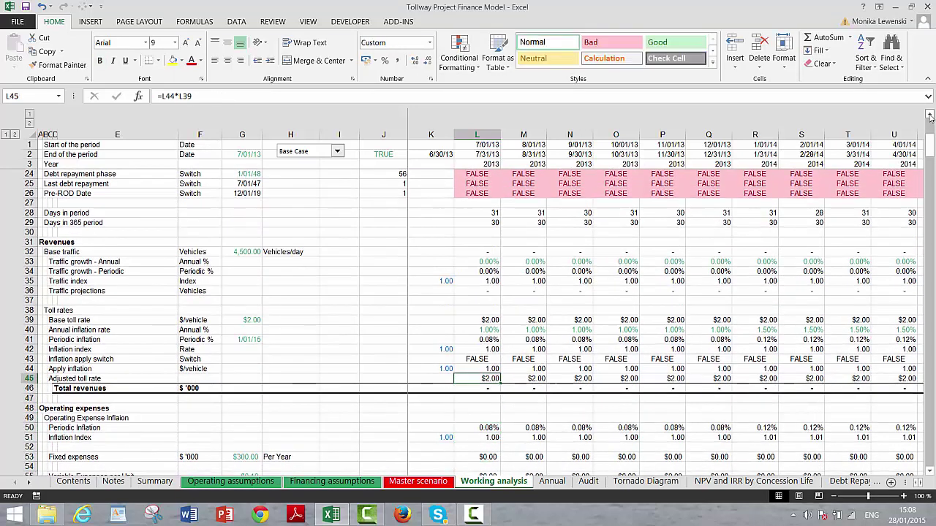
- Look through column L's operating expense rows, from Periodic Inflation and Inflation Index down past Total Expenses
key(Down)
key(Down)
key(Down)
key(Down)
key(Down)
key(Down)
key(Down)
key(Down)
key(Down)
key(Down)
key(Down)
key(Down)
key(Down)
key(Down)
key(Down)
key(Down)
key(Down)
key(Down)
key(Down)
key(Down)
key(Down)
key(Down)
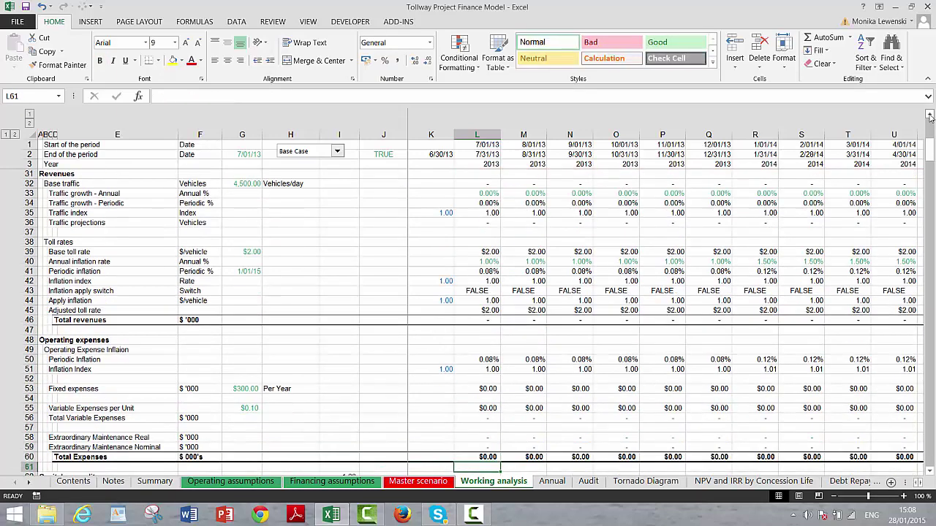
- Follow the Extraordinary Maintenance Real row 58 across the periods to the one starting 1/01/25 and inspect its formula in CV58
key(Up)
key(Up)
key(Up)
key(Up)
key(Up)
key(Up)
key(Up)
key(Up)
key(Up)
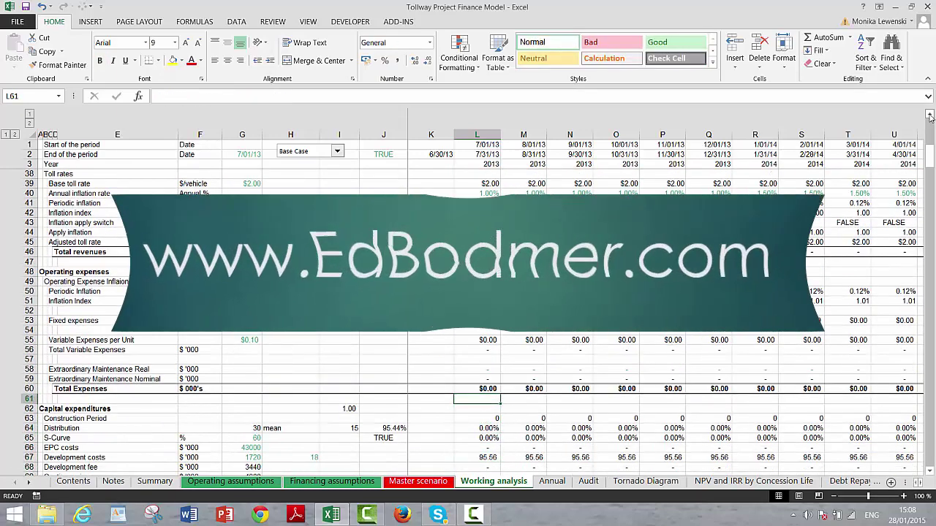
key(Right)
key(Right)
key(Right)
key(Right)
key(Right)
key(Right)
key(Right)
key(Right)
key(Right)
key(Right)
key(Right)
key(Right)
key(Right)
key(Right)
key(Right)
key(Right)
key(Right)
key(Right)
key(Right)
key(Right)
key(Right)
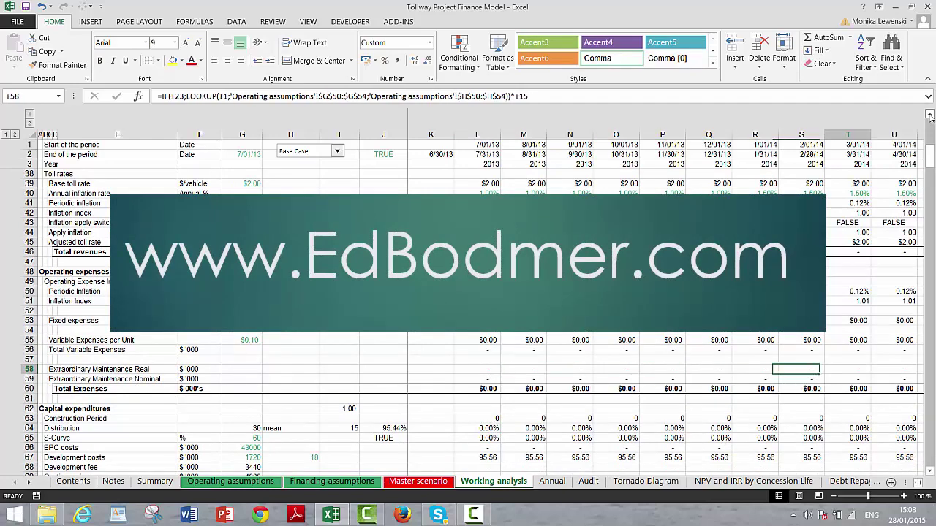
key(Right)
key(Right)
key(Right)
key(Right)
key(Right)
key(Right)
key(Right)
key(Right)
key(Right)
key(Right)
key(Right)
key(Right)
key(Right)
key(Right)
key(Right)
key(Right)
key(Right)
key(Right)
key(Right)
key(Right)
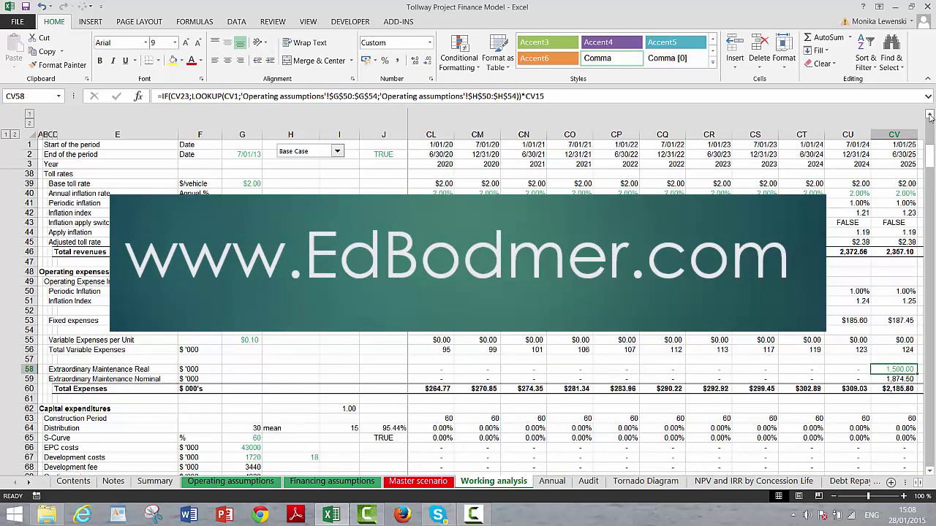
- Check the neighbouring maintenance periods and inspect the Extraordinary Maintenance Nominal formula in CV59
key(Right)
key(Right)
key(Right)
key(Left)
key(Left)
key(Left)
key(Down)
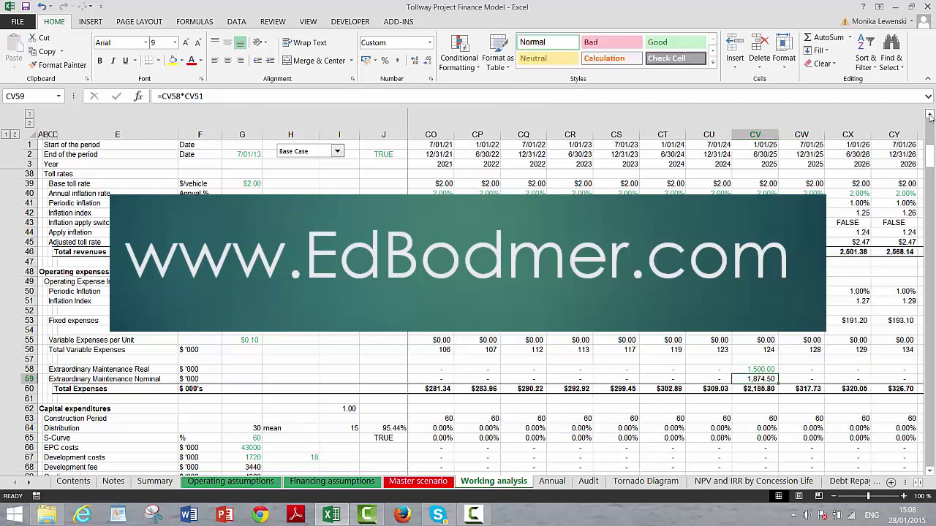
- Trace the Extraordinary Maintenance Real row 58 back through the earlier periods to the start of the sheet
key(Up)
key(Left)
key(Left)
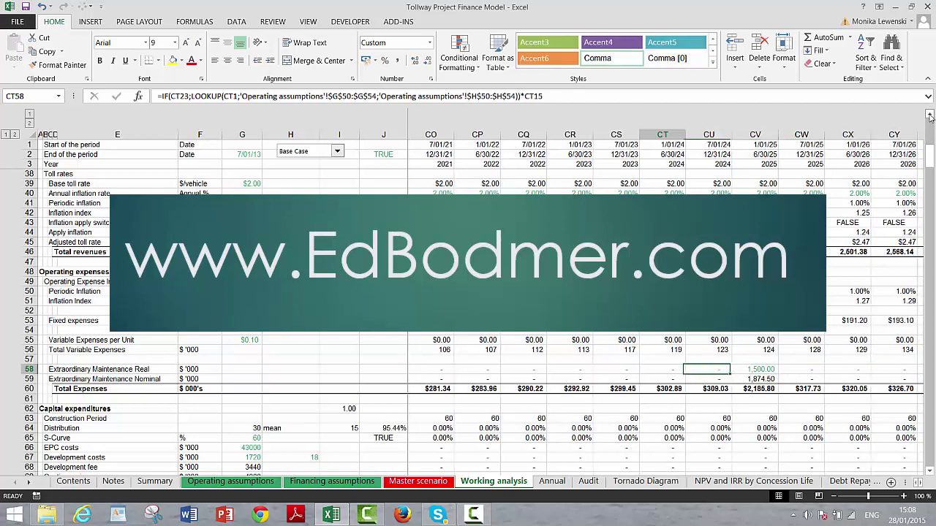
key(Left)
key(Left)
key(Left)
key(Left)
key(Left)
key(Left)
key(Left)
key(Left)
key(Left)
key(Left)
key(Left)
key(Left)
key(Left)
key(Left)
key(Left)
key(Left)
key(Left)
key(Left)
key(Left)
key(Left)
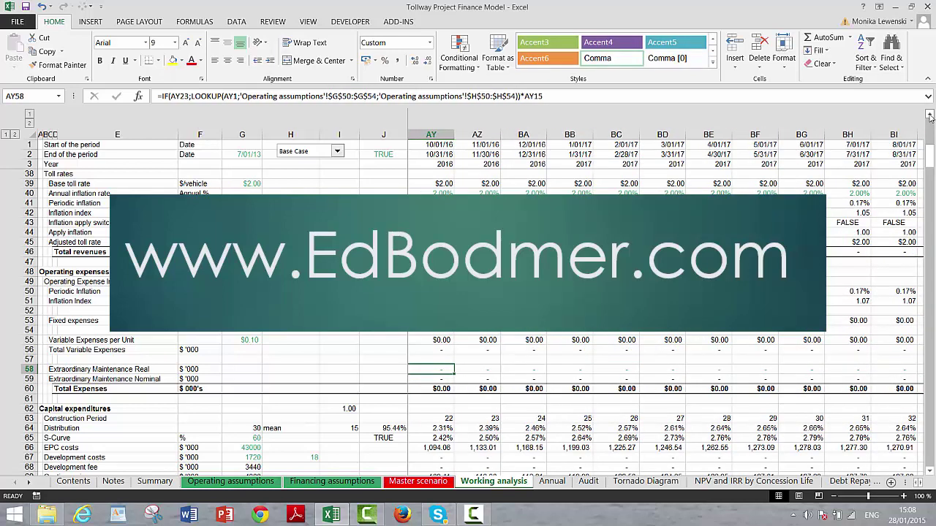
key(Left)
key(Left)
key(Left)
key(Left)
key(Left)
key(Left)
key(Left)
key(Left)
key(Left)
key(Left)
key(Left)
key(Left)
key(Left)
key(Left)
key(Left)
key(Left)
key(Left)
key(Left)
key(Left)
key(Left)
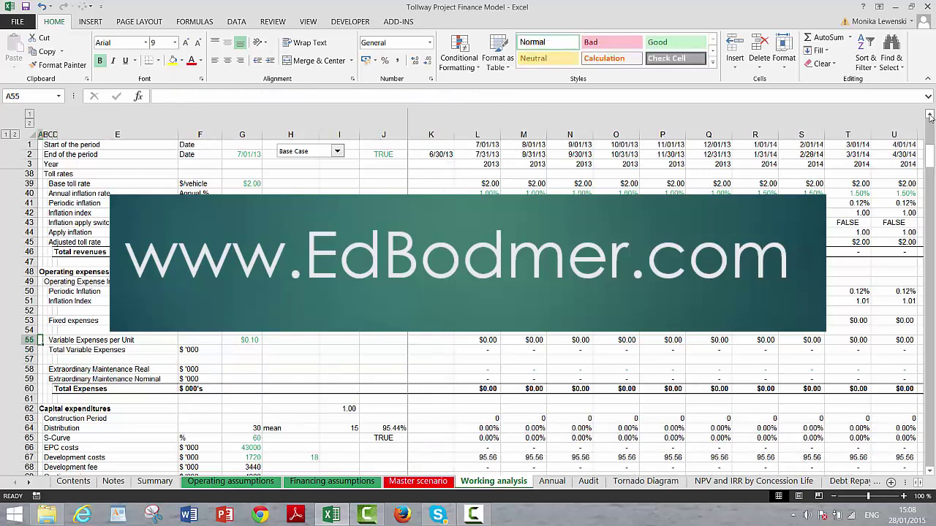
- Look over the Capital expenditures and Pre-tax free cash flows sections, returning to the Development costs row 67
key(Down)
key(Down)
key(Down)
key(Down)
key(Down)
key(Down)
key(Down)
key(Down)
key(Down)
key(Down)
key(Down)
key(Down)
key(Down)
key(Down)
key(Down)
key(Down)
key(Down)
key(Down)
key(Down)
key(Down)
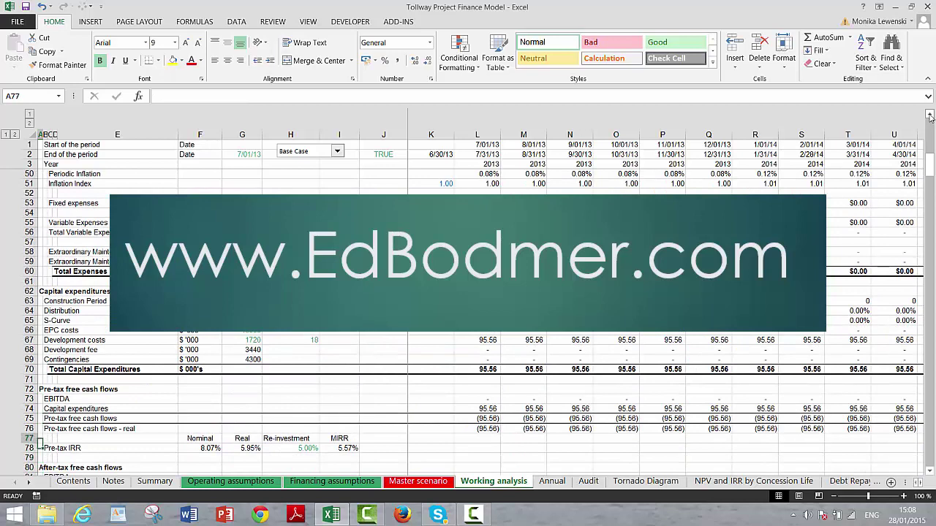
key(Up)
key(Up)
key(Up)
key(Up)
key(Up)
key(Up)
key(Up)
key(Up)
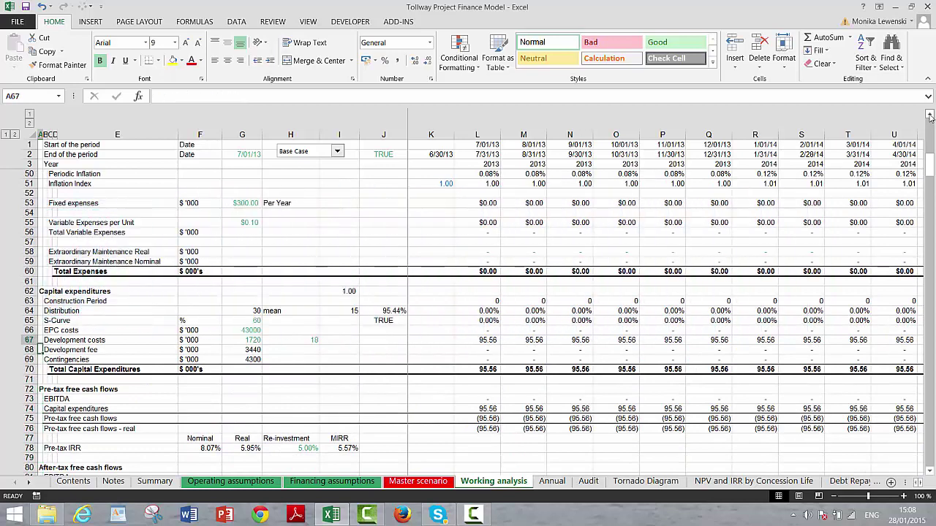
- Inspect the S-Curve input in G65 and its link to the Operating assumptions sheet
key(Right)
key(Right)
key(Right)
key(Right)
key(Right)
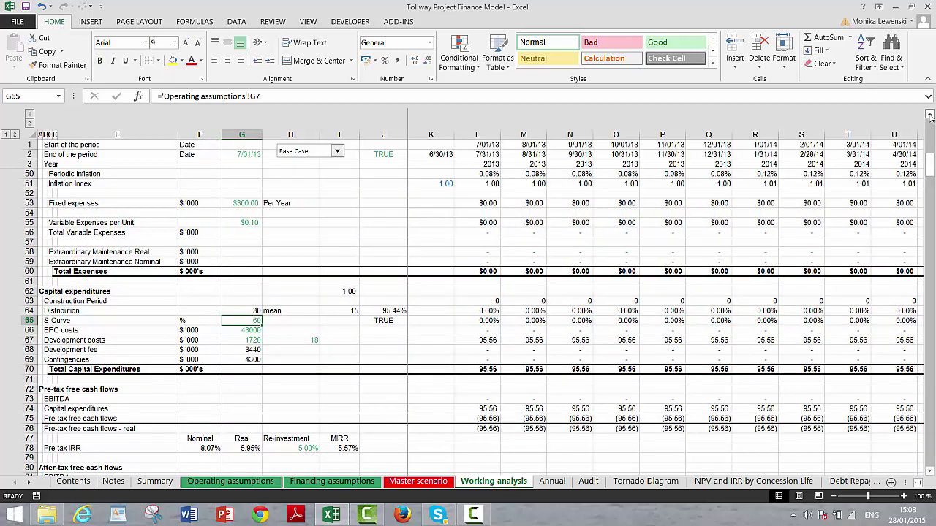
key(Left)
key(Left)
key(Down)
key(Up)
- Inspect column M's capital expenditure formulas, including EPC costs in M66 and Total Capital Expenditures in M70
key(Right)
key(Right)
key(Right)
key(Right)
key(Right)
key(Right)
key(Right)
key(Down)
key(Down)
key(Down)
key(Down)
key(Down)
key(Down)
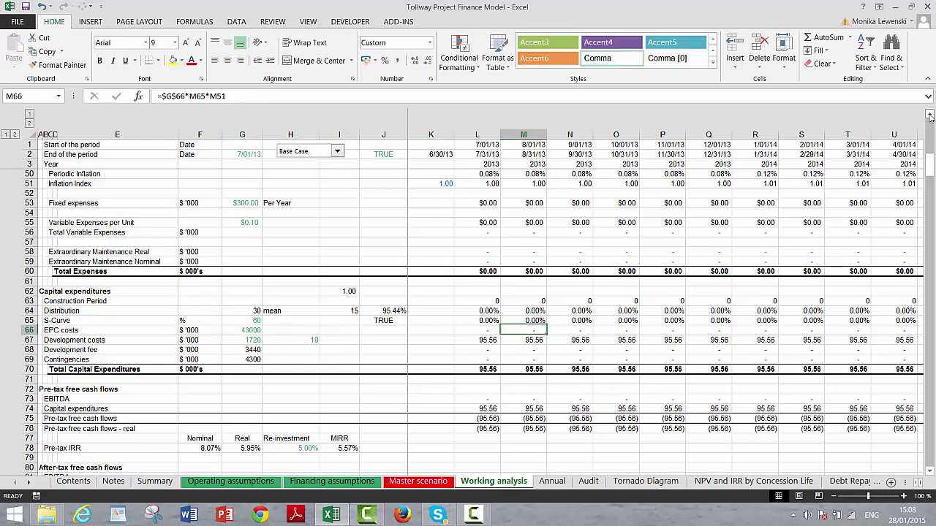
key(Up)
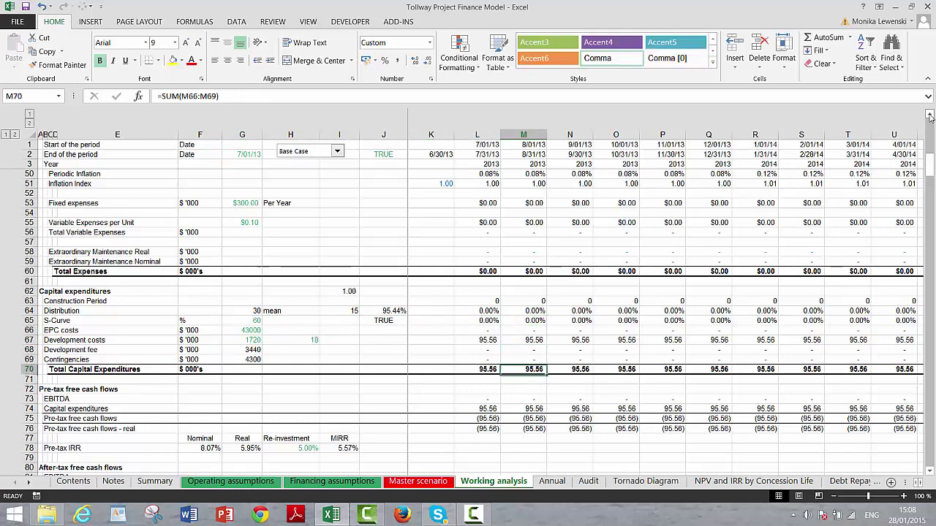
- Follow the Total Capital Expenditures row 70 across the development and construction periods to the one starting 12/01/17
key(Left)
key(Left)
key(Right)
key(Right)
key(Right)
key(Right)
key(Right)
key(Right)
key(Right)
key(Right)
key(Right)
key(Right)
key(Right)
key(Right)
key(Right)
key(Right)
key(Right)
key(Right)
key(Right)
key(Right)
key(Right)
key(Right)
key(Right)
key(Right)
key(Right)
key(Right)
key(Right)
key(Right)
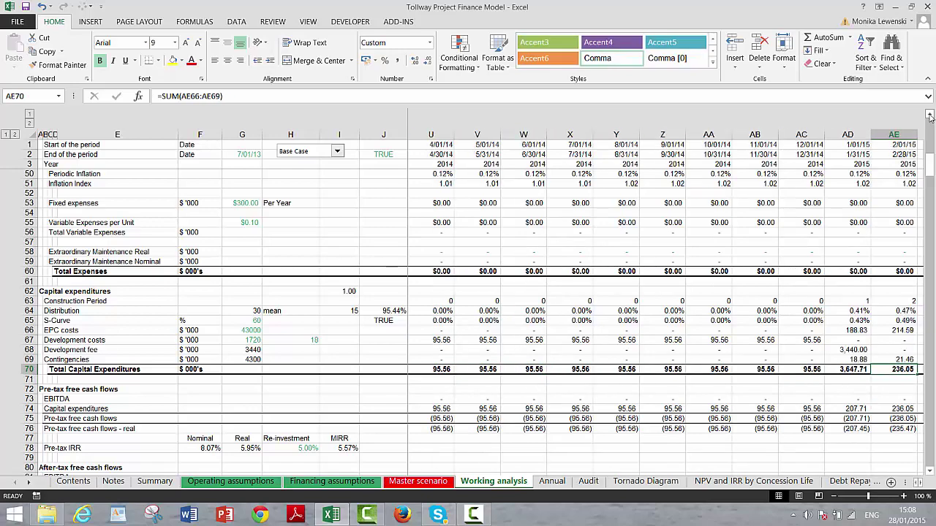
key(Right)
key(Right)
key(Right)
key(Right)
key(Right)
key(Right)
key(Right)
key(Right)
key(Right)
key(Right)
key(Right)
key(Right)
key(Right)
key(Right)
key(Right)
key(Right)
key(Right)
key(Right)
key(Right)
key(Right)
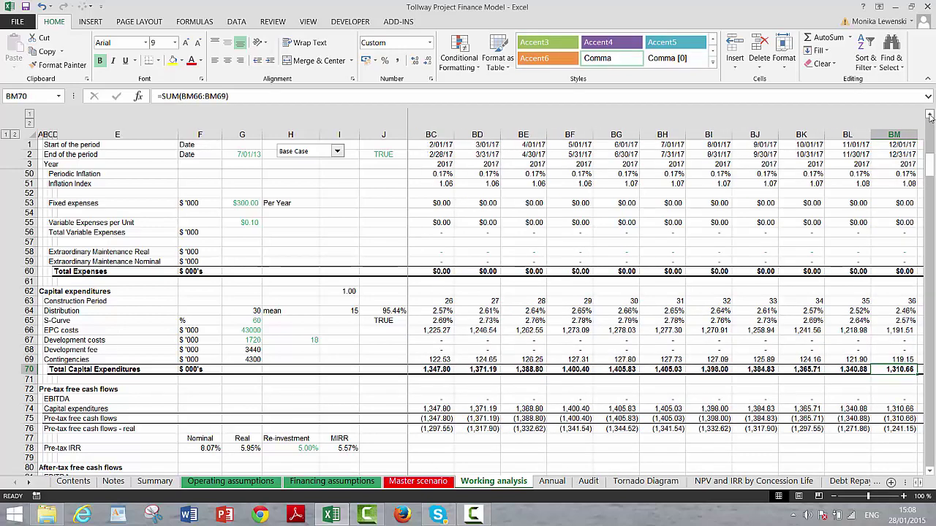
- Follow the Total Capital Expenditures row 70 past the construction periods into the operation periods around 2026
key(Left)
key(Left)
key(Left)
key(Left)
key(Left)
key(Left)
key(Left)
key(Left)
key(Left)
key(Left)
key(Left)
key(Left)
key(Left)
key(Left)
key(Left)
key(Left)
key(Left)
key(Left)
key(Left)
key(Left)
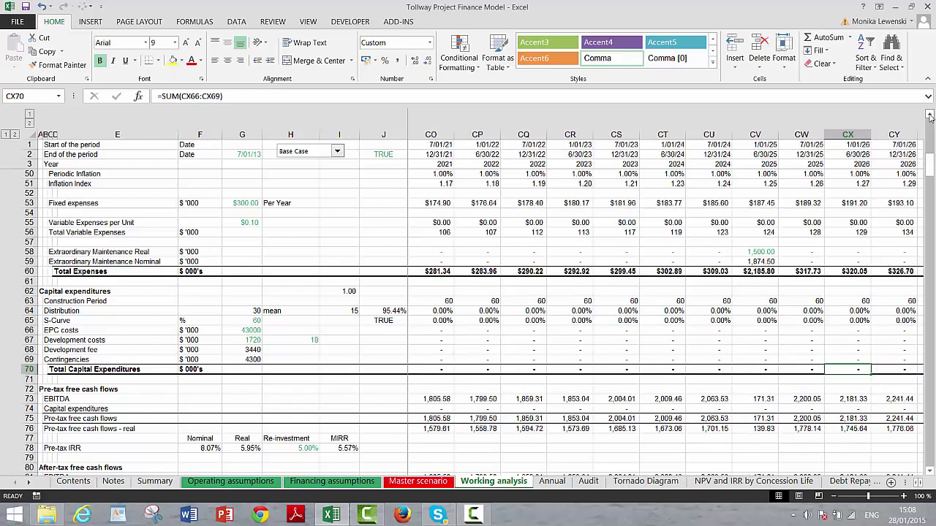
- Trace the Total Capital Expenditures row 70 back through the construction periods to the 2013 development periods
key(Left)
key(Left)
key(Left)
key(Left)
key(Left)
key(Left)
key(Left)
key(Left)
key(Left)
key(Left)
key(Left)
key(Left)
key(Left)
key(Left)
key(Left)
key(Left)
key(Left)
key(Left)
key(Left)
key(Left)
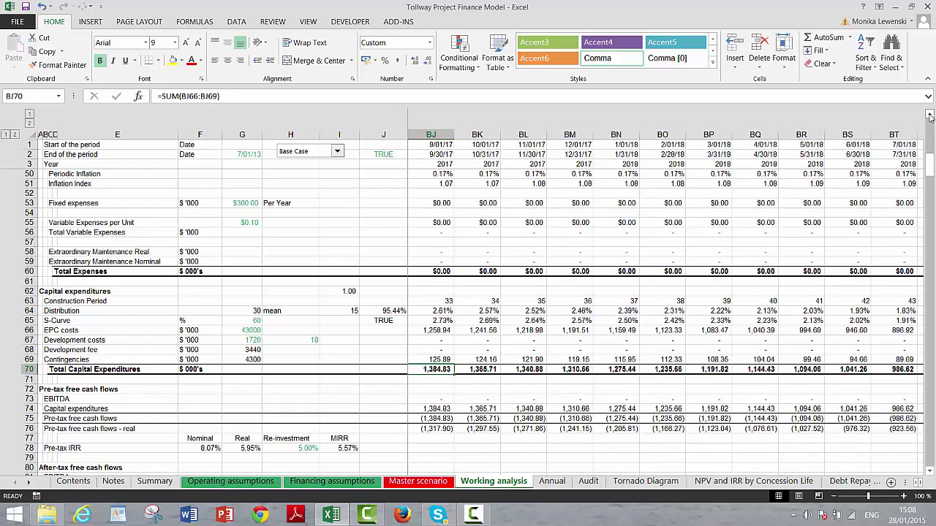
key(Left)
key(Left)
key(Left)
key(Left)
key(Left)
key(Left)
key(Left)
key(Left)
key(Left)
key(Left)
key(Left)
key(Left)
key(Left)
key(Left)
key(Left)
key(Left)
key(Left)
key(Left)
key(Left)
key(Left)
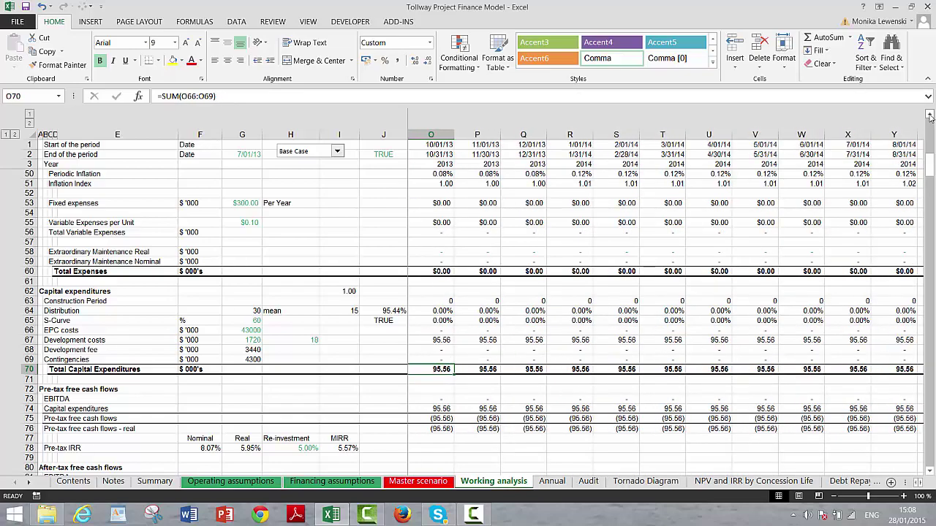
- Review the Pre-tax and After-tax free cash flows sections down to the NPV row 91
key(Down)
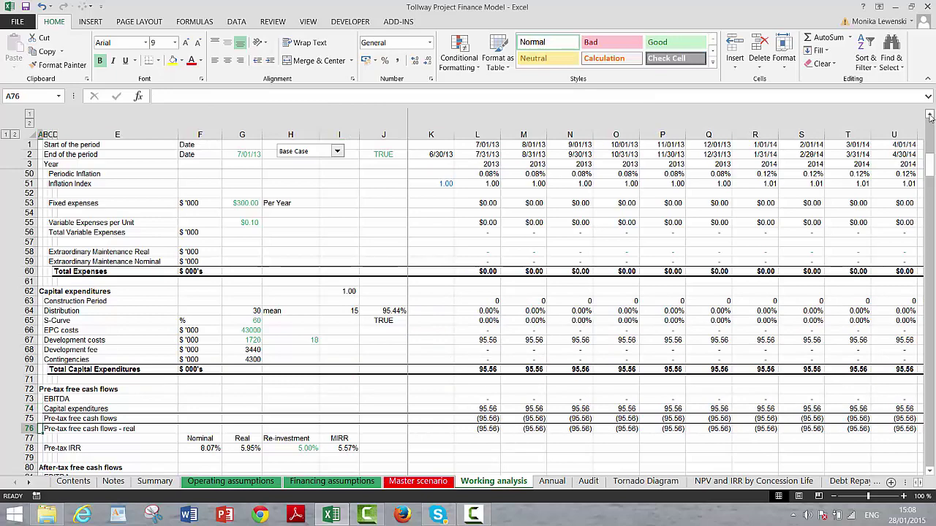
key(Down)
key(Down)
key(Down)
key(Down)
key(Down)
key(Down)
key(Down)
key(Down)
key(Down)
key(Down)
key(Down)
key(Down)
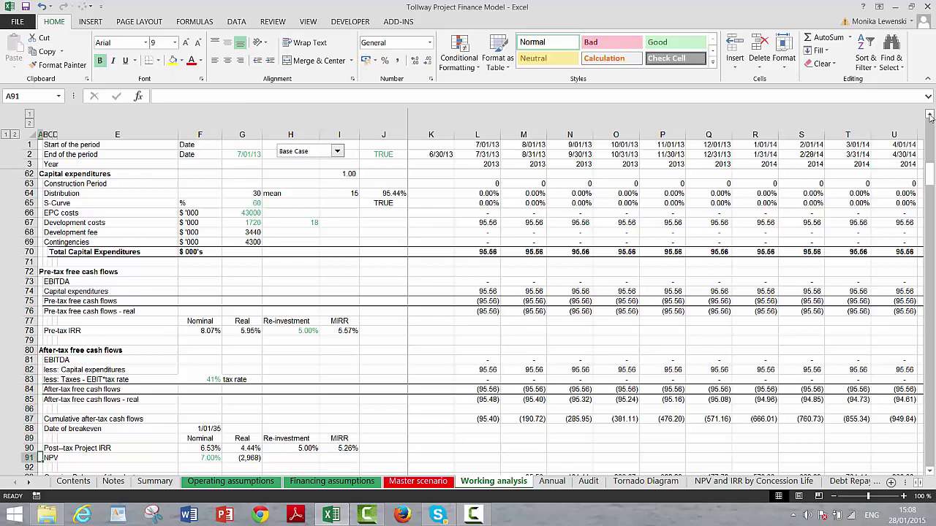
- Look over the plant balance, depreciation and EBIT rows down to the CFADS lines of the Debt sizing section
key(Down)
key(Down)
key(Down)
key(Down)
key(Down)
key(Down)
key(Down)
key(Down)
key(Down)
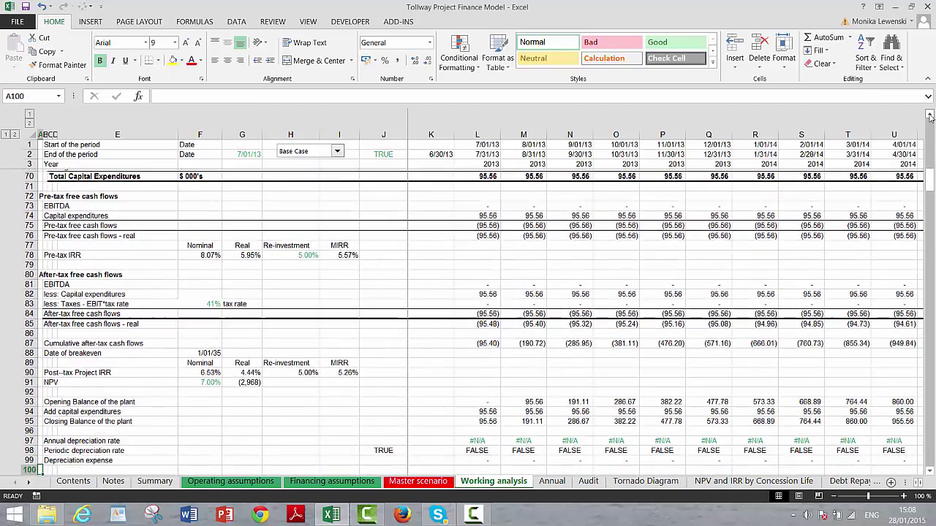
key(Down)
key(Down)
key(Down)
key(Down)
key(Down)
key(Down)
key(Down)
key(Down)
key(Down)
key(Down)
key(Down)
key(Down)
key(Down)
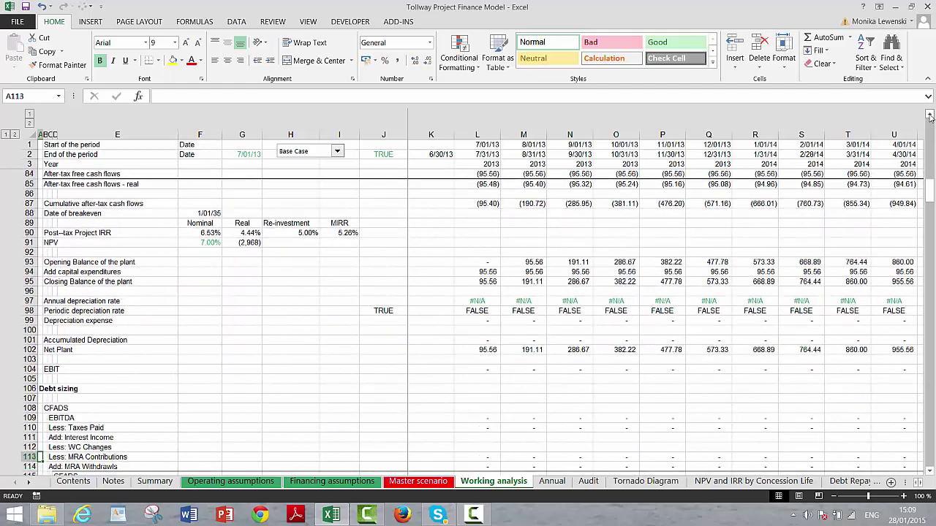
- Go back up the Working analysis sheet to the Timing section and its phase switches
key(Up)
key(Up)
key(Up)
key(Up)
key(Up)
key(Up)
key(Up)
key(Up)
key(Up)
key(Up)
key(Up)
key(Up)
key(Up)
key(Up)
key(Up)
key(Up)
key(Up)
key(Up)
key(Up)
key(Up)
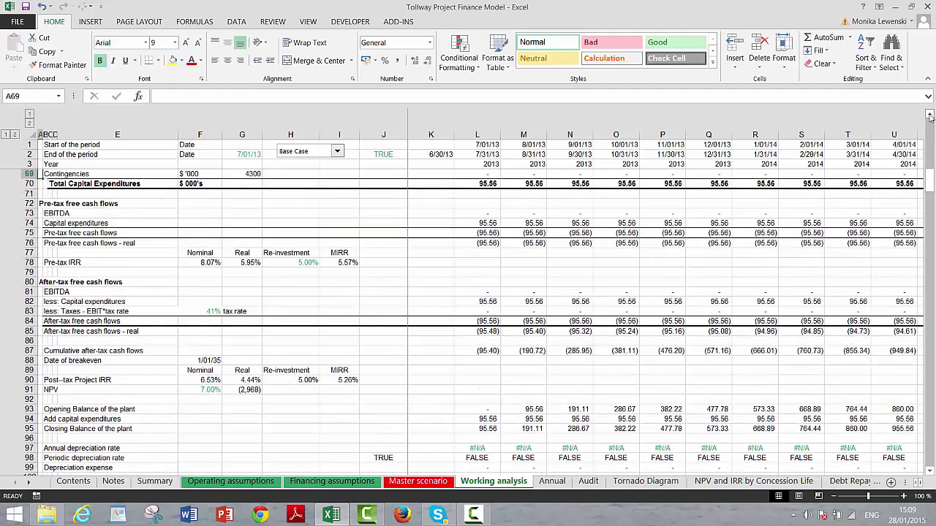
key(Up)
key(Up)
key(Up)
key(Up)
key(Up)
key(Up)
key(Up)
key(Up)
key(Up)
key(Up)
key(Up)
key(Up)
key(Up)
key(Up)
key(Up)
key(Up)
key(Up)
key(Up)
key(Up)
key(Up)
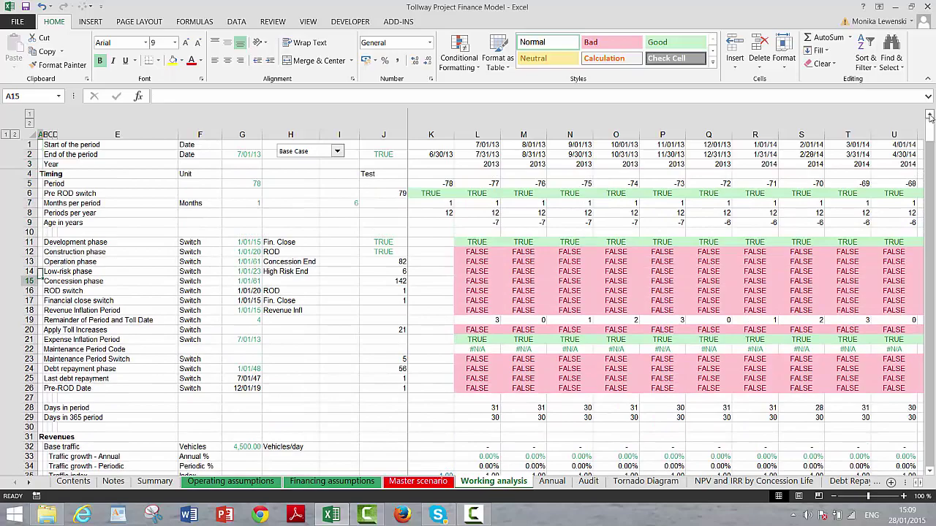
- Look through the Revenues, Operating expenses and Capital expenditures sections down to the Total Capital Expenditures row 70
key(Down)
key(Down)
key(Down)
key(Down)
key(Down)
key(Down)
key(Down)
key(Down)
key(Down)
key(Down)
key(Down)
key(Down)
key(Down)
key(Down)
key(Down)
key(Down)
key(Down)
key(Down)
key(Down)
key(Down)
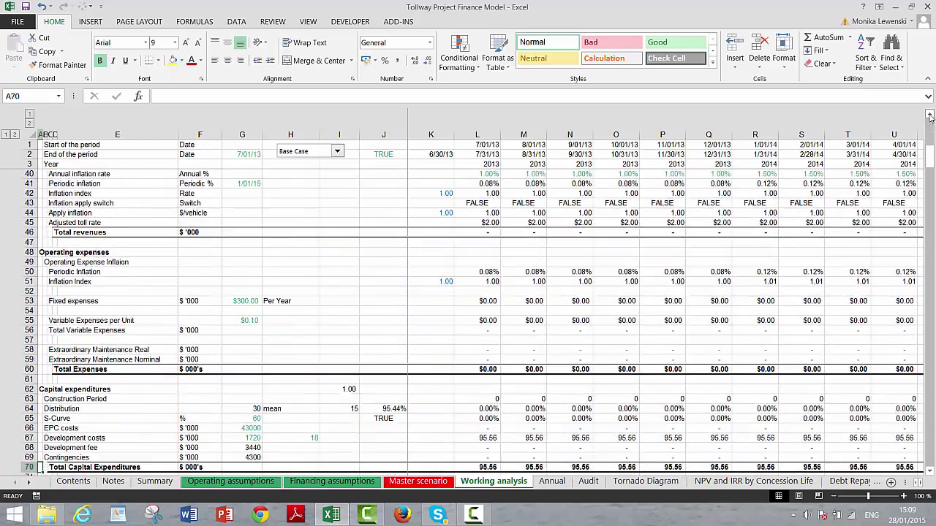
- Move down the Working analysis sheet from Total Capital Expenditures to the CFADS lines of the Debt sizing section
key(Down)
key(Down)
key(Down)
key(Down)
key(Down)
key(Down)
key(Down)
key(Down)
key(Down)
key(Down)
key(Down)
key(Down)
key(Down)
key(Down)
key(Down)
key(Down)
key(Down)
key(Down)
key(Down)
key(Down)
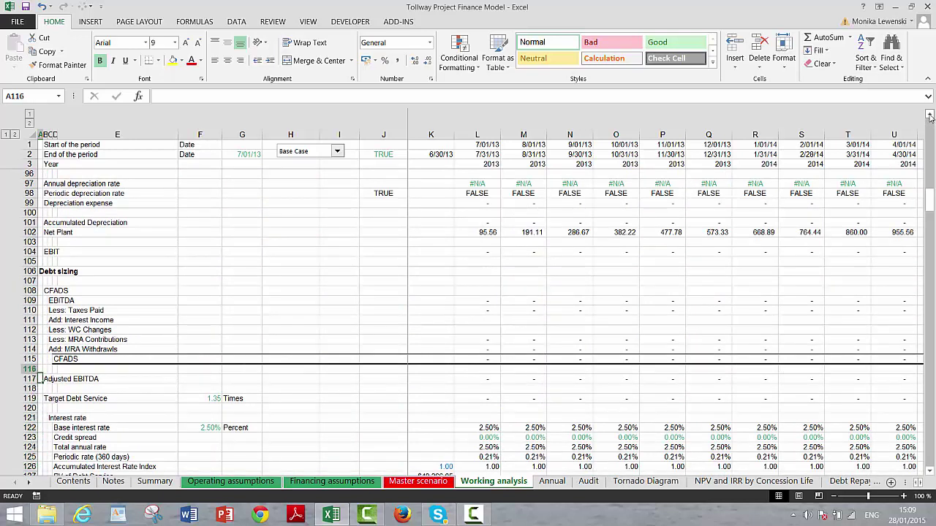
- Inspect the CFADS formula for the first period in cell L115
key(Right)
key(Right)
key(Right)
key(Right)
key(Right)
key(Right)
key(Right)
key(Right)
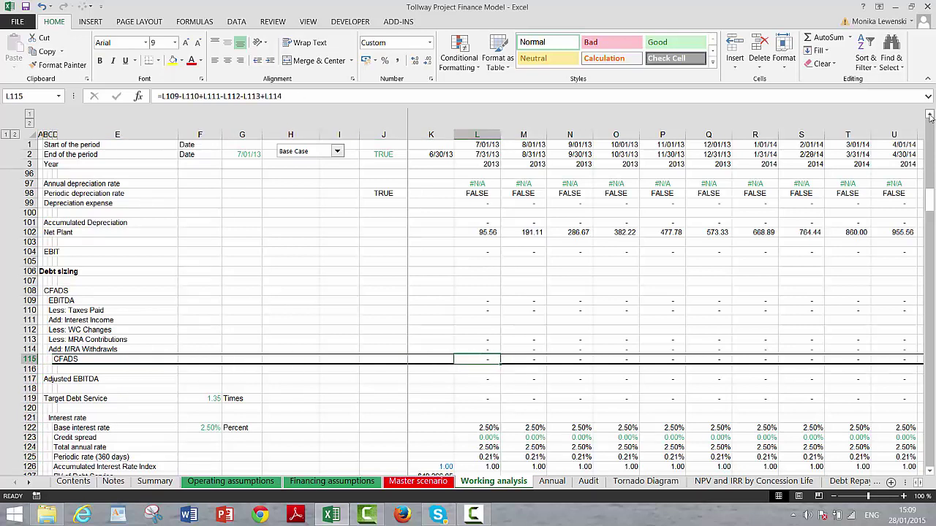
- Check the Adjusted EBITDA row, then the CFADS components up to the Less: Taxes Paid formula in cell L110
key(Down)
key(Down)
key(Down)
key(Down)
key(Up)
key(Up)
key(Up)
key(Up)
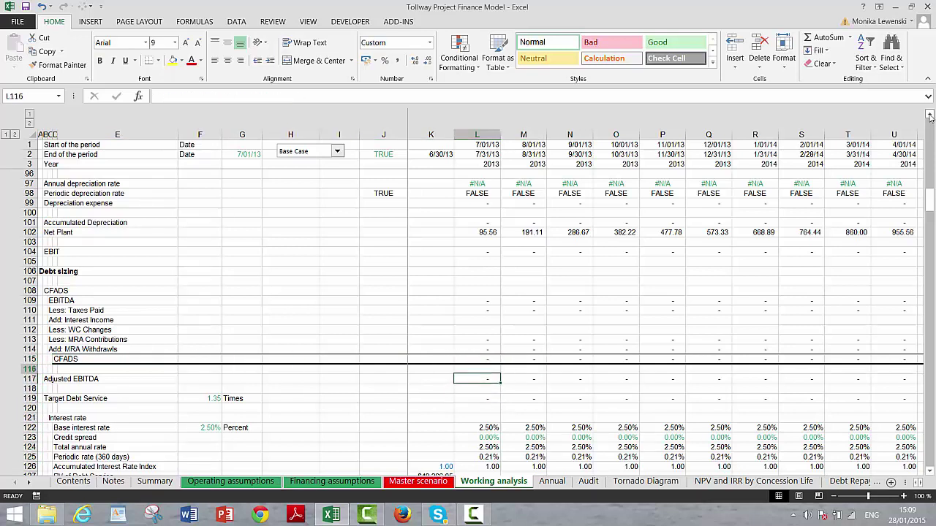
key(Up)
key(Up)
key(Up)
key(Up)
key(Up)
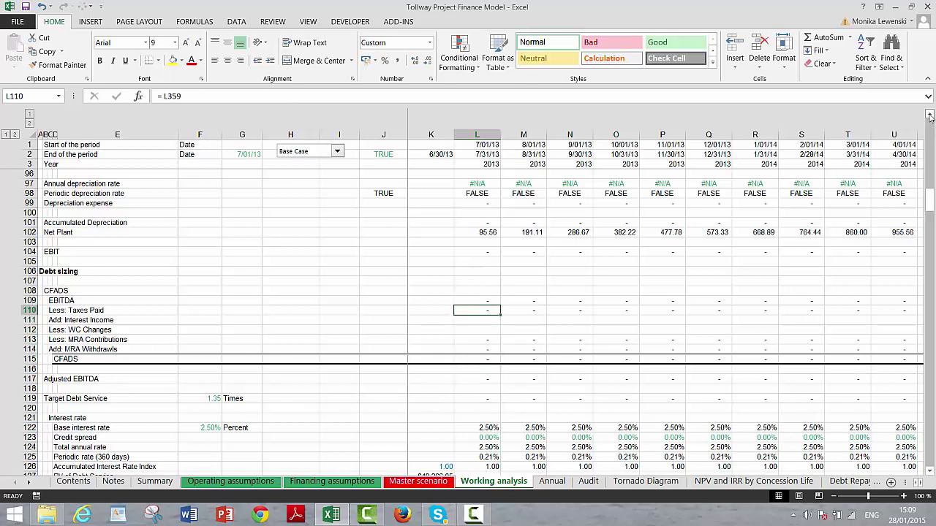
- Look through the Target Debt Service and Interest rate rows down to the sculpting Opening Debt Balance in row 130
key(Down)
key(Down)
key(Down)
key(Down)
key(Down)
key(Down)
key(Down)
key(Down)
key(Down)
key(Down)
key(Down)
key(Down)
key(Down)
key(Down)
key(Down)
key(Down)
key(Down)
key(Down)
key(Down)
key(Down)
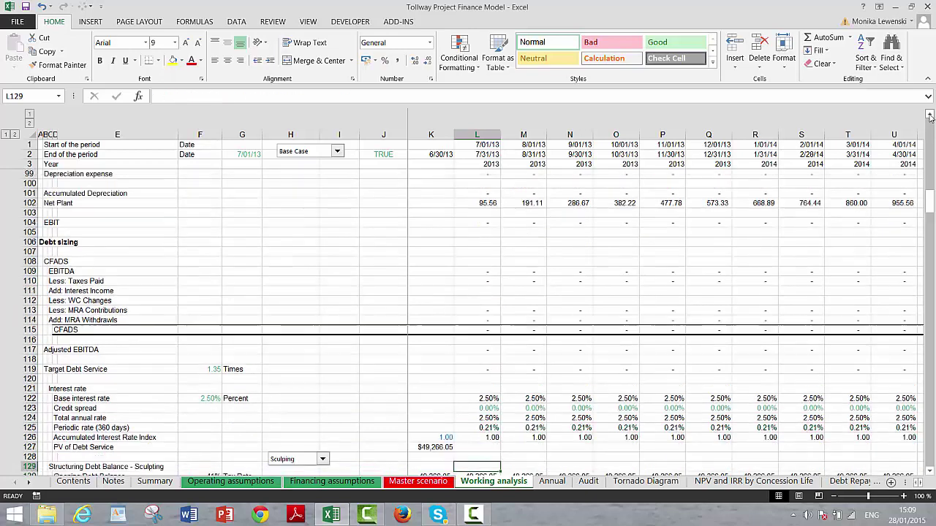
- Return to the Interest rate block and examine its Base interest rate row in the first period
key(Up)
key(Up)
key(Up)
key(Up)
key(Up)
key(Up)
key(Up)
key(Up)
key(Up)
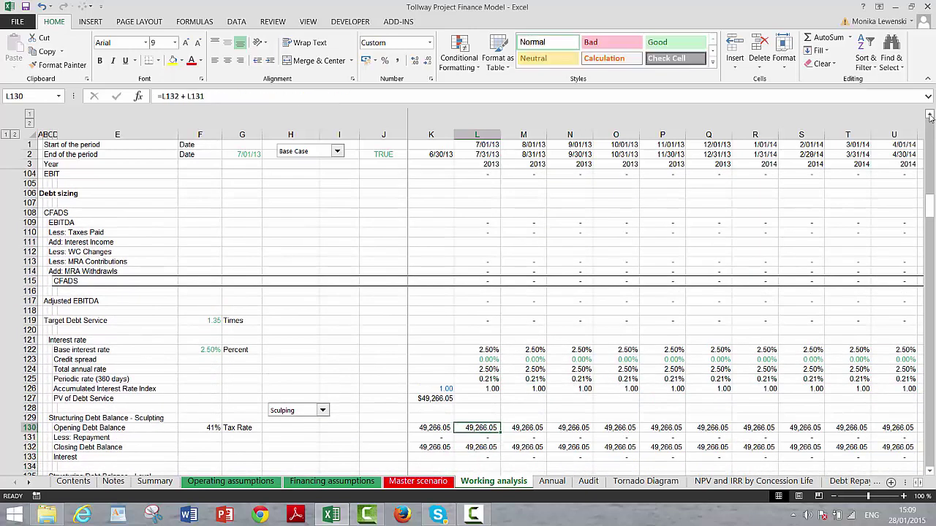
key(Up)
key(Up)
key(Up)
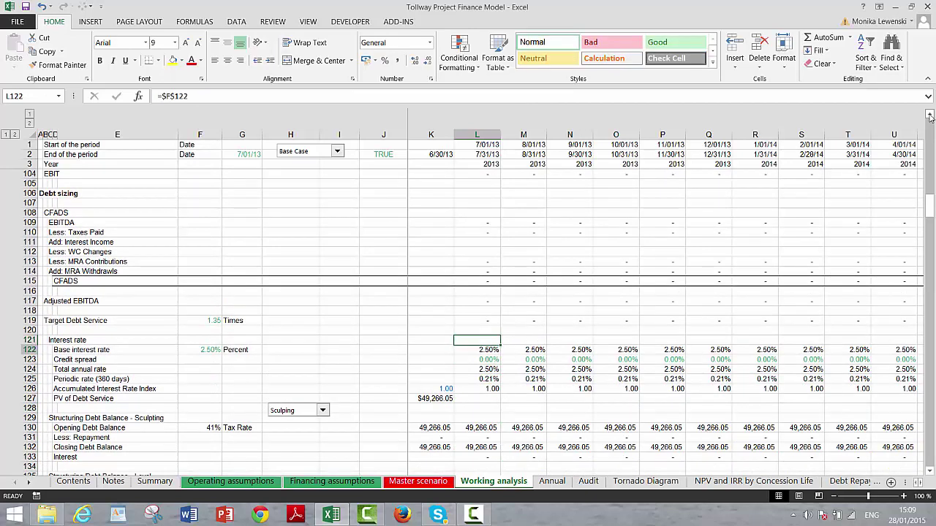
- Look over the Structuring Debt Balance blocks for the Sculpting, Level and Annuity methods
key(Down)
key(Down)
key(Down)
key(Down)
key(Down)
key(Down)
key(Down)
key(Down)
key(Down)
key(Down)
key(Down)
key(Down)
key(Down)
key(Down)
key(Down)
key(Down)
key(Down)
key(Down)
key(Down)
key(Down)
key(Down)
key(Down)
key(Down)
key(Down)
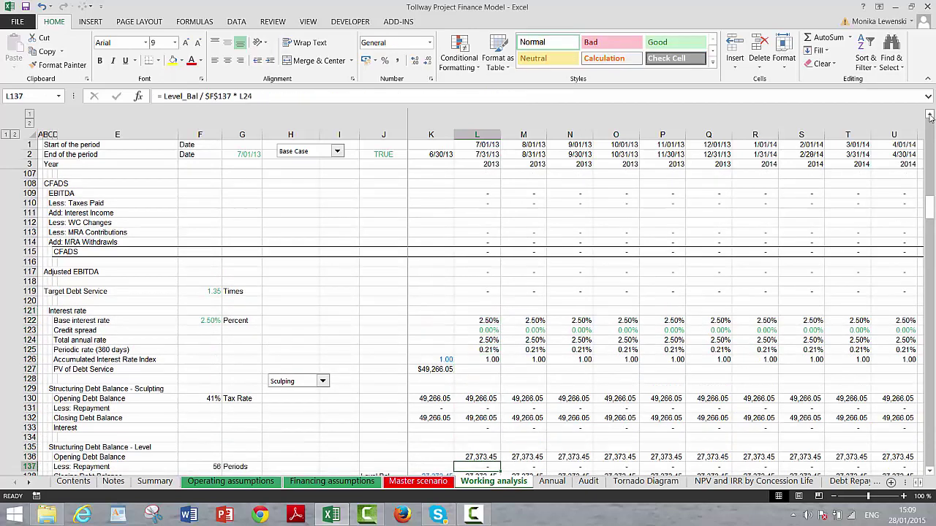
- Go back up to the Sculpting block and examine its Opening Debt Balance formula in cell L130
key(Up)
key(Up)
key(Up)
key(Up)
key(Up)
key(Up)
key(Up)
key(Up)
key(Up)
key(Up)
key(Up)
key(Up)
key(Up)
key(Up)
key(Up)
key(Up)
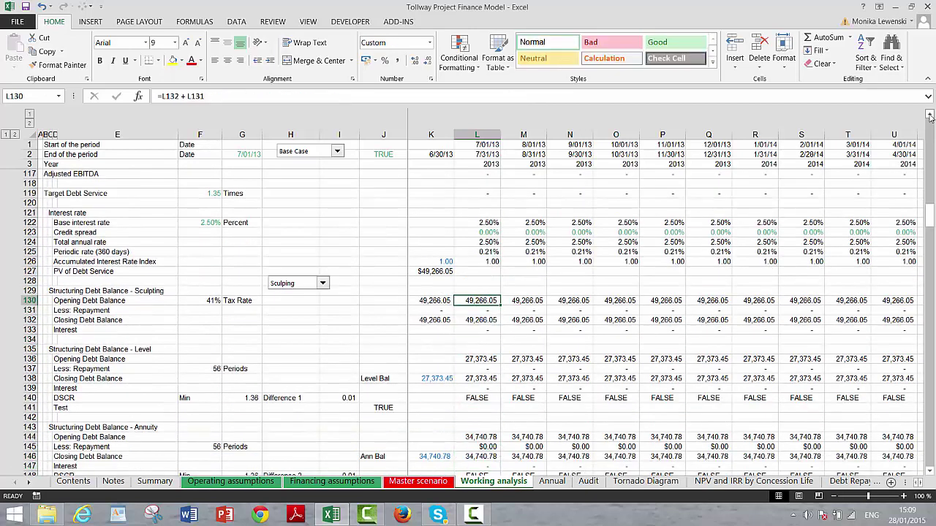
- Look at the debt structuring method selector, then inspect the PV of Debt Service formula in cell K127
key(Left)
key(Left)
key(Left)
key(Left)
key(Up)
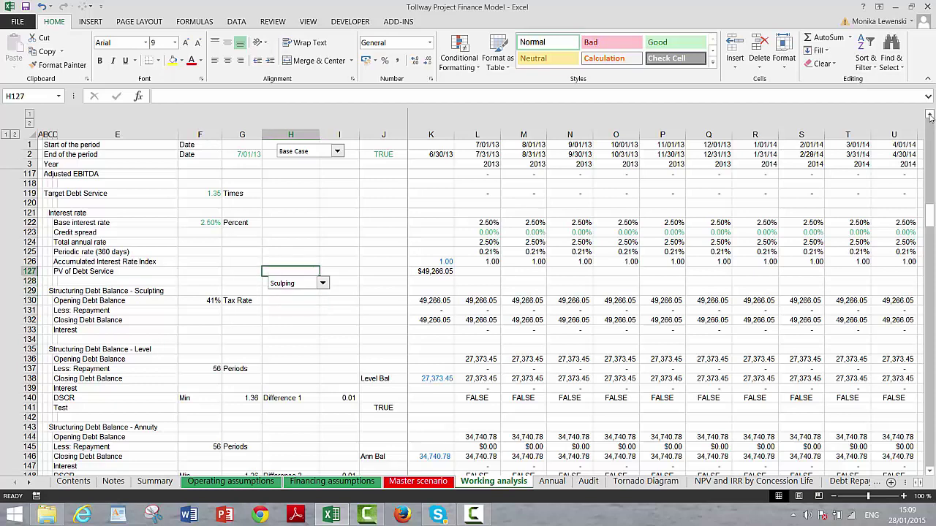
key(Right)
key(Right)
key(Right)
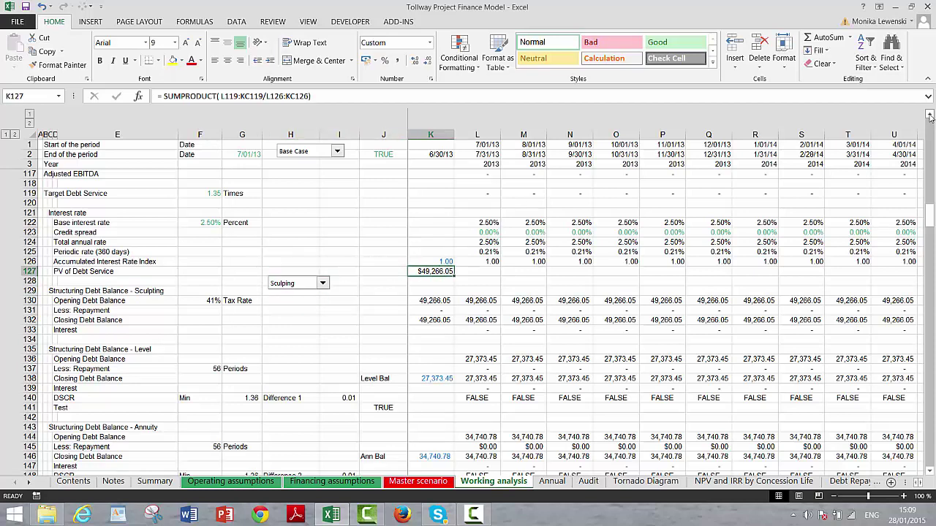
- Review the rows above PV of Debt Service, up through Target Debt Service and Adjusted EBITDA to CFADS
key(Up)
key(Up)
key(Up)
key(Up)
key(Up)
key(Up)
key(Up)
key(Up)
key(Up)
key(Up)
key(Up)
key(Up)
key(Up)
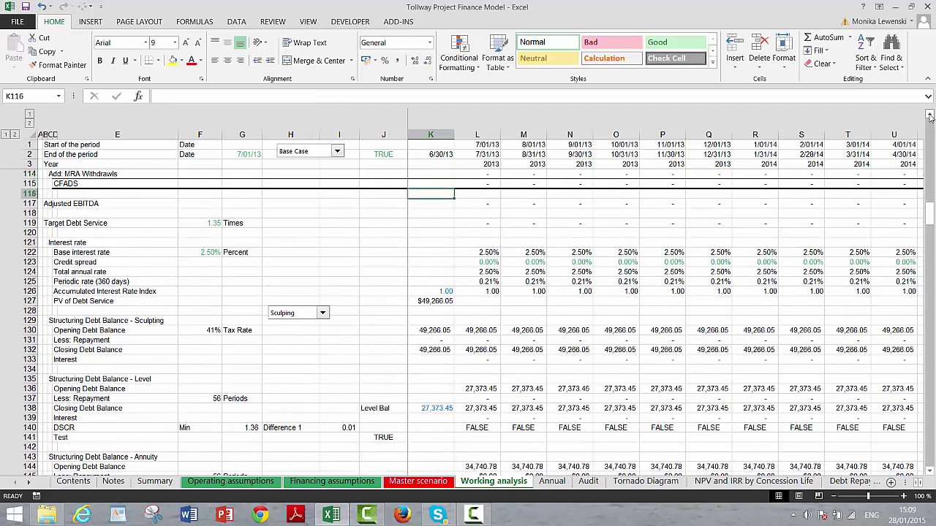
- Review the Target Debt Service and Interest rate rows again down to the PV of Debt Service in row 127
key(Down)
key(Down)
key(Down)
key(Down)
key(Down)
key(Down)
key(Down)
key(Down)
key(Down)
key(Down)
key(Down)
key(Up)
key(Up)
key(Up)
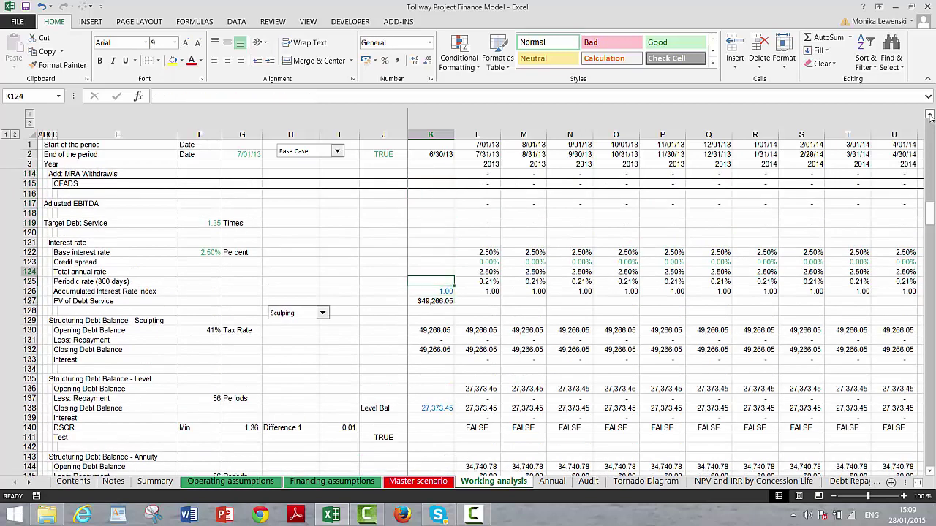
- Follow the Target Debt Service row (119) across the timeline from 2013 into the operating periods of the 2020s and examine its formula
key(Up)
key(Up)
key(Up)
key(Up)
key(Up)
key(Right)
key(Right)
key(Right)
key(Right)
key(Right)
key(Right)
key(Right)
key(Right)
key(Right)
key(Right)
key(Right)
key(Right)
key(Right)
key(Right)
key(Right)
key(Right)
key(Right)
key(Right)
key(Right)
key(Right)
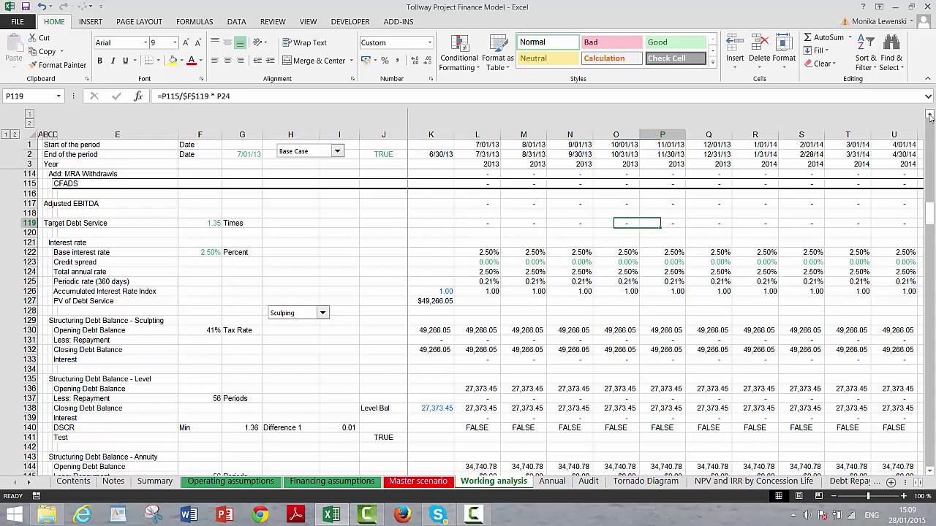
key(Right)
key(Right)
key(Right)
key(Right)
key(Right)
key(Right)
key(Right)
key(Right)
key(Right)
key(Right)
key(Right)
key(Right)
key(Right)
key(Right)
key(Right)
key(Right)
key(Right)
key(Right)
key(Right)
key(Right)
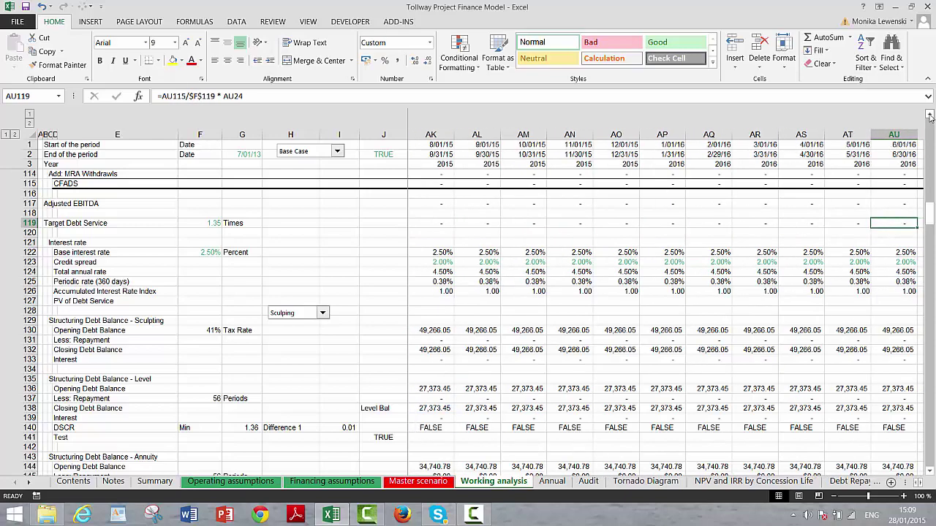
key(Right)
key(Right)
key(Right)
key(Right)
key(Right)
key(Right)
key(Right)
key(Right)
key(Right)
key(Right)
key(Right)
key(Right)
key(Right)
key(Right)
key(Right)
key(Right)
key(Right)
key(Right)
key(Right)
key(Right)
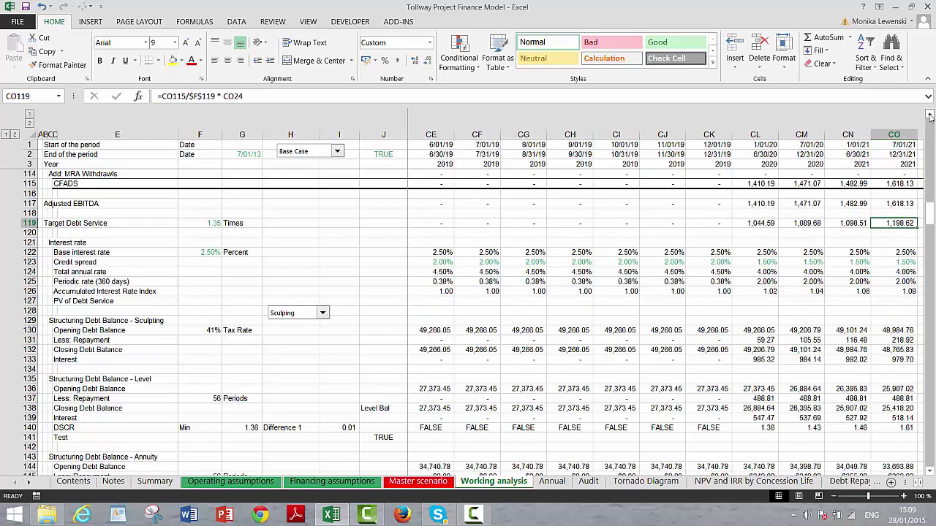
- Trace the Target Debt Service row back from the operating periods to the first 2013 periods, comparing it with CFADS and the interest rates
key(Left)
key(Left)
key(Left)
key(Left)
key(Left)
key(Left)
key(Left)
key(Left)
key(Left)
key(Left)
key(Left)
key(Left)
key(Left)
key(Left)
key(Left)
key(Left)
key(Left)
key(Left)
key(Left)
key(Left)
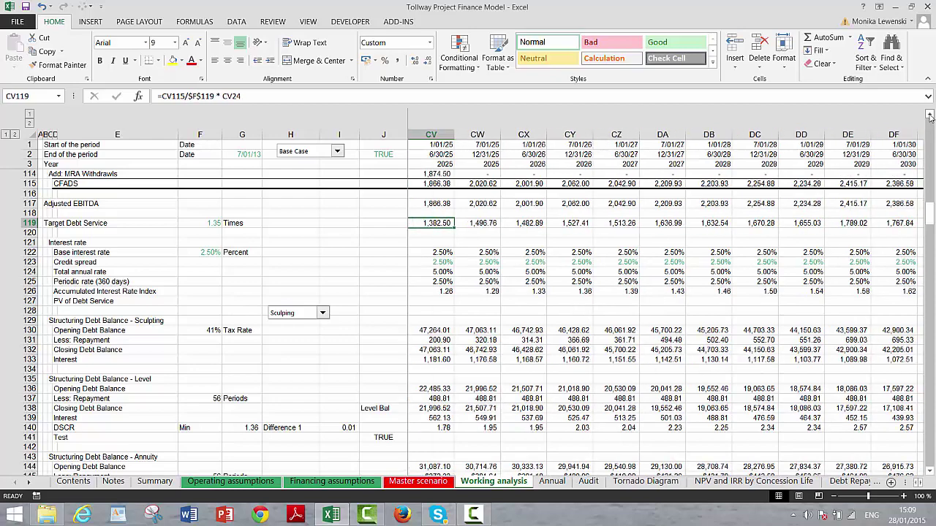
key(Left)
key(Left)
key(Left)
key(Left)
key(Left)
key(Left)
key(Left)
key(Left)
key(Left)
key(Left)
key(Left)
key(Left)
key(Left)
key(Left)
key(Left)
key(Left)
key(Left)
key(Left)
key(Left)
key(Left)
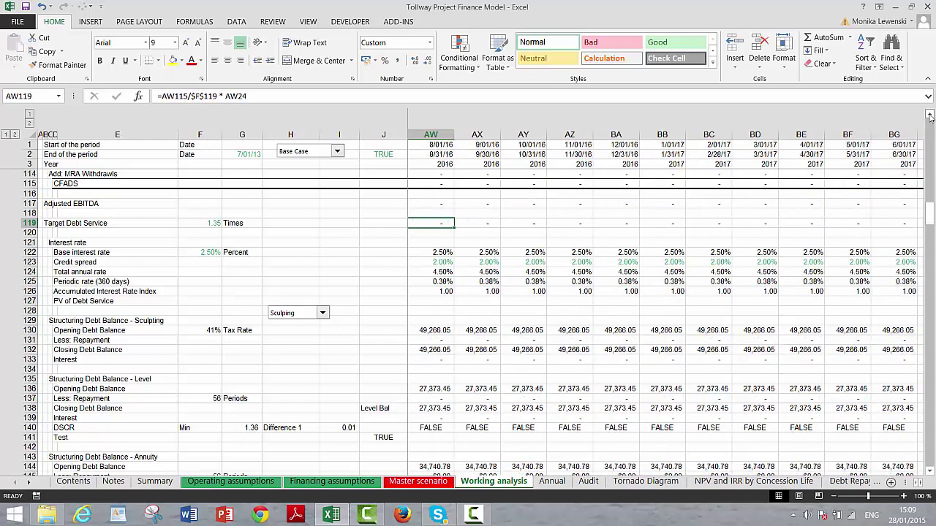
key(Left)
key(Left)
key(Left)
key(Left)
key(Left)
key(Left)
key(Left)
key(Left)
key(Left)
key(Left)
key(Left)
key(Left)
key(Left)
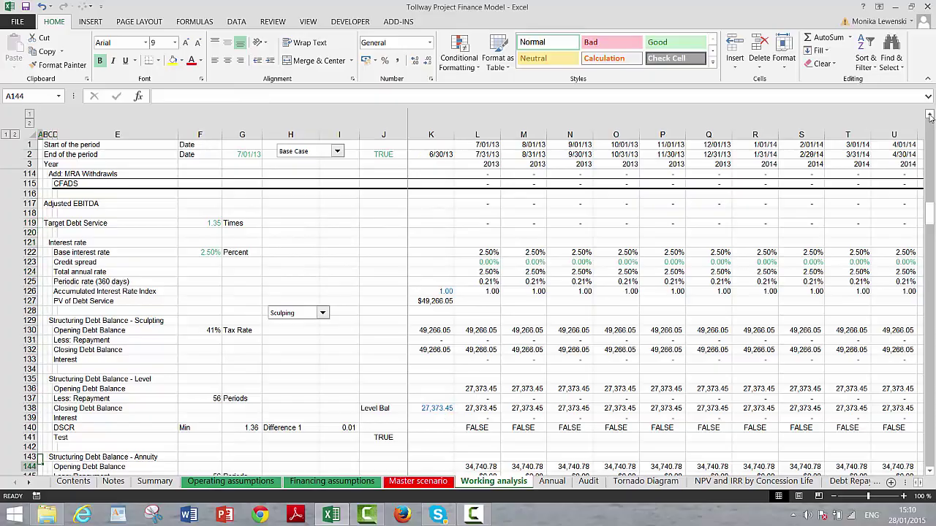
- Review the Level and Annuity debt structuring blocks down to the Debt size section in rows 150 to 153
key(Down)
key(Down)
key(Down)
key(Down)
key(Down)
key(Down)
key(Down)
key(Down)
key(Down)
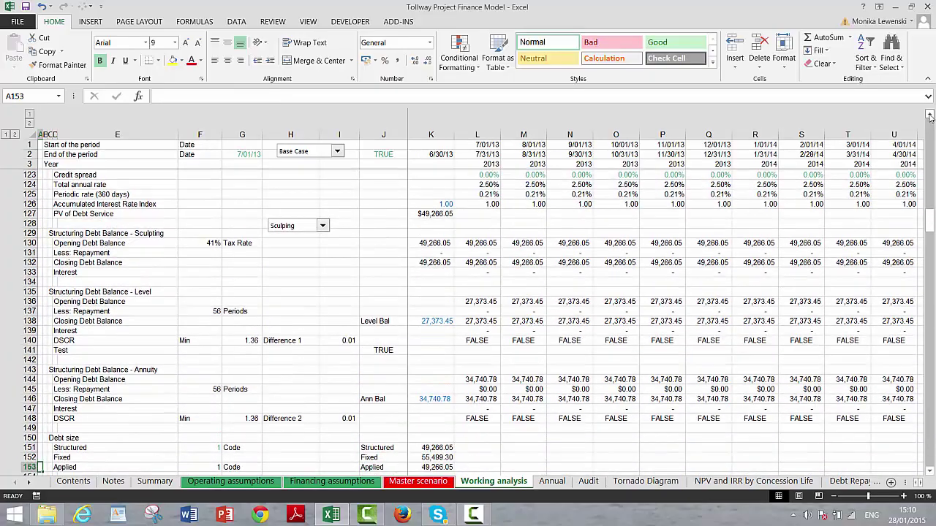
- Review the Debt Repayment Summary with its Debt Structuring selector, continuing to the first Refinancing rows, down to row 168
key(Down)
key(Down)
key(Down)
key(Down)
key(Down)
key(Down)
key(Down)
key(Down)
key(Down)
key(Down)
key(Down)
key(Down)
key(Down)
key(Down)
key(Down)
key(Down)
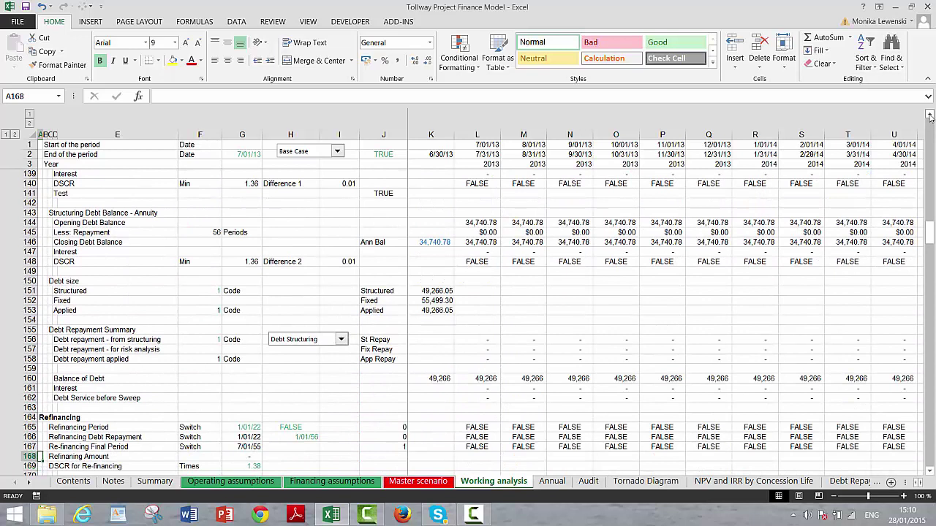
- Examine the formula of the Applied debt size in K153, comparing it with the Structured and Fixed amounts
key(Up)
key(Up)
key(Up)
key(Up)
key(Up)
key(Up)
key(Up)
key(Up)
key(Up)
key(Up)
key(Up)
key(Up)
key(Up)
key(Up)
key(Up)
key(Right)
key(Right)
key(Right)
key(Right)
key(Right)
key(Right)
key(Right)
key(Right)
key(Right)
key(Right)
key(Right)
key(Right)
key(Right)
key(Right)
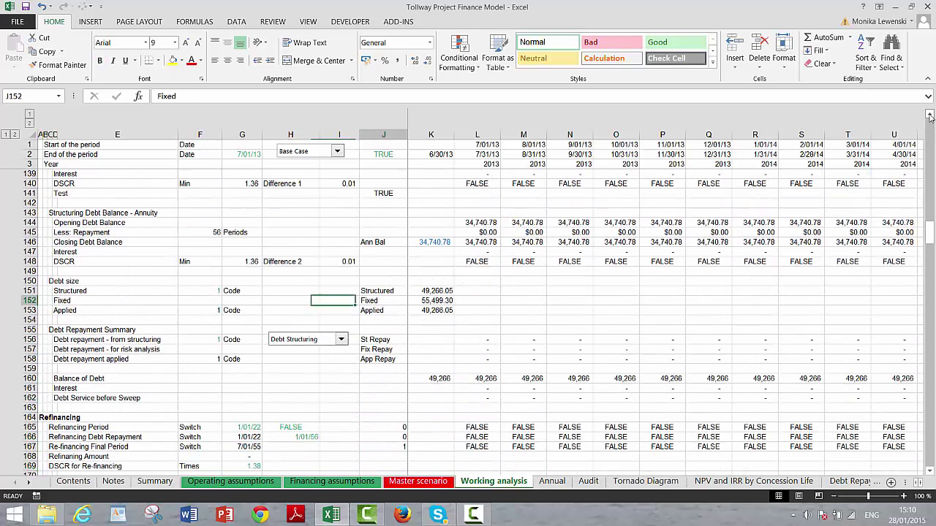
key(Left)
key(Left)
key(Left)
key(Left)
key(Down)
key(Down)
key(Down)
key(Down)
key(Down)
key(Down)
key(Down)
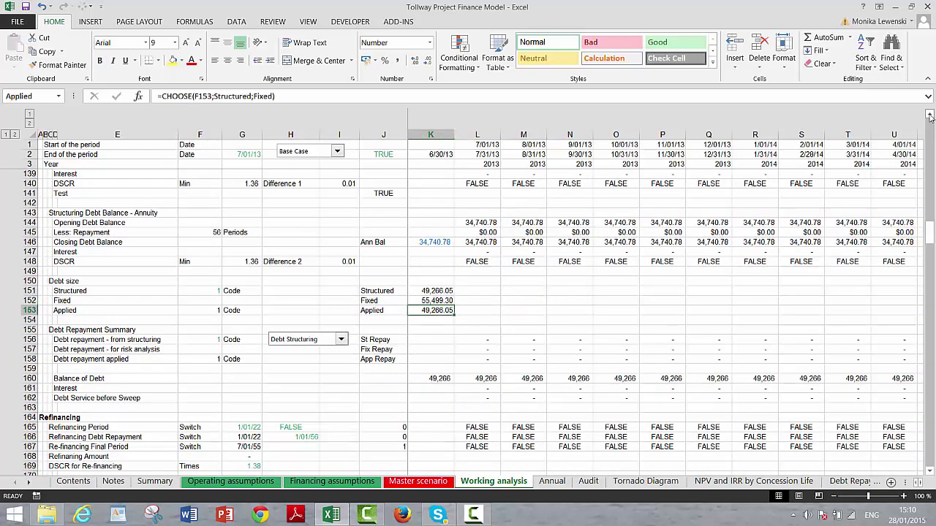
- Review the Refinancing section's size, amount and fee rows, continuing through Funding to the Debt Available for Funding block around row 202
key(Down)
key(Down)
key(Down)
key(Down)
key(Down)
key(Down)
key(Down)
key(Down)
key(Down)
key(Down)
key(Down)
key(Down)
key(Down)
key(Down)
key(Down)
key(Down)
key(Down)
key(Down)
key(Down)
key(Down)
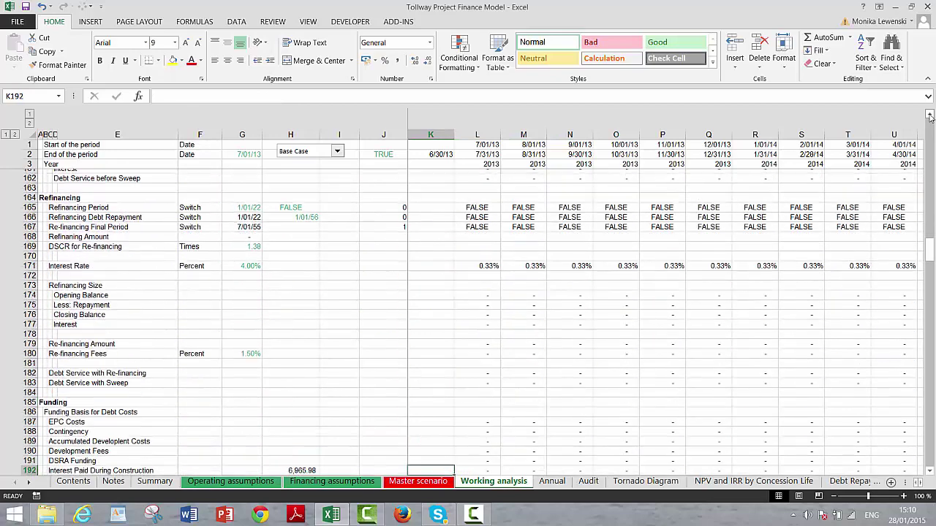
key(Down)
key(Down)
key(Down)
key(Down)
key(Down)
key(Down)
key(Down)
key(Down)
key(Down)
key(Down)
key(Down)
- Trace back from the Funding section through Refinancing and the Debt Repayment Summary to the Annuity debt balance in row 144
key(Up)
key(Up)
key(Up)
key(Up)
key(Up)
key(Up)
key(Up)
key(Up)
key(Up)
key(Up)
key(Up)
key(Up)
key(Up)
key(Up)
key(Up)
key(Up)
key(Up)
key(Up)
key(Up)
key(Up)
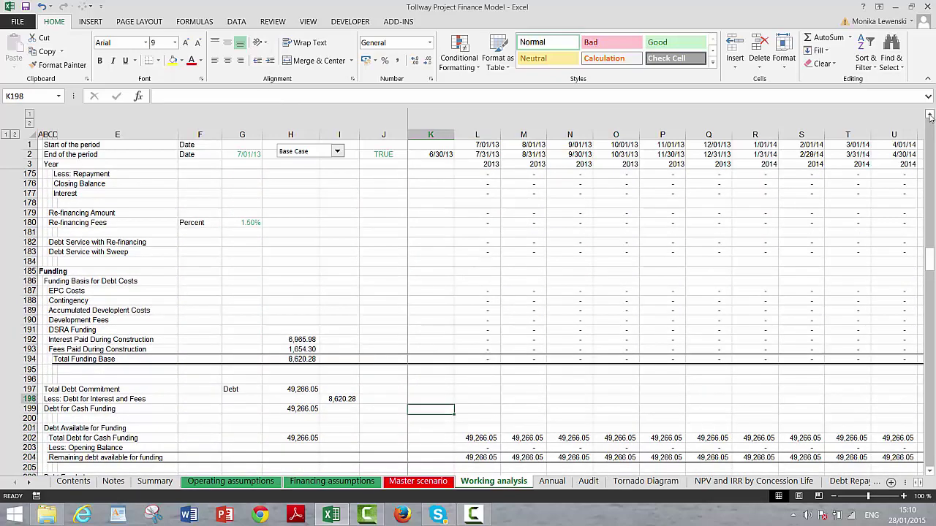
key(Up)
key(Up)
key(Up)
key(Up)
key(Up)
key(Up)
key(Up)
key(Up)
key(Up)
key(Up)
key(Up)
key(Up)
key(Up)
key(Up)
key(Up)
key(Up)
key(Up)
key(Up)
key(Up)
key(Up)
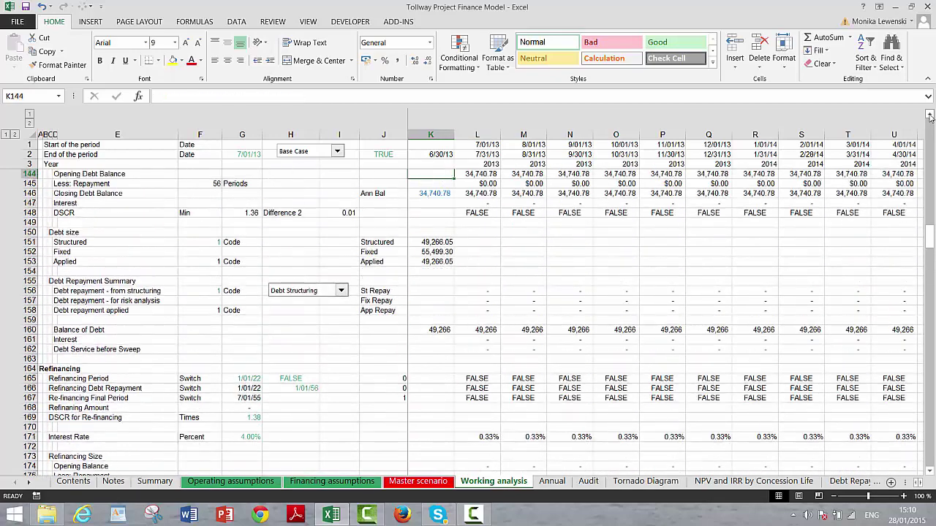
- Return to column A and review the debt structuring and interest rate blocks back up to the Debt sizing heading at row 105
key(Left)
key(Left)
key(Left)
key(Left)
key(Left)
key(Left)
key(Left)
key(Left)
key(Left)
key(Left)
key(Up)
key(Up)
key(Up)
key(Up)
key(Up)
key(Up)
key(Up)
key(Up)
key(Up)
key(Up)
key(Up)
key(Up)
key(Up)
key(Up)
key(Up)
key(Up)
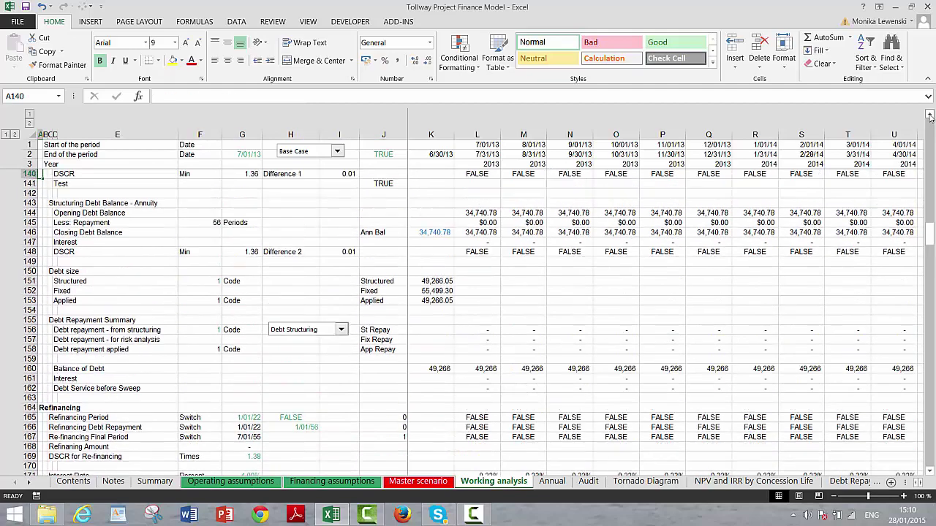
key(Up)
key(Up)
key(Up)
key(Up)
key(Up)
key(Up)
key(Up)
key(Up)
key(Up)
key(Up)
key(Up)
key(Up)
key(Up)
key(Up)
key(Up)
key(Up)
key(Up)
key(Up)
key(Up)
key(Up)
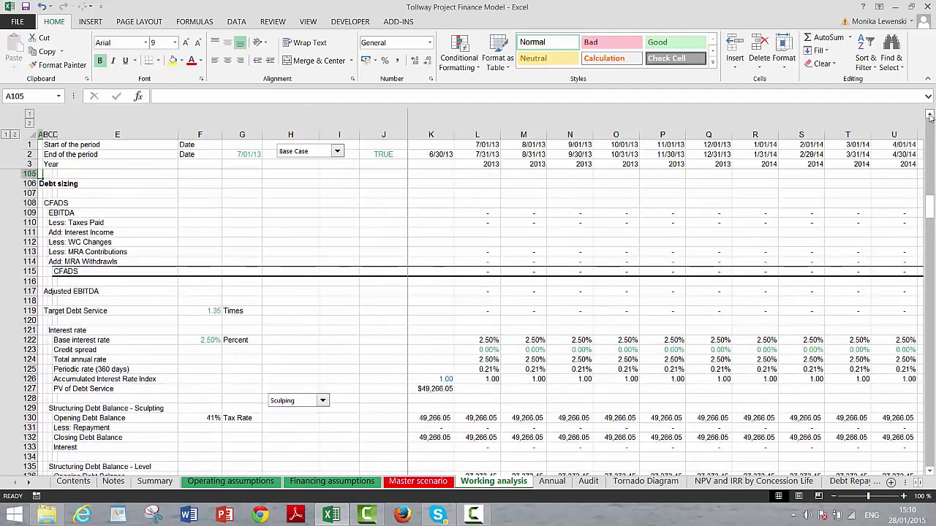
- Review the Debt sizing section from CFADS through interest rates and the sculpted and level debt balances to the Test row 141
key(Down)
key(Down)
key(Down)
key(Down)
key(Down)
key(Down)
key(Down)
key(Down)
key(Down)
key(Down)
key(Down)
key(Down)
key(Down)
key(Down)
key(Down)
key(Down)
key(Down)
key(Down)
key(Down)
key(Down)
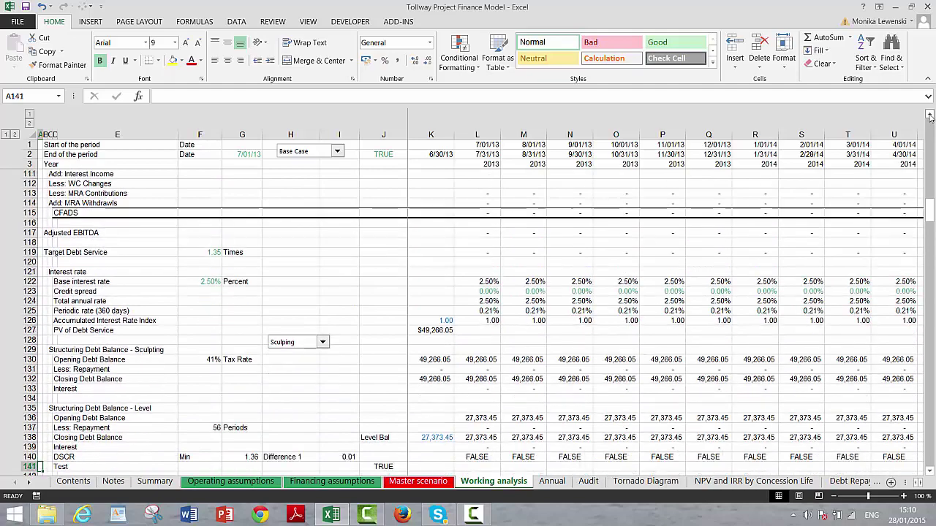
- Move on through the Refinancing and Funding sections to the Closing debt balance of the Debt Funded block in row 209
key(Down)
key(Down)
key(Down)
key(Down)
key(Down)
key(Down)
key(Down)
key(Down)
key(Down)
key(Down)
key(Down)
key(Down)
key(Down)
key(Down)
key(Down)
key(Down)
key(Down)
key(Down)
key(Down)
key(Down)
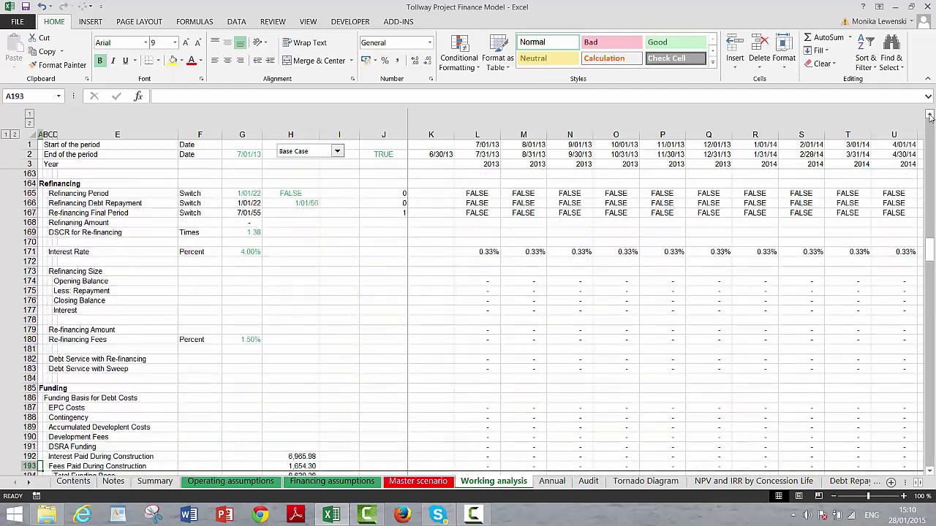
key(Down)
key(Down)
key(Down)
key(Down)
key(Down)
key(Down)
key(Down)
key(Down)
key(Down)
key(Down)
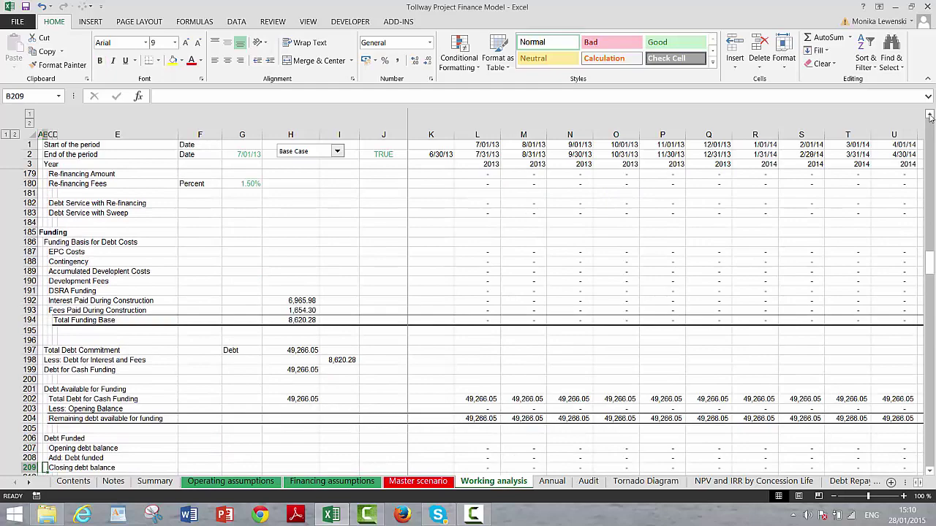
- Follow the Closing debt balance in row 209 across the monthly periods to column AJ, where construction funding is drawn in 2015
key(Right)
key(Right)
key(Right)
key(Right)
key(Right)
key(Right)
key(Right)
key(Right)
key(Right)
key(Right)
key(Right)
key(Right)
key(Right)
key(Right)
key(Right)
key(Right)
key(Right)
key(Right)
key(Right)
key(Right)
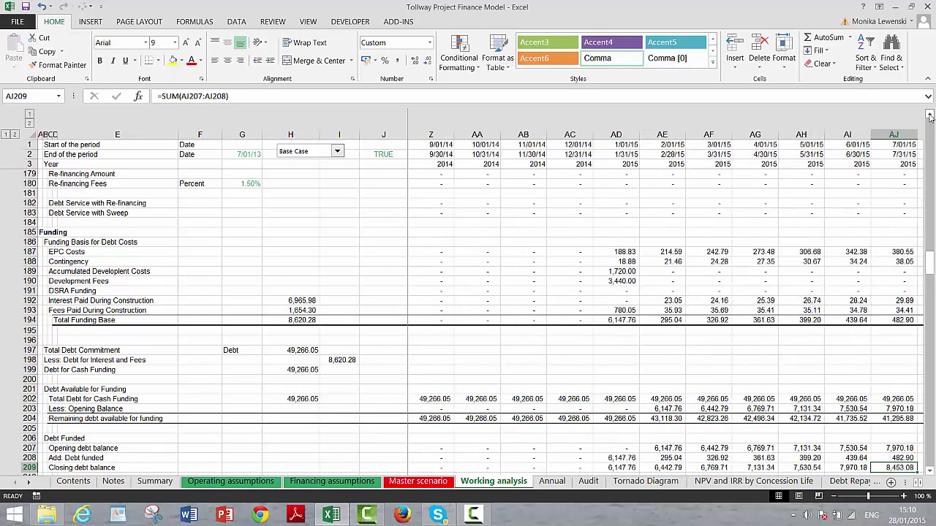
- Examine the Debt Funded opening balance in row 207 across the periods from column AJ to column AX
key(Up)
key(Up)
key(Right)
key(Right)
key(Right)
key(Right)
key(Right)
key(Right)
key(Right)
key(Right)
key(Right)
key(Right)
key(Right)
key(Right)
key(Right)
key(Right)
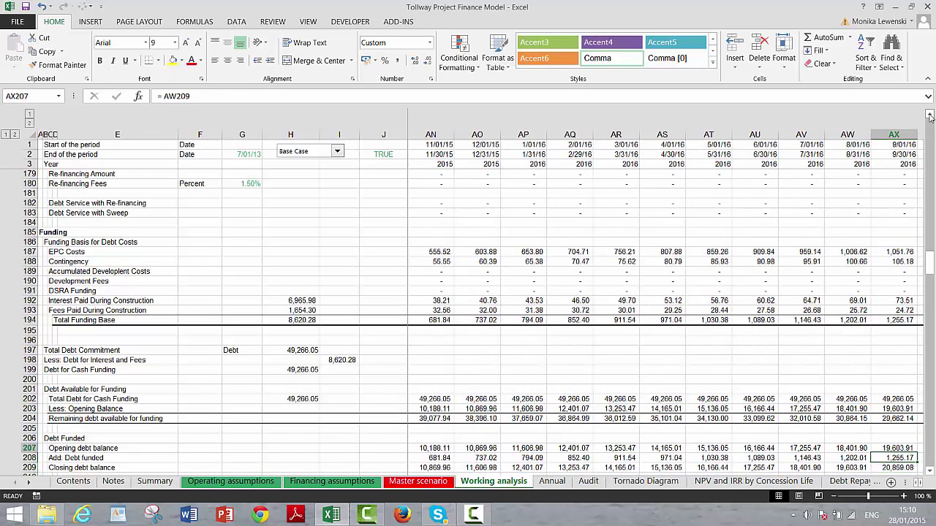
- Go back up to the EPC Costs row 187 of the Funding Basis for Debt Costs and trace it back to column AN
key(Up)
key(Up)
key(Up)
key(Up)
key(Up)
key(Up)
key(Up)
key(Up)
key(Up)
key(Up)
key(Up)
key(Up)
key(Up)
key(Up)
key(Up)
key(Up)
key(Up)
key(Up)
key(Up)
key(Up)
key(Left)
key(Left)
key(Left)
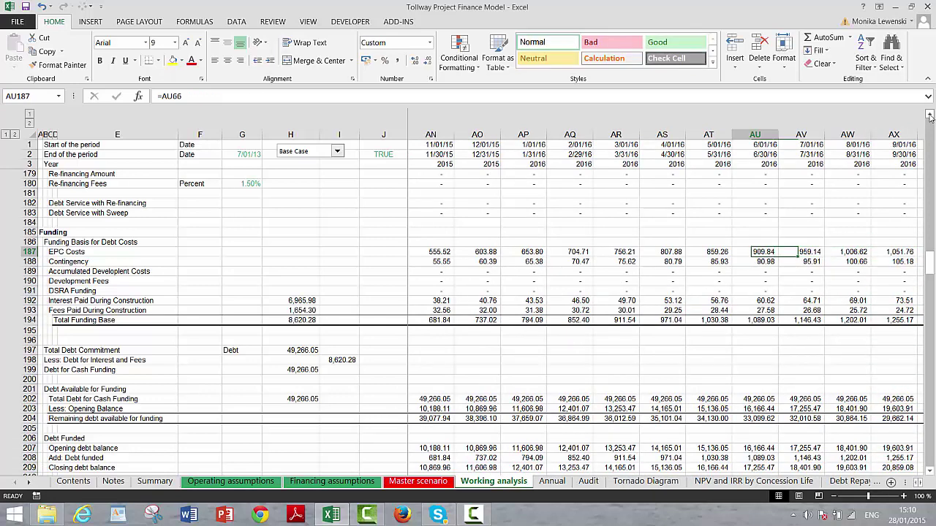
key(Left)
key(Left)
key(Left)
key(Left)
key(Left)
key(Left)
key(Left)
- Inspect the column AN formulas of the funding basis rows between Accumulated Development Costs and Total Funding Base
key(Down)
key(Down)
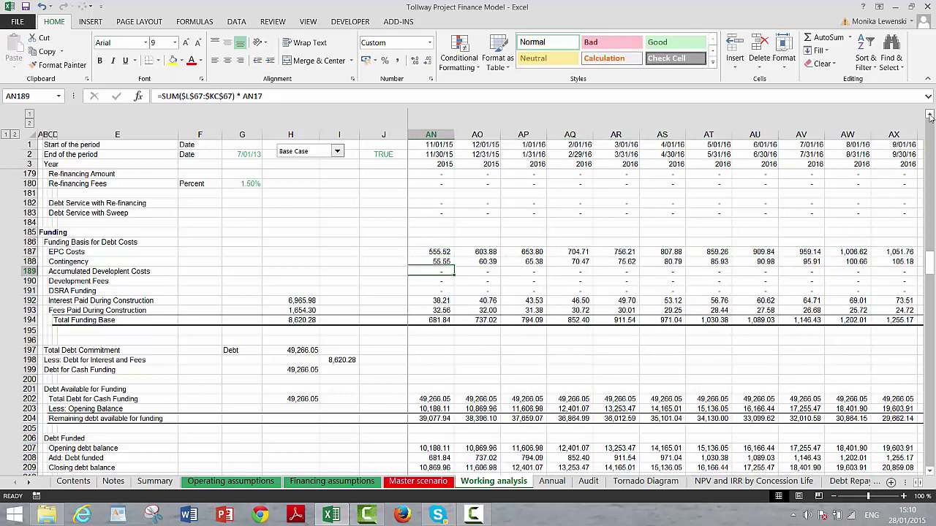
key(Down)
key(Down)
key(Down)
key(Down)
key(Down)
key(Up)
key(Up)
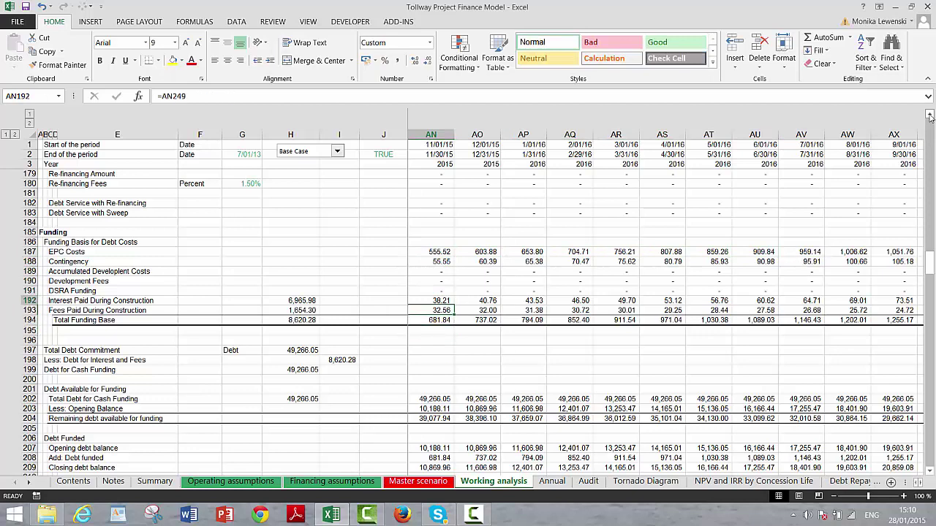
key(Up)
key(Up)
key(Up)
key(Down)
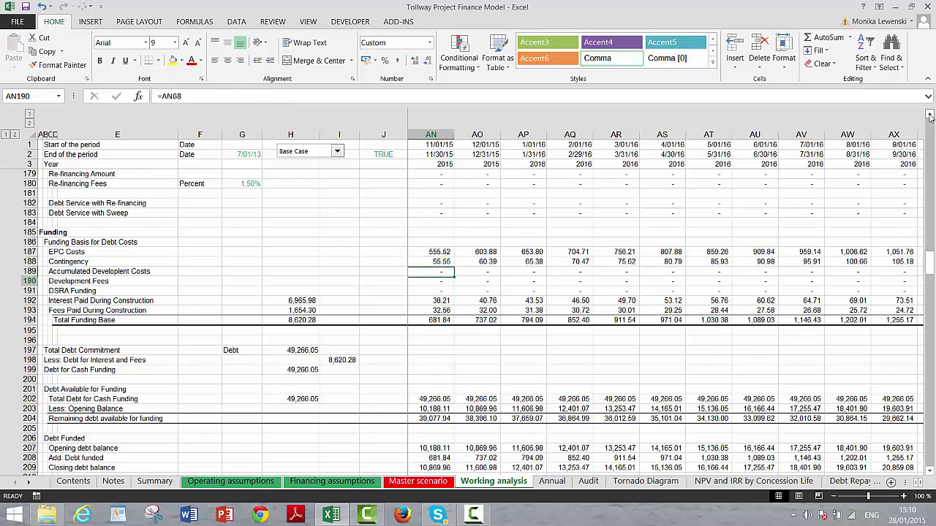
- Review column AN down through Debt Available for Funding and Debt Funded to EPC Costs under Sources and uses in row 215
key(Down)
key(Down)
key(Down)
key(Down)
key(Down)
key(Down)
key(Down)
key(Down)
key(Down)
key(Down)
key(Down)
key(Down)
key(Down)
key(Down)
key(Down)
key(Down)
key(Down)
key(Down)
key(Down)
key(Down)
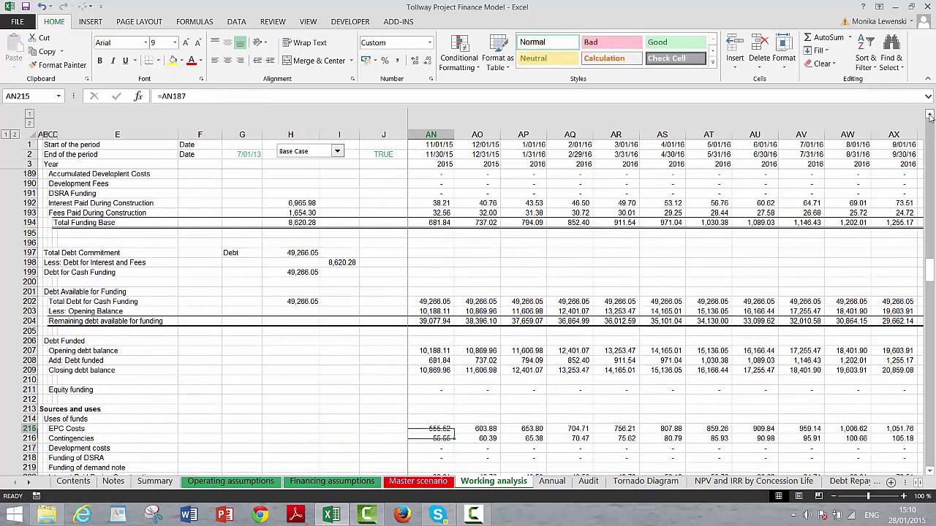
- Go back up column AN from EPC Costs in row 215 to the remaining debt available for funding in row 204
key(Up)
key(Up)
key(Up)
key(Up)
key(Up)
key(Up)
key(Up)
key(Up)
key(Up)
key(Up)
key(Up)
key(Up)
key(Up)
key(Down)
key(Down)
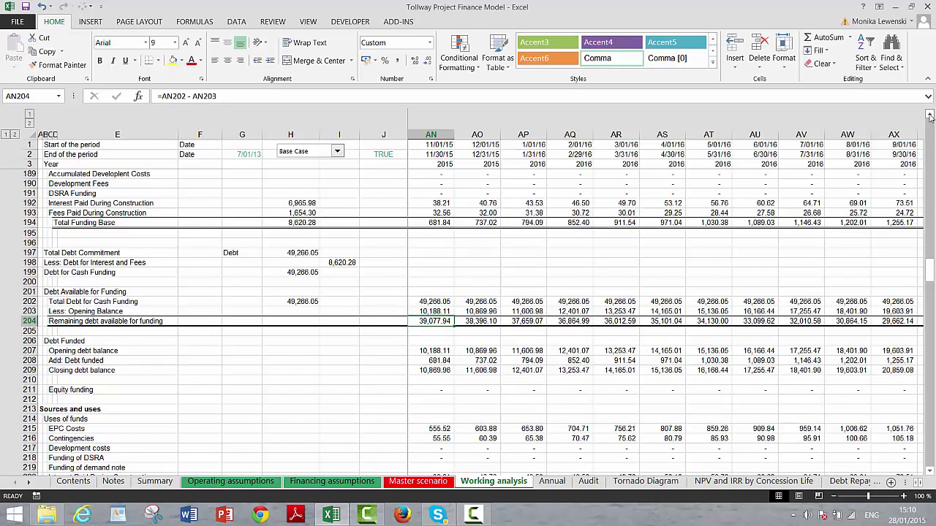
- Review column AN from Debt Available for Funding down through Debt Funded and Equity funding to the Uses of funds heading in row 214
key(Up)
key(Up)
key(Up)
key(Down)
key(Down)
key(Down)
key(Down)
key(Down)
key(Down)
key(Down)
key(Down)
key(Down)
key(Down)
key(Down)
key(Down)
key(Down)
key(Down)
key(Down)
key(Down)
key(Down)
key(Down)
key(Down)
key(Down)
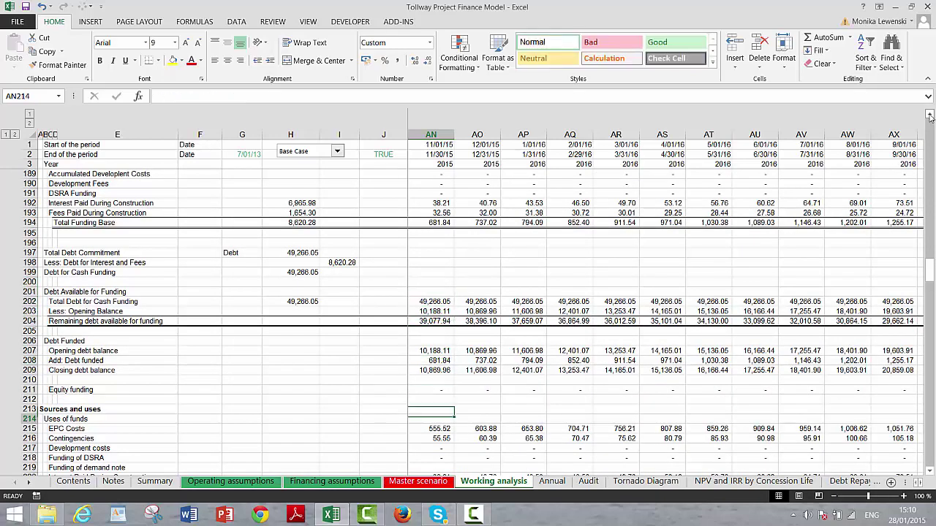
- Inspect the uses and sources of funds in column AN down to the re-financing Sources of Funds in row 231
key(Up)
key(Up)
key(Up)
key(Up)
key(Up)
key(Up)
key(Up)
key(Up)
key(Up)
key(Up)
key(Up)
key(Up)
key(Up)
key(Up)
key(Up)
key(Up)
key(Up)
key(Up)
key(Up)
key(Up)
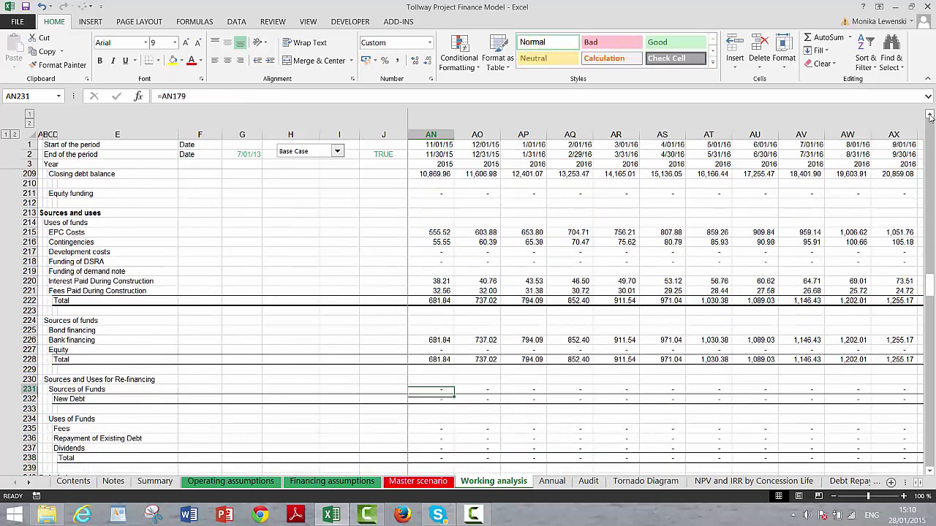
- Recheck column AN around the Sources of funds total and the start of Sources and Uses for Re-financing, ending at row 229
key(Down)
key(Down)
key(Down)
key(Down)
key(Down)
key(Down)
key(Down)
key(Down)
key(Down)
key(Down)
key(Down)
key(Down)
key(Down)
key(Down)
key(Down)
key(Down)
key(Down)
key(Down)
key(Down)
key(Down)
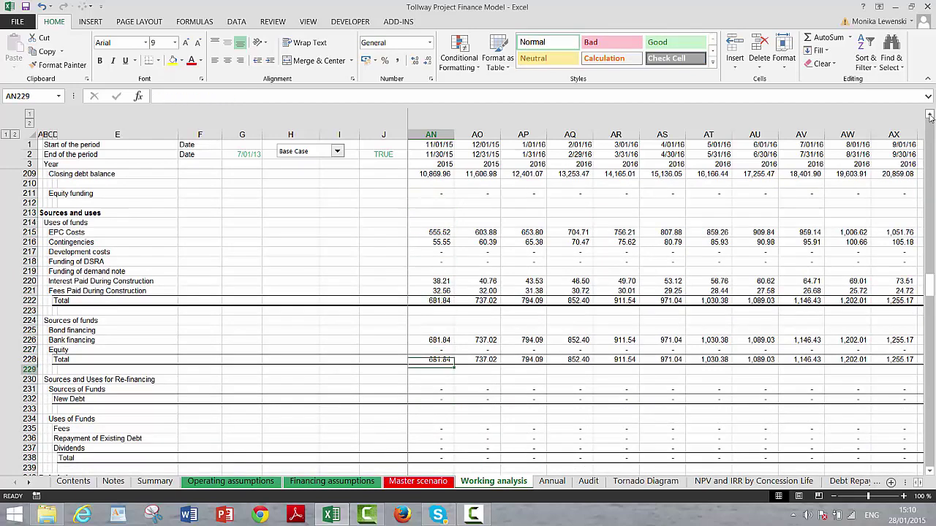
- Examine the Sources and Uses for Re-financing rows in column AN down to the Construction debt heading in row 241
key(Down)
key(Down)
key(Down)
key(Down)
key(Down)
key(Down)
key(Down)
key(Down)
key(Down)
key(Down)
key(Down)
key(Down)
key(Down)
key(Down)
key(Down)
key(Down)
key(Down)
key(Down)
key(Down)
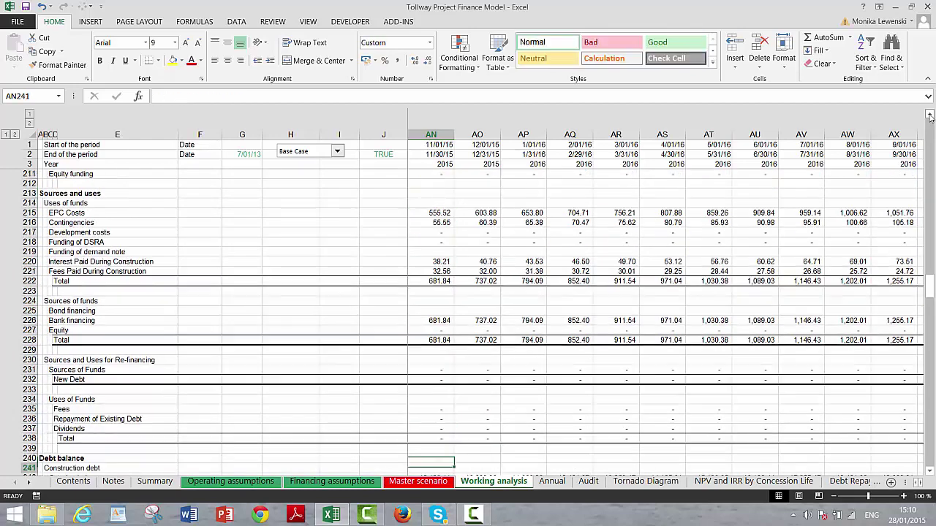
- Review the construction debt balance, interest, up-front fees and commitment fees in column AN down to row 263
key(Down)
key(Down)
key(Down)
key(Down)
key(Down)
key(Down)
key(Down)
key(Down)
key(Down)
key(Down)
key(Down)
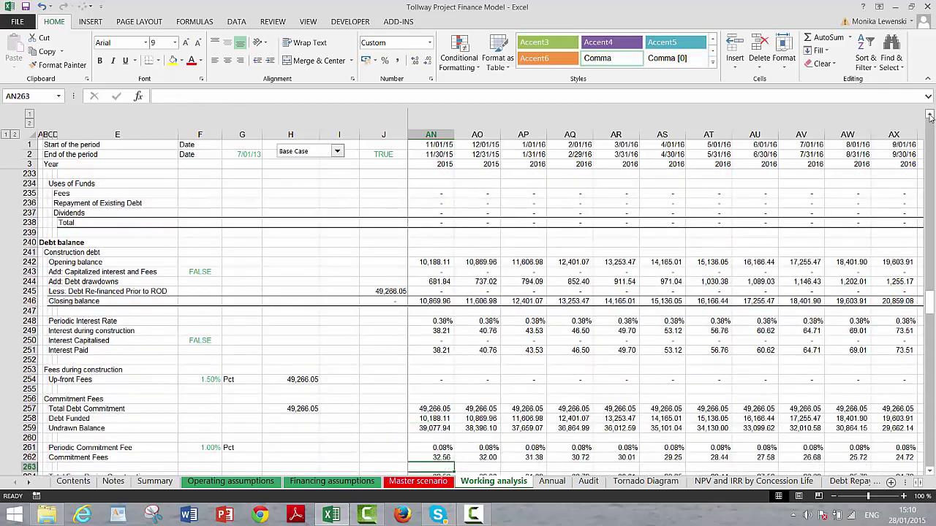
- Return to the Capitalized interest and Fees row 243 under Construction debt and inspect its formula in column AM
key(Up)
key(Up)
key(Up)
key(Up)
key(Up)
key(Up)
key(Up)
key(Up)
key(Up)
key(Up)
key(Up)
key(Up)
key(Up)
key(Up)
key(Up)
key(Up)
key(Up)
key(Up)
key(Up)
key(Up)
key(Up)
key(Left)
key(Left)
key(Left)
key(Left)
key(Left)
key(Left)
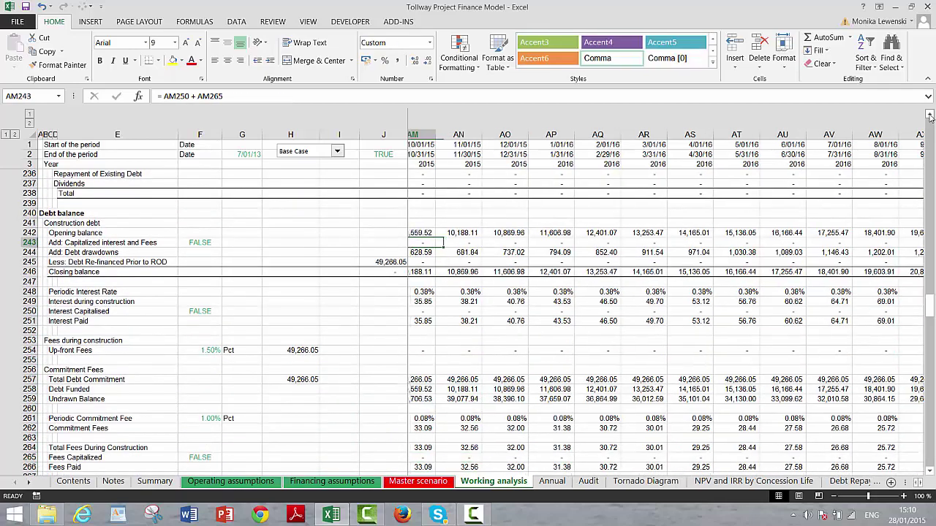
- Trace the Capitalized interest and Fees row back through column AC, then go to the start of the Debt Re-financed Prior to ROD row 245
key(Left)
key(Left)
key(Left)
key(Left)
key(Left)
key(Left)
key(Left)
key(Left)
key(Left)
key(Left)
key(Left)
key(Left)
key(Left)
key(Left)
key(Left)
key(Left)
key(Left)
key(Left)
key(Left)
key(Left)
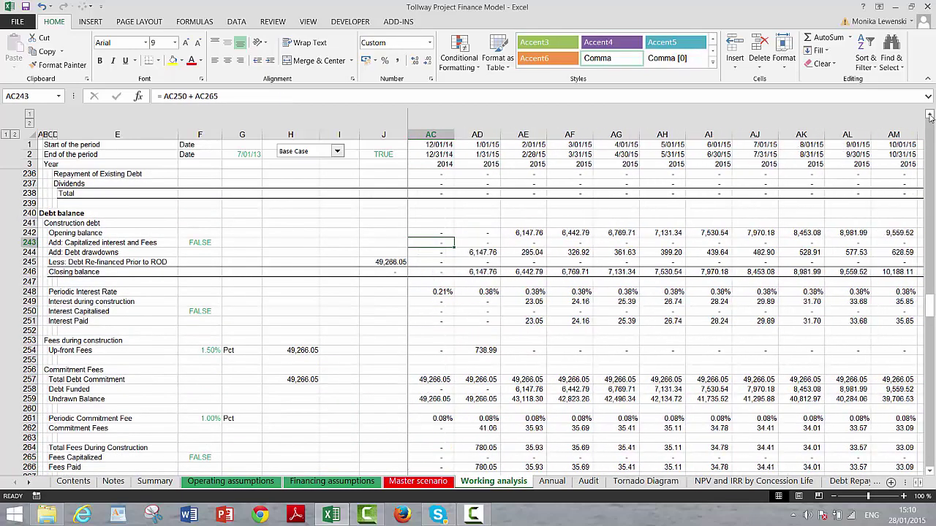
key(Down)
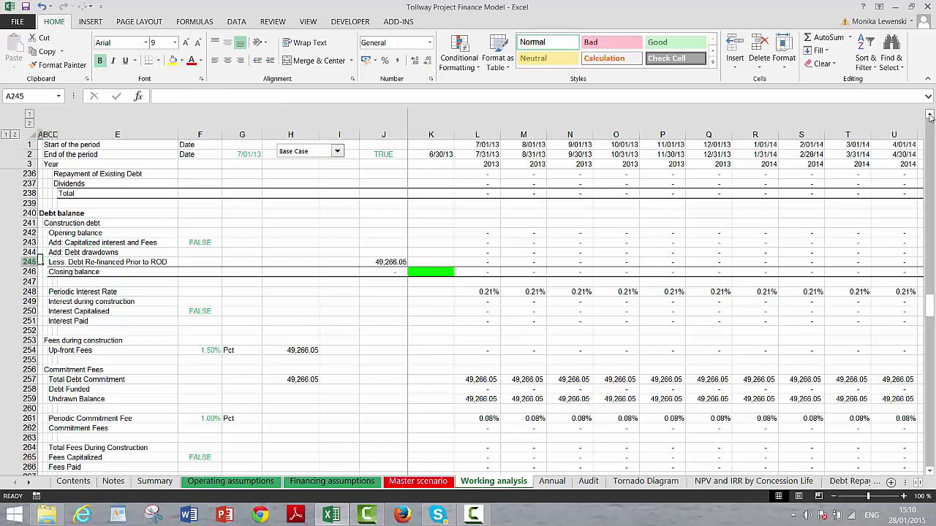
- Review column A's row labels from Debt Re-financed Prior to ROD down through the fees and Permanent Debt to row 278
key(Down)
key(Down)
key(Down)
key(Down)
key(Down)
key(Down)
key(Down)
key(Down)
key(Down)
key(Down)
key(Down)
key(Down)
key(Down)
key(Down)
key(Down)
key(Down)
key(Down)
key(Down)
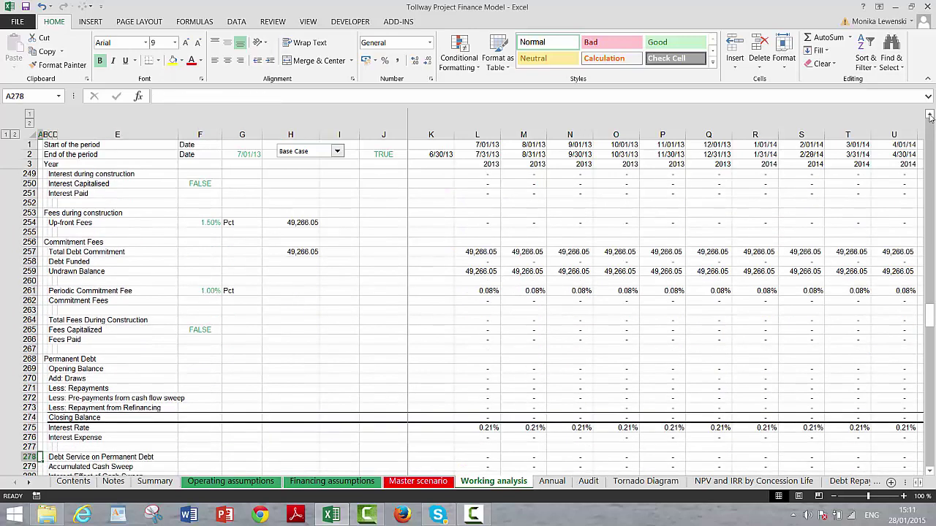
- Go back up through the permanent debt, commitment fees and construction debt rows to the Debt balance heading in row 240
key(Up)
key(Up)
key(Up)
key(Up)
key(Up)
key(Up)
key(Up)
key(Up)
key(Up)
key(Up)
key(Up)
key(Up)
key(Up)
key(Up)
key(Up)
key(Up)
key(Up)
key(Up)
key(Up)
key(Up)
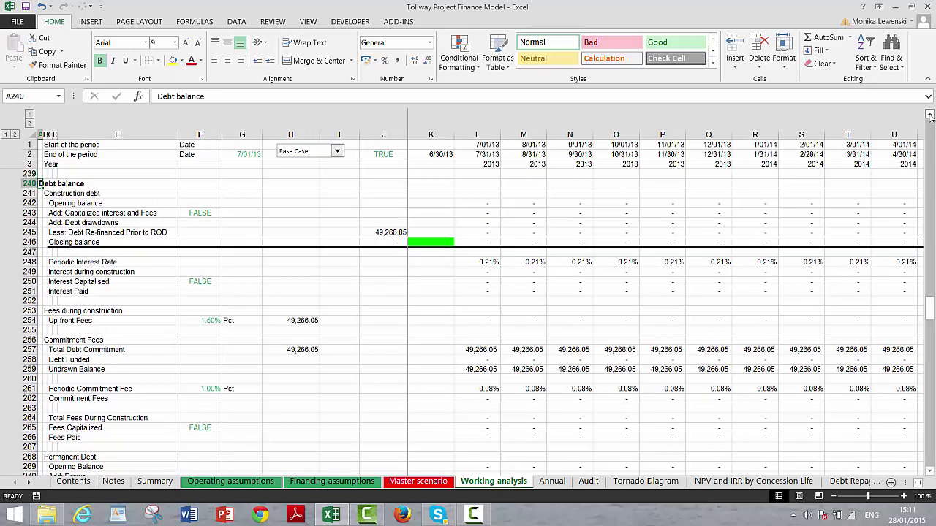
- Examine the Debt balance section again from row 240 down to the Permanent Debt Interest Rate in row 275
key(Down)
key(Down)
key(Down)
key(Down)
key(Down)
key(Down)
key(Down)
key(Down)
key(Down)
key(Down)
key(Down)
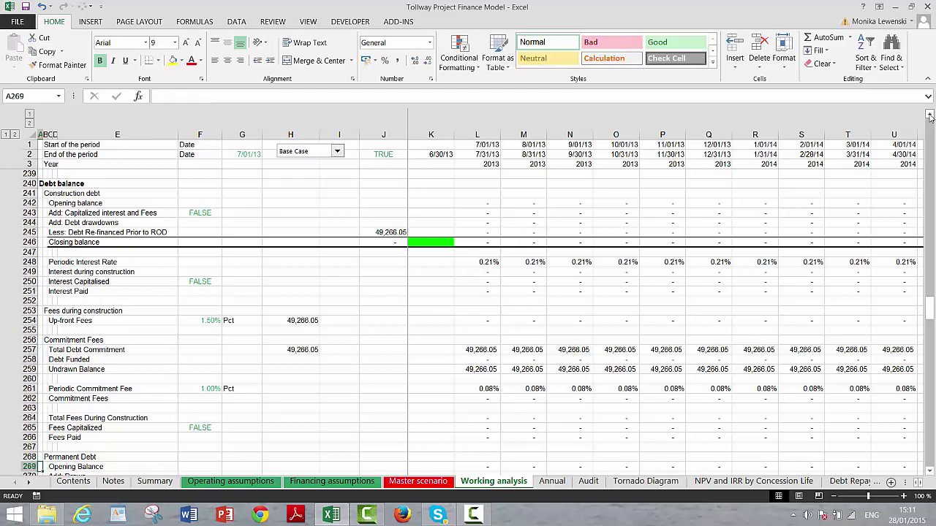
key(Down)
key(Down)
key(Down)
key(Down)
key(Down)
key(Down)
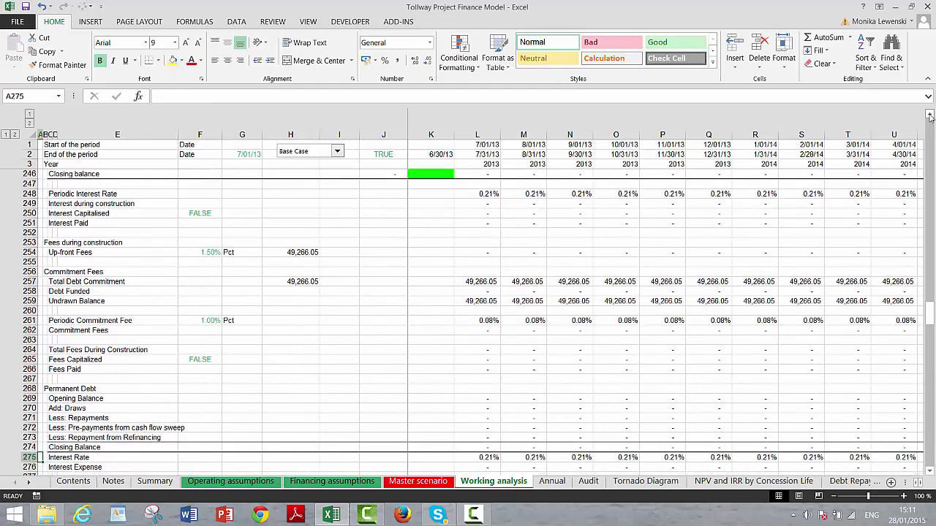
- Return up past the Permanent Debt and Construction debt blocks to the re-financing uses Total in row 238
key(Up)
key(Up)
key(Up)
key(Up)
key(Up)
key(Up)
key(Up)
key(Up)
key(Up)
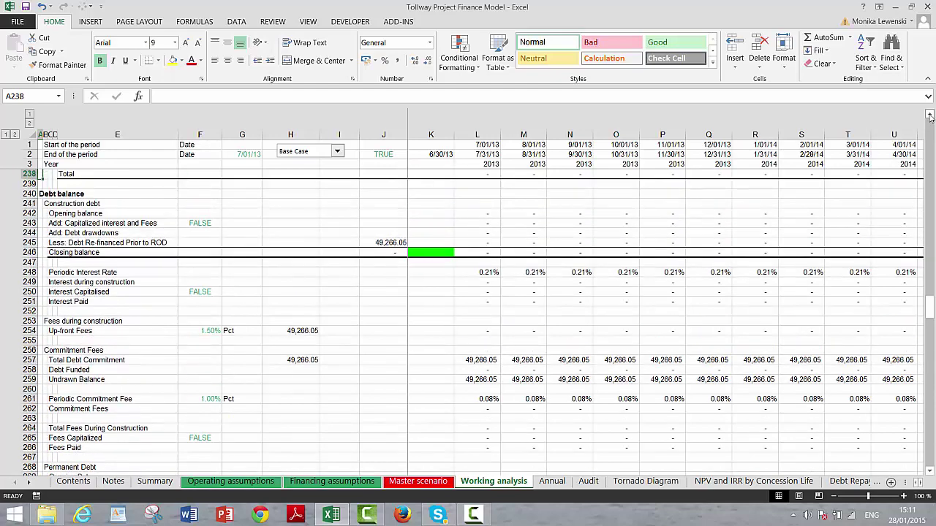
- Look back over the re-financing and Sources and uses rows up to the Opening debt balance in row 207
key(Up)
key(Up)
key(Up)
key(Up)
key(Up)
key(Up)
key(Up)
key(Up)
key(Up)
key(Up)
key(Up)
key(Up)
key(Up)
key(Up)
key(Up)
key(Up)
key(Up)
key(Up)
key(Up)
key(Up)
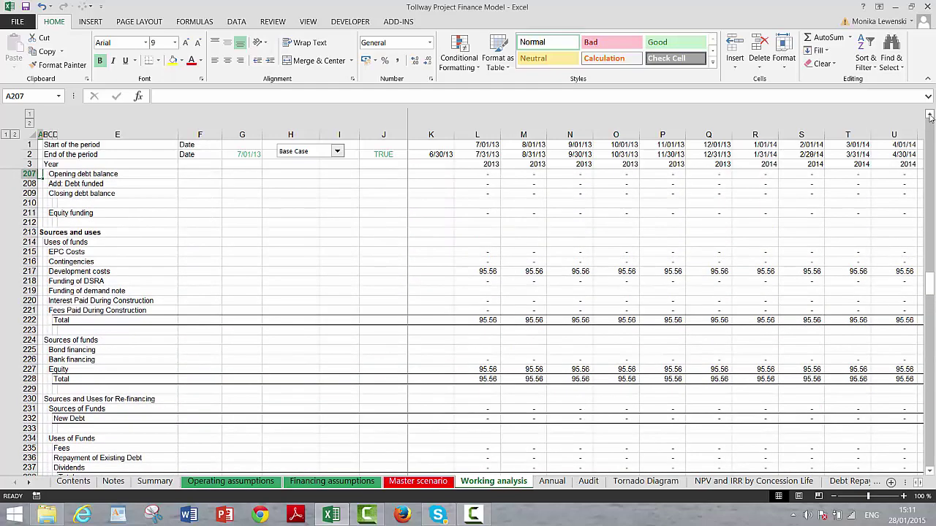
- Review the Funding section upward, including debt available and the funding basis, as far as the refinancing Closing Balance in row 176
key(Up)
key(Up)
key(Up)
key(Up)
key(Up)
key(Up)
key(Up)
key(Up)
key(Up)
key(Up)
key(Up)
key(Up)
key(Up)
key(Up)
key(Up)
key(Up)
key(Up)
key(Up)
key(Up)
key(Up)
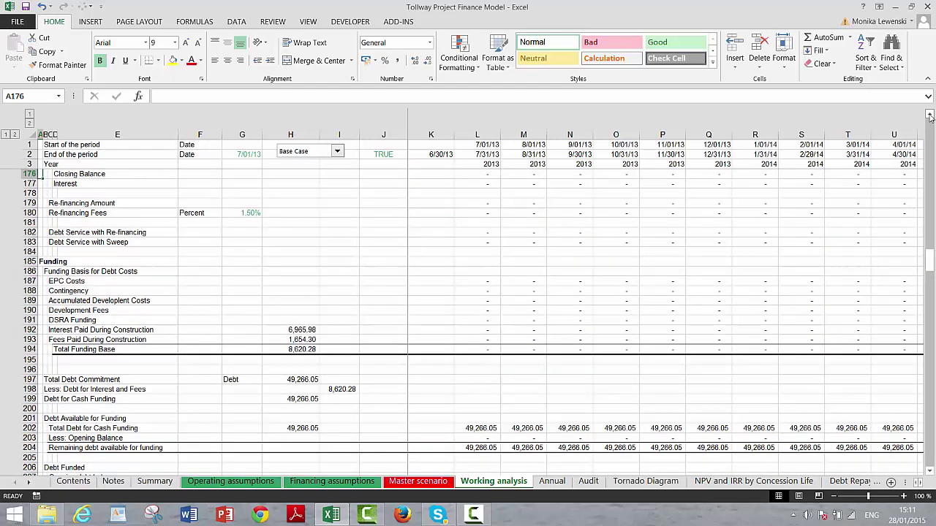
- Examine the Refinancing, Debt Repayment Summary and Debt size blocks upward to the annuity Repayment in row 145
key(Up)
key(Up)
key(Up)
key(Up)
key(Up)
key(Up)
key(Up)
key(Up)
key(Up)
key(Up)
key(Up)
key(Up)
key(Up)
key(Up)
key(Up)
key(Up)
key(Up)
key(Up)
key(Up)
key(Up)
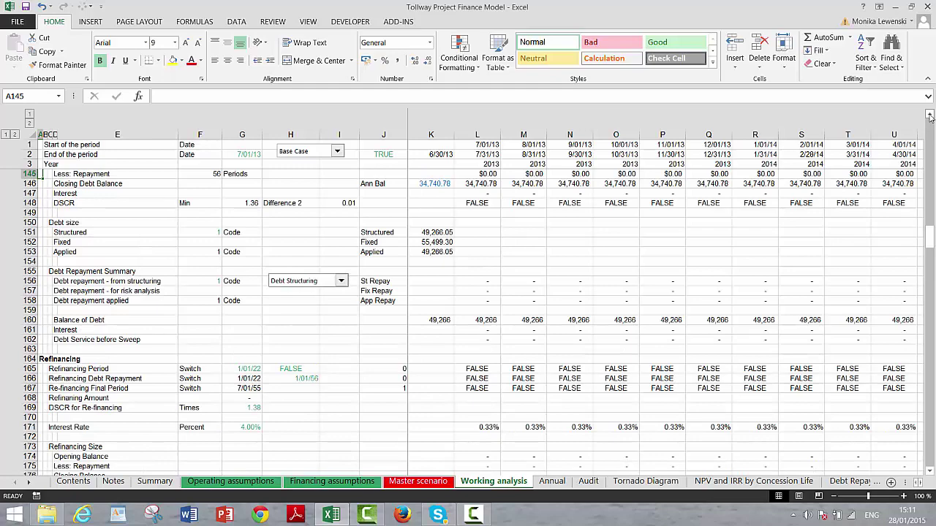
- Review the annuity, level and sculpting debt structuring blocks and the interest rate rows up to Adjusted EBITDA in row 117
key(Up)
key(Up)
key(Up)
key(Up)
key(Up)
key(Up)
key(Up)
key(Up)
key(Up)
key(Up)
key(Up)
key(Up)
key(Up)
key(Up)
key(Up)
key(Up)
key(Up)
key(Up)
key(Up)
key(Up)
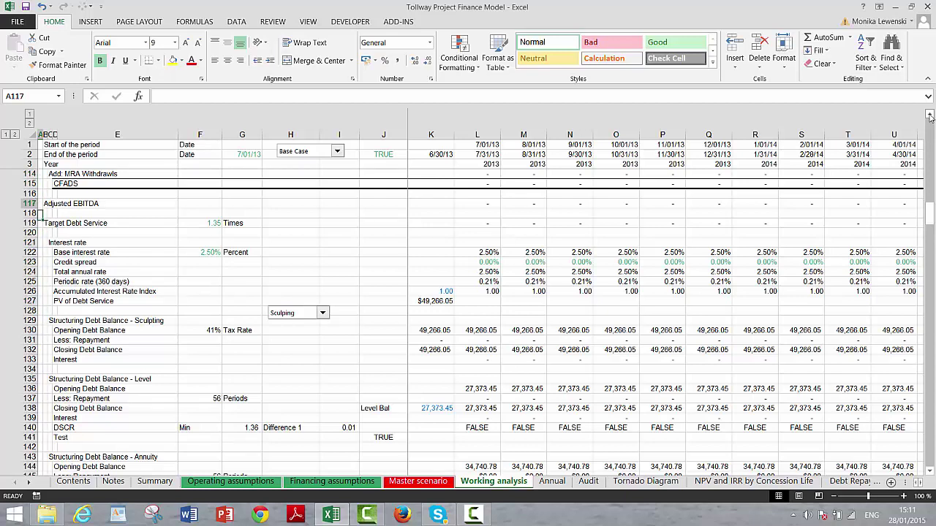
- Review the CFADS build-up and the depreciation and EBIT rows upward to the Annual depreciation rate in row 97
key(Up)
key(Up)
key(Up)
key(Up)
key(Up)
key(Up)
key(Up)
key(Up)
key(Up)
key(Up)
key(Up)
key(Up)
key(Up)
key(Up)
key(Up)
key(Up)
key(Up)
key(Up)
key(Up)
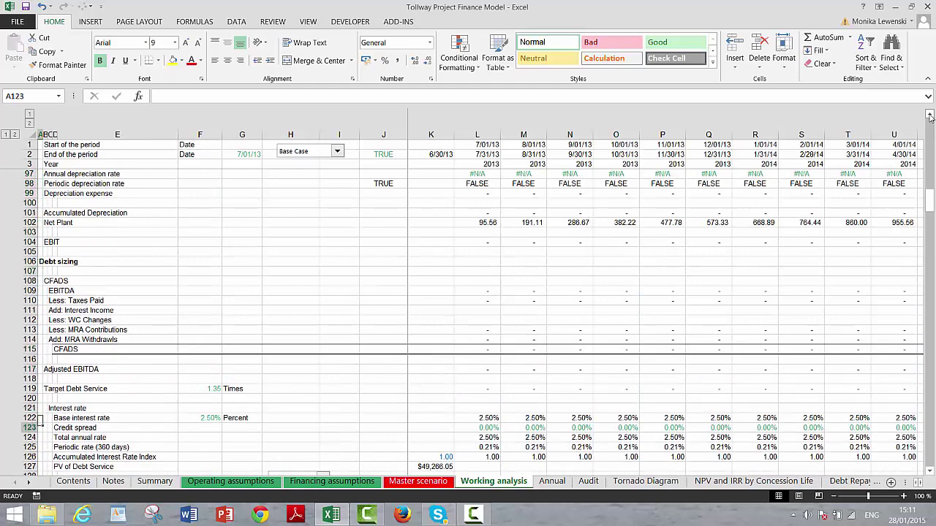
- Look back down through the Debt sizing and interest rate rows to the Structuring Debt Balance - Level heading in row 135
key(Down)
key(Down)
key(Down)
key(Down)
key(Down)
key(Down)
key(Down)
key(Down)
key(Down)
key(Down)
key(Down)
key(Down)
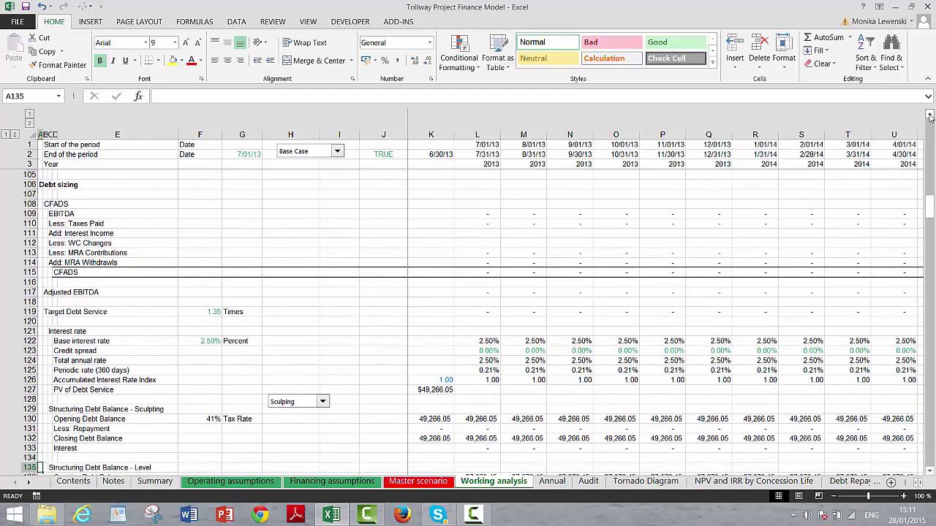
- Inspect the repay formula of the sculpting Less: Repayment row 131 in the first period columns, K to P
key(Up)
key(Up)
key(Right)
key(Right)
key(Right)
key(Right)
key(Right)
key(Right)
key(Right)
key(Right)
key(Right)
key(Right)
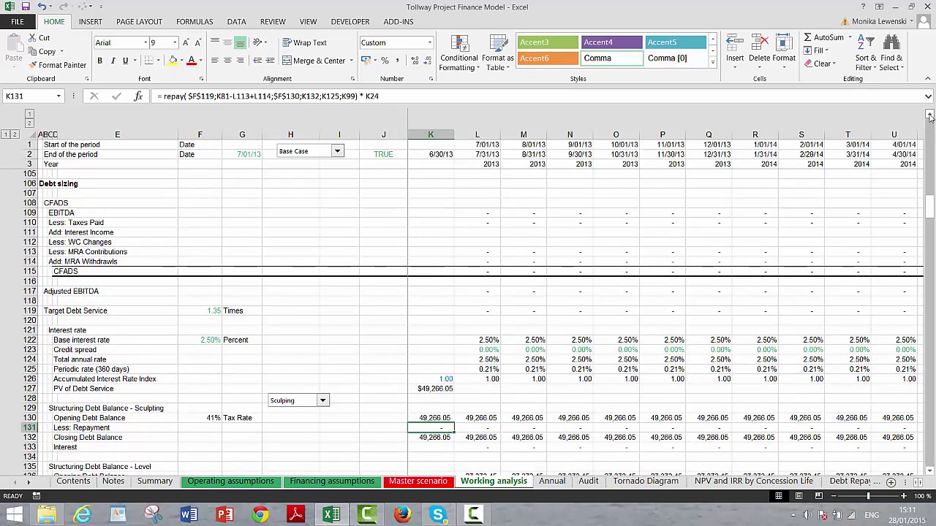
key(Right)
key(Right)
key(Right)
key(Right)
key(Right)
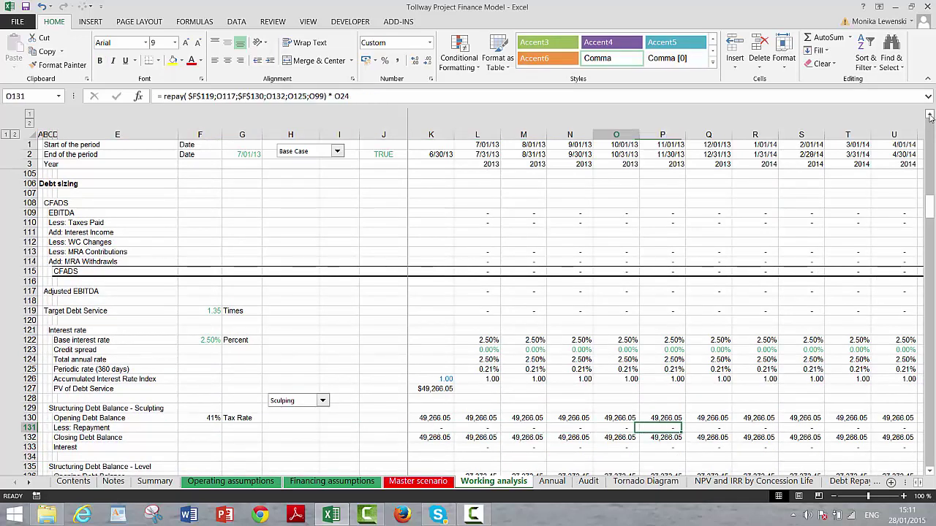
key(Left)
key(Left)
key(Home)
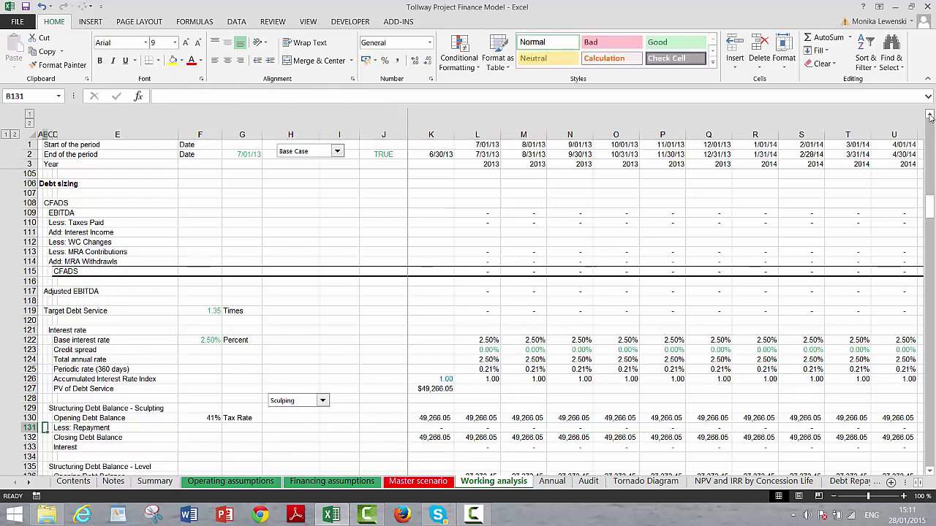
- Follow the sculpting Less: Repayment row 131 across the timeline to the 1/01/20 to 6/30/20 period in column CL
key(Right)
key(Right)
key(Right)
key(Right)
key(Right)
key(Right)
key(Right)
key(Right)
key(Right)
key(Right)
key(Right)
key(Right)
key(Right)
key(Right)
key(Right)
key(Right)
key(Right)
key(Right)
key(Right)
key(Right)
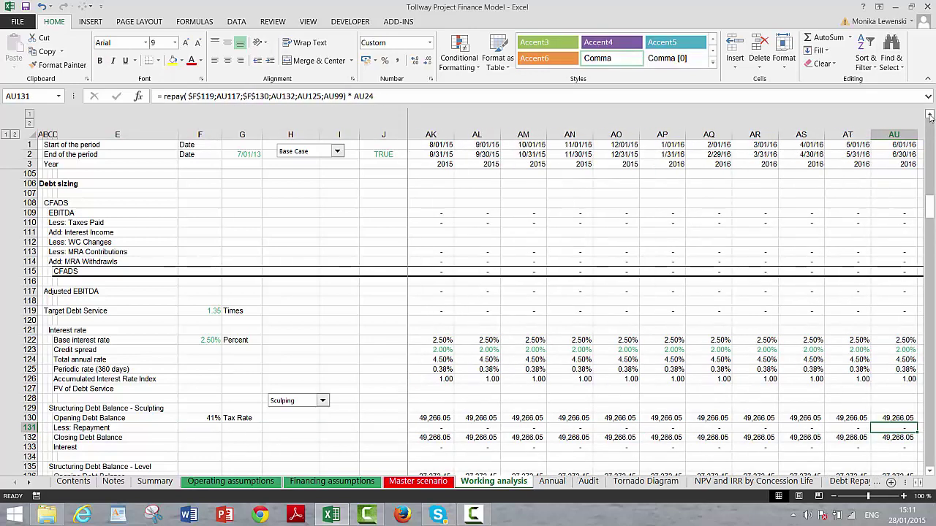
key(Right)
key(Right)
key(Right)
key(Right)
key(Right)
key(Right)
key(Right)
key(Right)
key(Right)
key(Right)
key(Right)
key(Right)
key(Right)
key(Right)
key(Right)
key(Right)
key(Right)
key(Right)
key(Right)
key(Right)
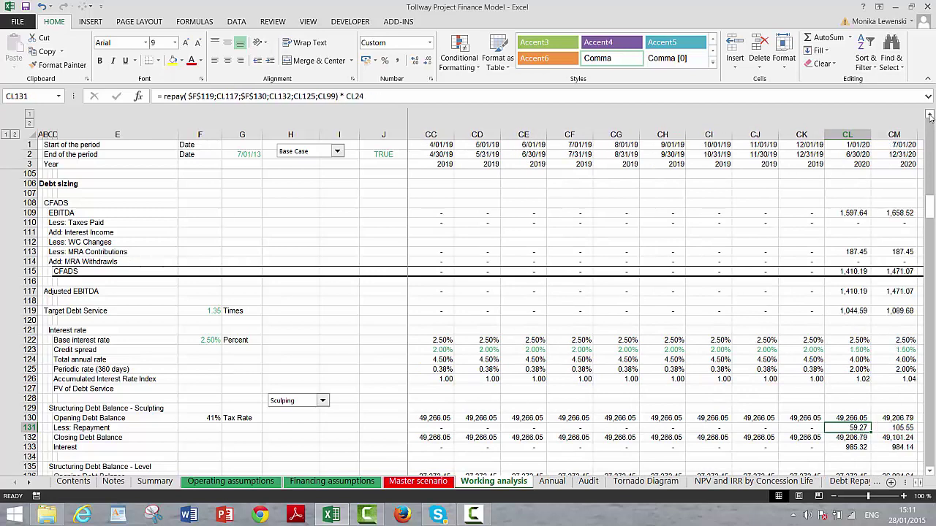
- Trace the sculpting Less: Repayment row 131 back from 2020 through the earlier periods to column F
key(Left)
key(Left)
key(Left)
key(Left)
key(Left)
key(Left)
key(Left)
key(Left)
key(Left)
key(Left)
key(Left)
key(Left)
key(Left)
key(Left)
key(Left)
key(Left)
key(Left)
key(Left)
key(Left)
key(Left)
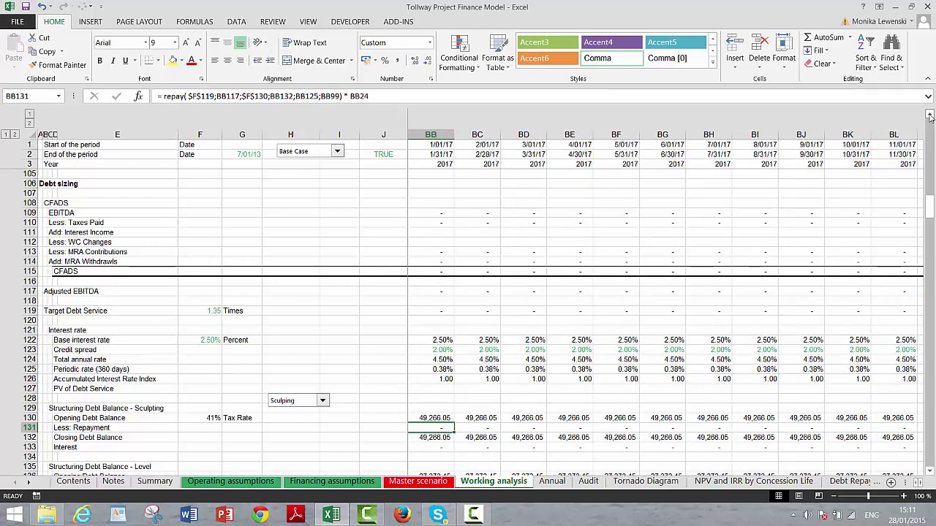
key(Left)
key(Left)
key(Left)
key(Left)
key(Left)
key(Left)
key(Left)
key(Left)
key(Left)
key(Left)
key(Left)
key(Left)
key(Left)
key(Left)
key(Left)
key(Left)
key(Left)
key(Left)
key(Left)
key(Left)
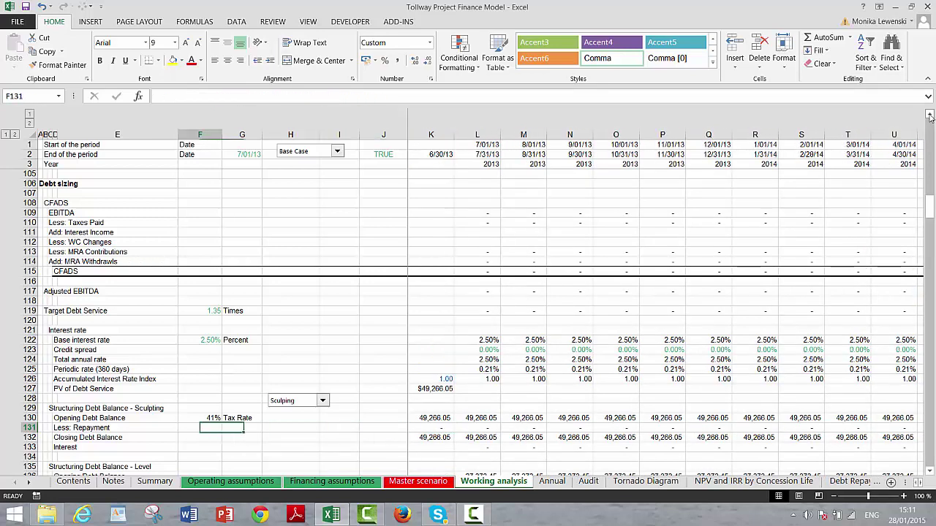
- Review the sculpting, level and annuity blocks and Debt size down to Debt repayment - from structuring in row 156
key(Down)
key(Down)
key(Down)
key(Down)
key(Down)
key(Down)
key(Down)
key(Down)
key(Down)
key(Down)
key(Down)
key(Down)
key(Down)
key(Down)
key(Down)
key(Down)
key(Down)
key(Down)
key(Down)
key(Down)
key(Down)
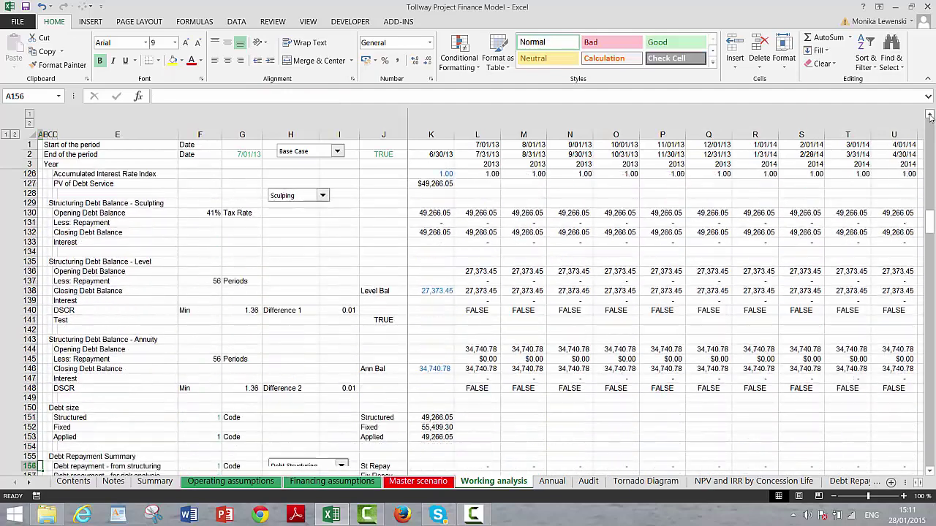
- Review the Working analysis sheet from the Debt Repayment Summary through re-financing and the Funding section to Debt Funded in row 206
key(Down)
key(Down)
key(Down)
key(Down)
key(Down)
key(Down)
key(Down)
key(Down)
key(Down)
key(Down)
key(Down)
key(Down)
key(Down)
key(Down)
key(Down)
key(Down)
key(Down)
key(Down)
key(Down)
key(Down)
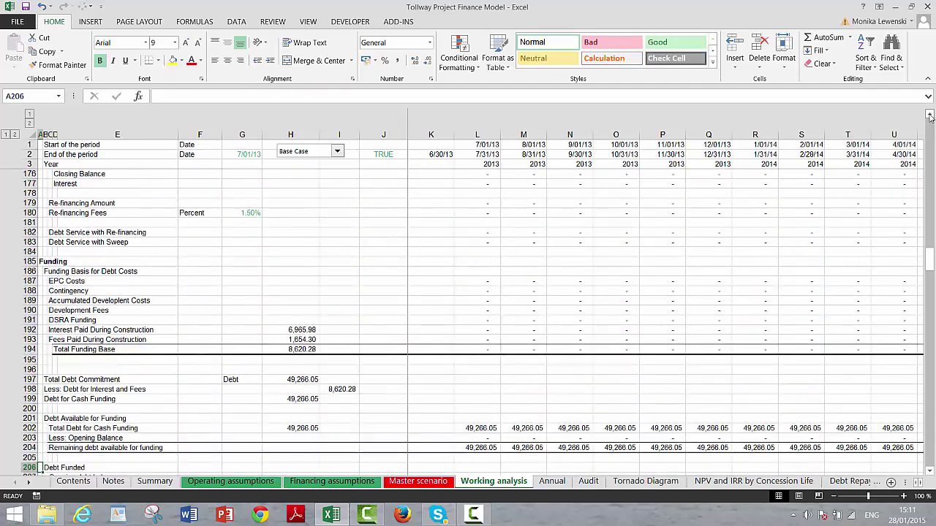
- Review the Debt Funded block and the Sources and uses section down to Repayment of Existing Debt in row 236
key(Down)
key(Down)
key(Down)
key(Down)
key(Down)
key(Down)
key(Down)
key(Down)
key(Down)
key(Down)
key(Down)
key(Down)
key(Down)
key(Down)
key(Down)
key(Down)
key(Down)
key(Down)
key(Down)
key(Down)
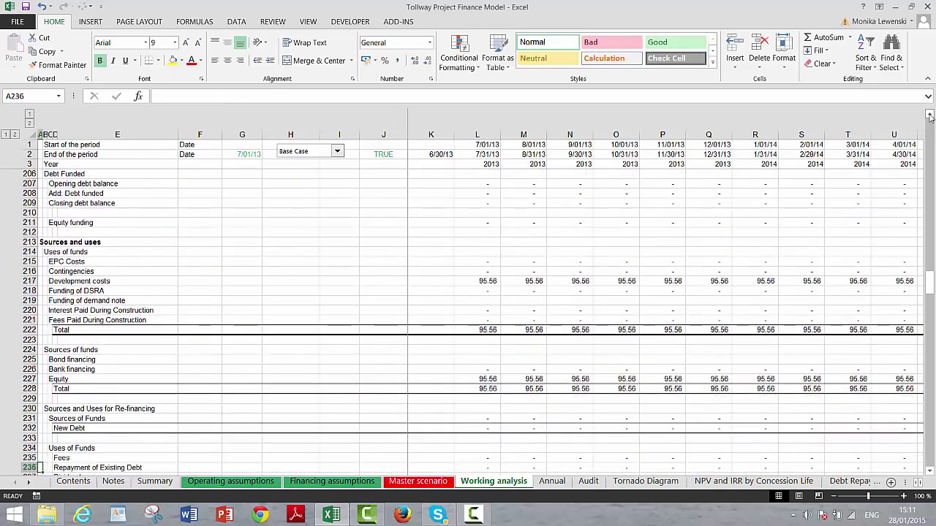
- Review the Debt balance section, including construction debt, up-front fees and commitment fees, down to Fees Capitalized in row 265
key(Down)
key(Down)
key(Down)
key(Down)
key(Down)
key(Down)
key(Down)
key(Down)
key(Down)
key(Down)
key(Down)
key(Down)
key(Down)
key(Down)
key(Down)
key(Down)
key(Down)
key(Down)
key(Down)
key(Down)
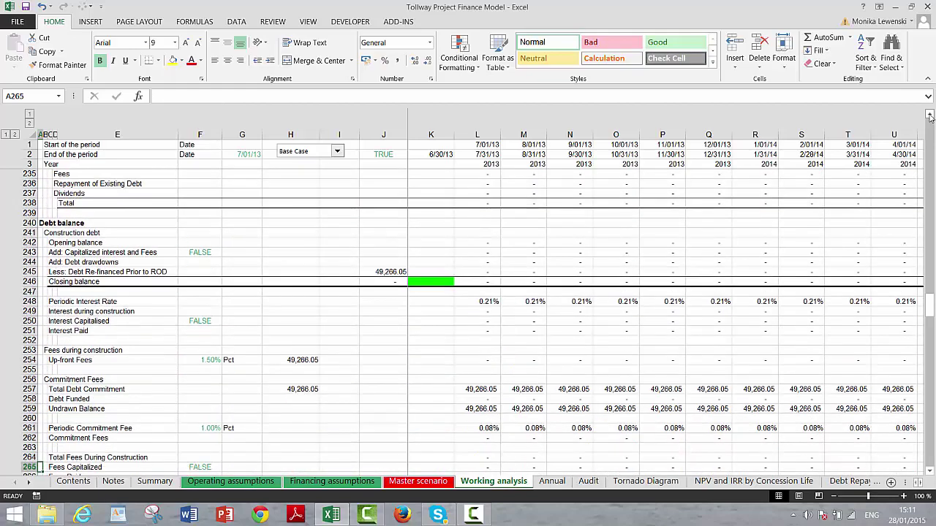
- On the Summary sheet, look at the Debt Structuring and Risk Analysis options and keep Debt Structuring selected
click(155, 482)
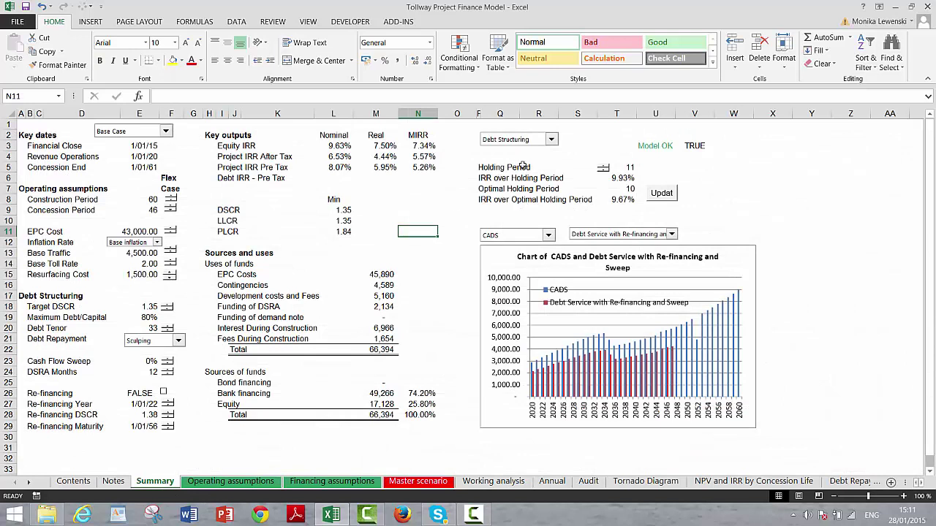
click(552, 140)
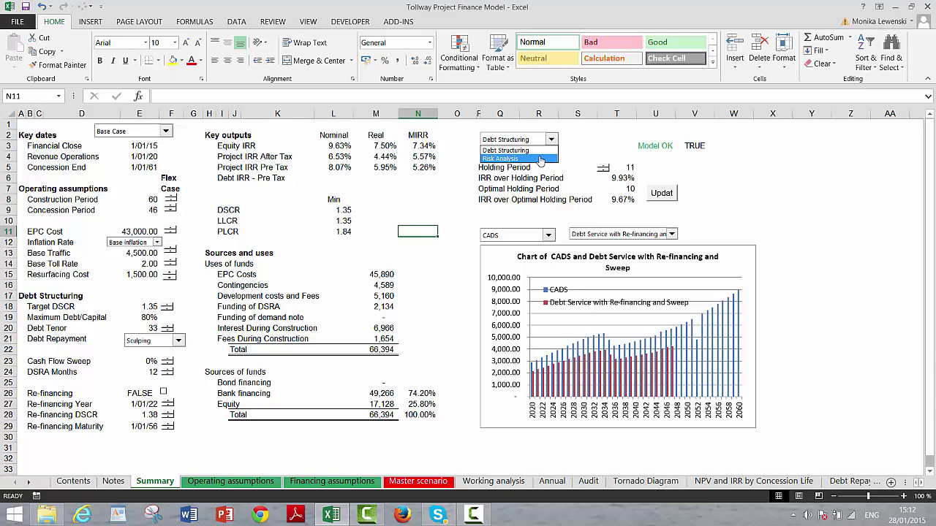
click(536, 150)
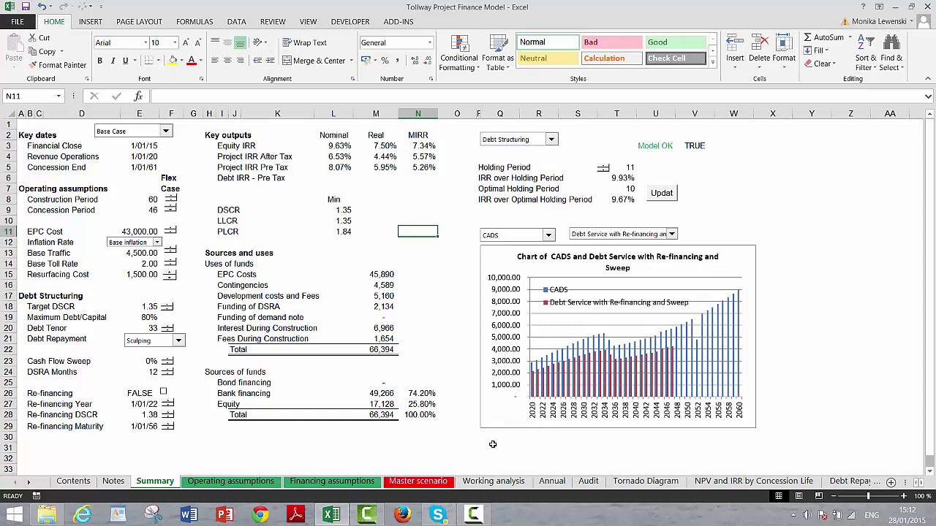
- Return to the Working analysis sheet and examine the construction fees and Commitment Fees rows in column K
click(500, 484)
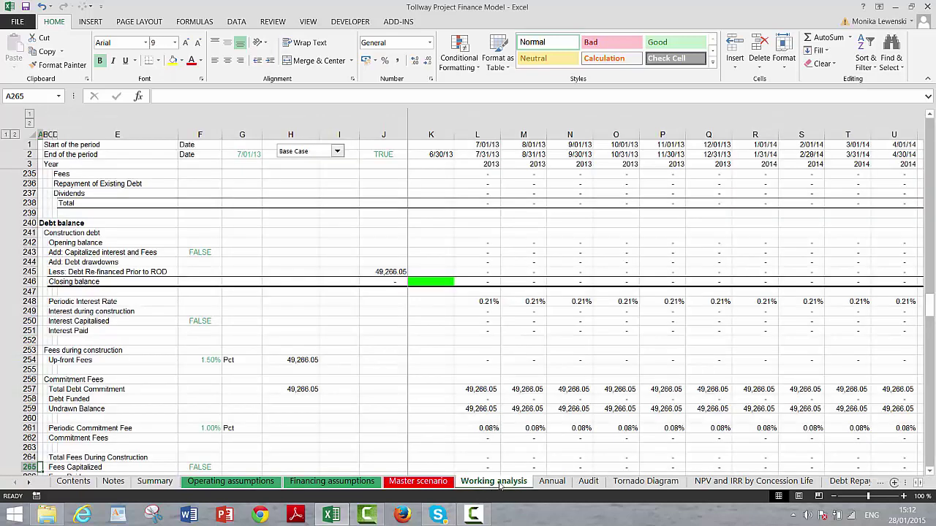
click(421, 336)
key(Down)
key(Down)
key(Down)
key(Down)
key(Down)
key(Down)
key(Down)
key(Down)
key(Down)
key(Down)
key(Down)
key(Down)
key(Down)
key(Down)
key(Down)
key(Down)
key(Down)
key(Down)
key(Down)
key(Down)
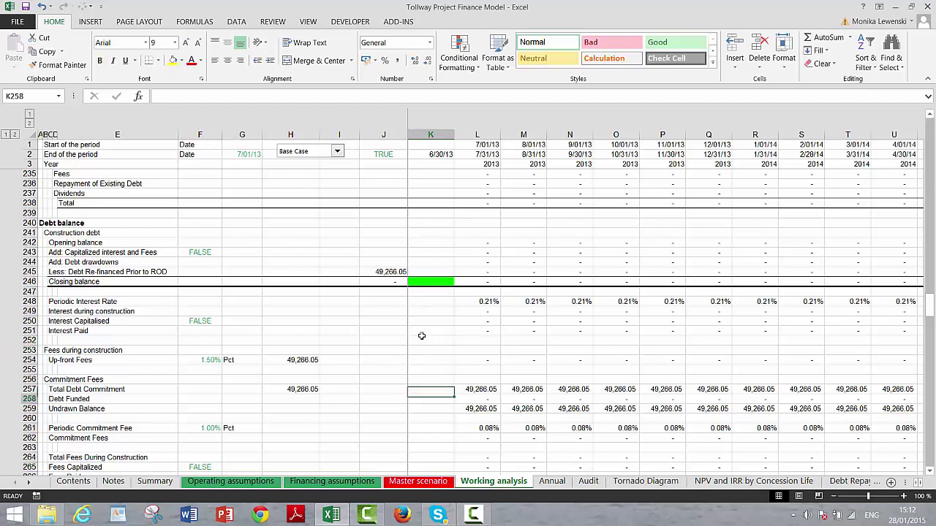
- Review the permanent, defaulted and re-financed debt blocks down to the DSRA Required Funding in row 308
key(Down)
key(Down)
key(Down)
key(Down)
key(Down)
key(Down)
key(Down)
key(Down)
key(Down)
key(Down)
key(Down)
key(Down)
key(Down)
key(Down)
key(Down)
key(Down)
key(Down)
key(Down)
key(Down)
key(Down)
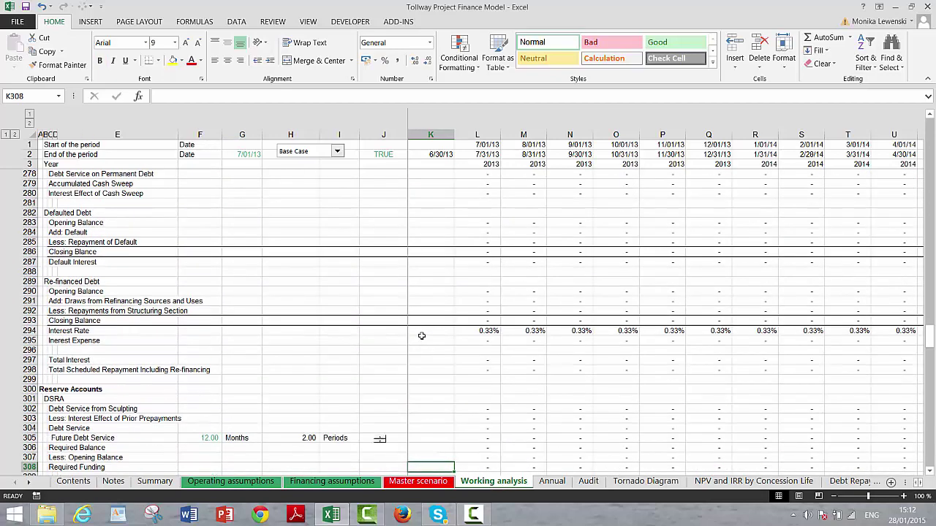
- Go back up through the Reserve Accounts section to the DSRA block and inspect the Debt Service from Sculpting formula in L302
key(Up)
key(Up)
key(Up)
key(Up)
key(Up)
key(Up)
key(Up)
key(Up)
key(Up)
key(Up)
key(Up)
key(Up)
key(Up)
key(Up)
key(Up)
key(Up)
key(Up)
key(Up)
key(Up)
key(Up)
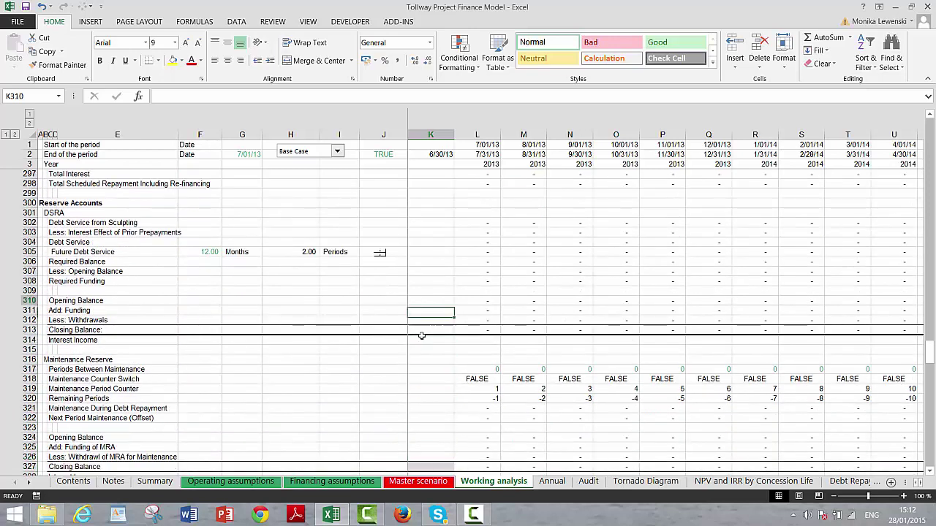
key(Right)
key(Left)
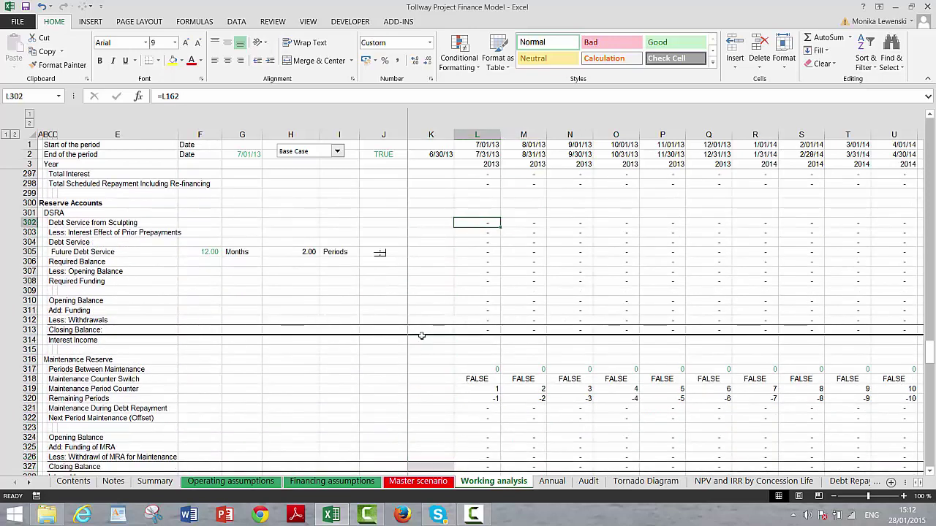
- Inspect the Less: Interest Effect of Prior Prepayments row 303 in the DSRA block across the first period columns
key(Down)
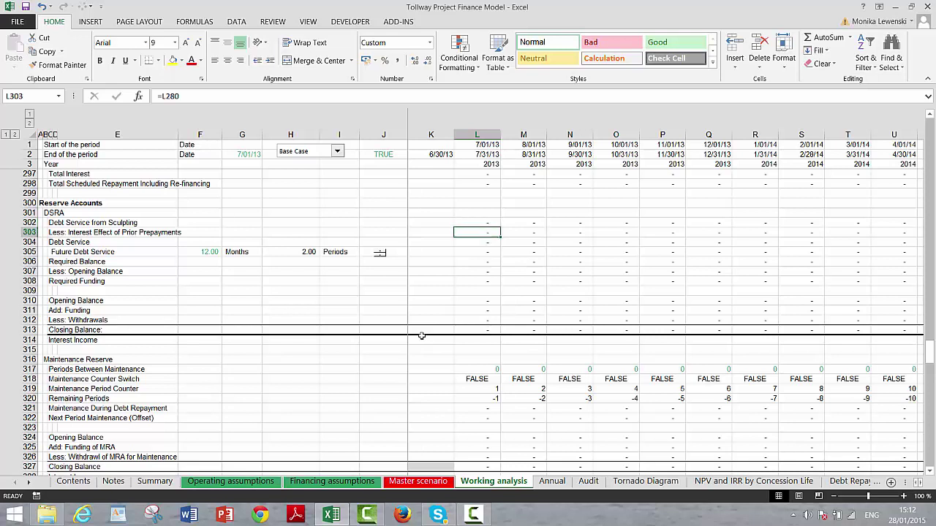
key(Left)
key(Left)
key(Right)
key(Right)
key(Right)
key(Right)
key(Left)
key(Left)
key(Left)
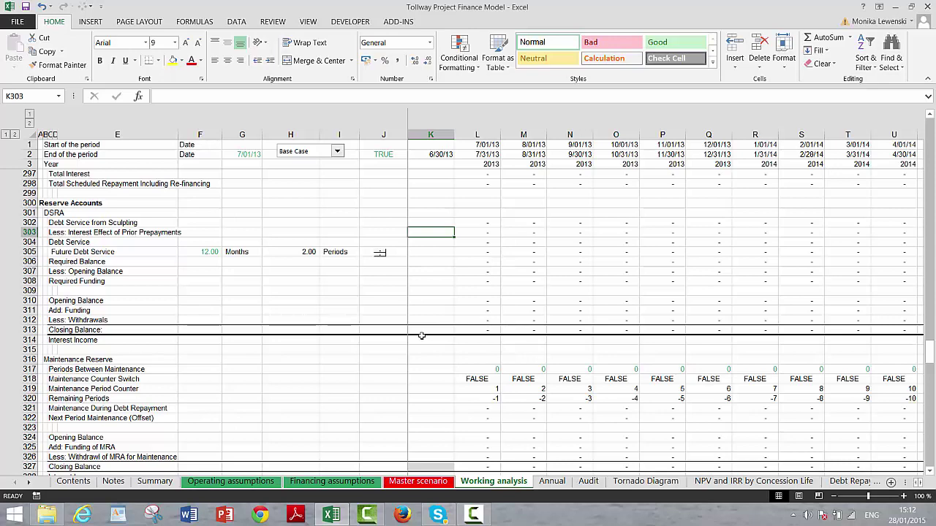
- Review the DSRA balance, Maintenance Reserve and Depreciation and Fee Amortization rows down to the Income Statement heading in row 340
key(Down)
key(Down)
key(Down)
key(Down)
key(Down)
key(Down)
key(Down)
key(Down)
key(Down)
key(Down)
key(Down)
key(Down)
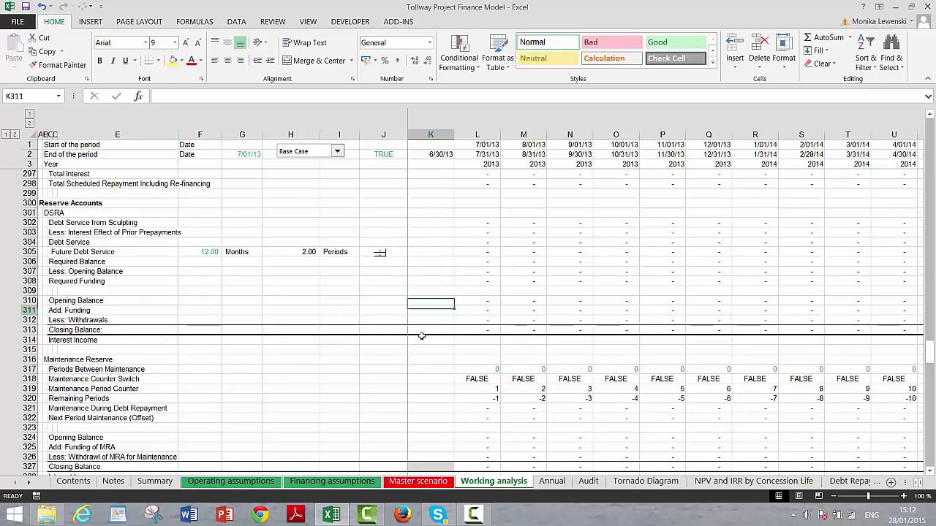
key(Down)
key(Down)
key(Down)
key(Down)
key(Down)
key(Down)
key(Down)
key(Down)
key(Down)
key(Down)
key(Down)
key(Down)
key(Down)
key(Down)
key(Down)
key(Down)
key(Down)
key(Down)
key(Down)
key(Down)
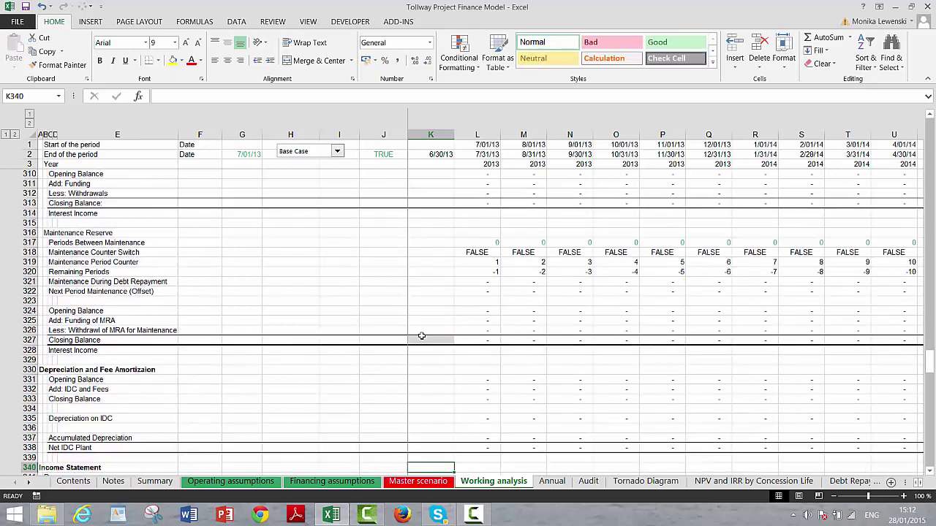
- Return to the Maintenance Reserve block and inspect the Remaining Periods formula in M320 and the Next Period Maintenance (Offset) formula in L322
key(Up)
key(Up)
key(Up)
key(Up)
key(Up)
key(Up)
key(Up)
key(Up)
key(Up)
key(Up)
key(Up)
key(Up)
key(Up)
key(Up)
key(Up)
key(Up)
key(Up)
key(Up)
key(Up)
key(Right)
key(Right)
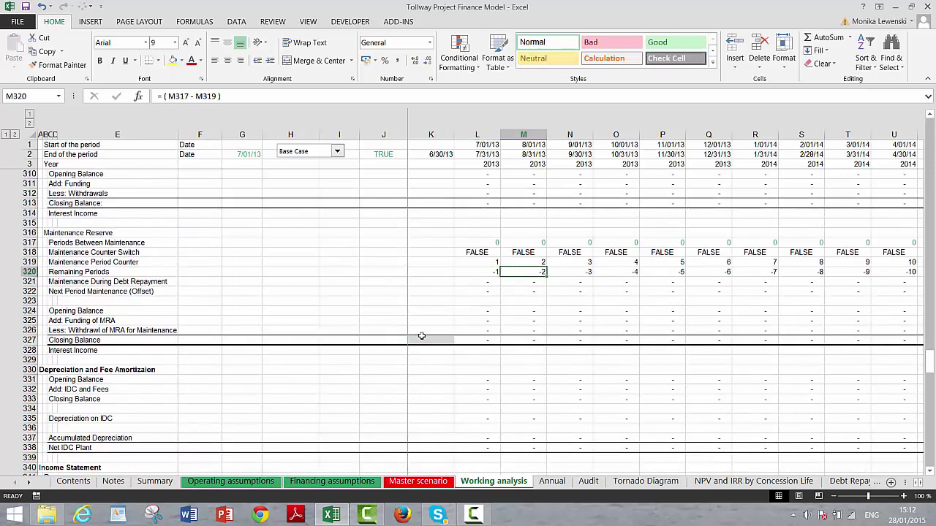
key(Left)
key(Down)
key(Down)
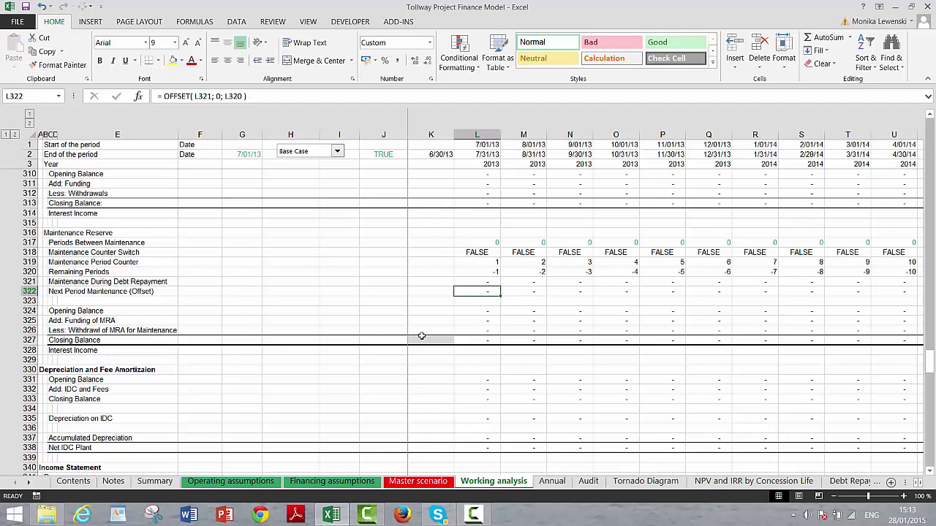
- Inspect the Add: Funding of MRA formulas in row 325 from column L to column N
key(Down)
key(Down)
key(Down)
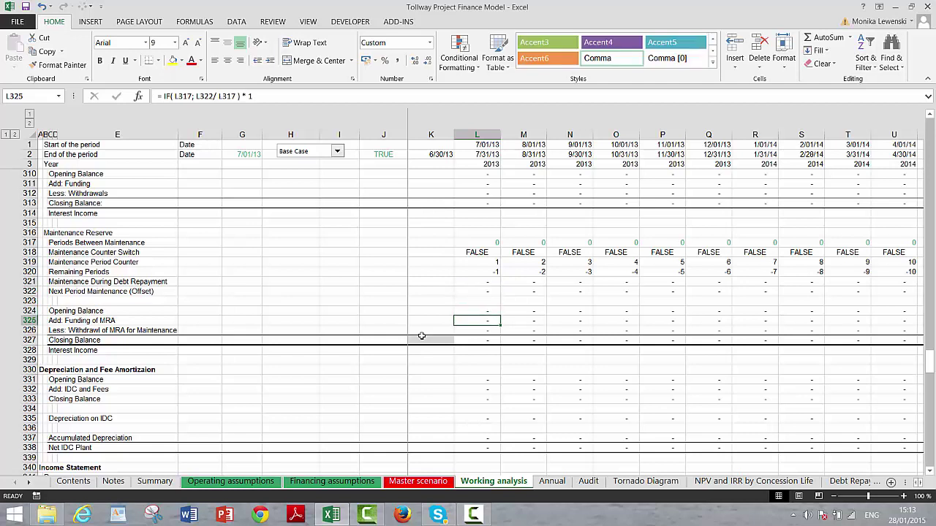
key(Right)
key(Right)
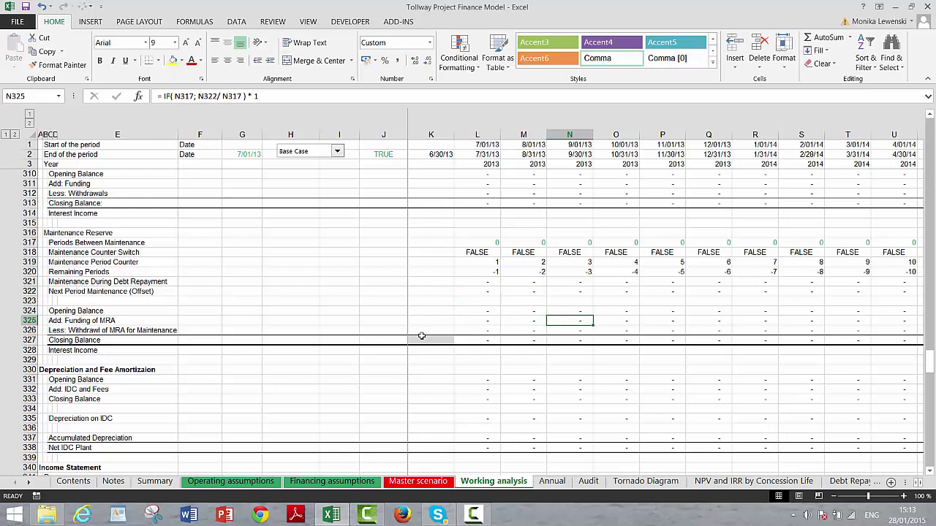
- Review the Depreciation and Fee Amortization, Income Statement and NOL Balance rows down to Adjusted EBT in row 358
key(Down)
key(Down)
key(Down)
key(Down)
key(Down)
key(Down)
key(Down)
key(Down)
key(Down)
key(Down)
key(Down)
key(Down)
key(Down)
key(Down)
key(Down)
key(Down)
key(Down)
key(Down)
key(Down)
key(Down)
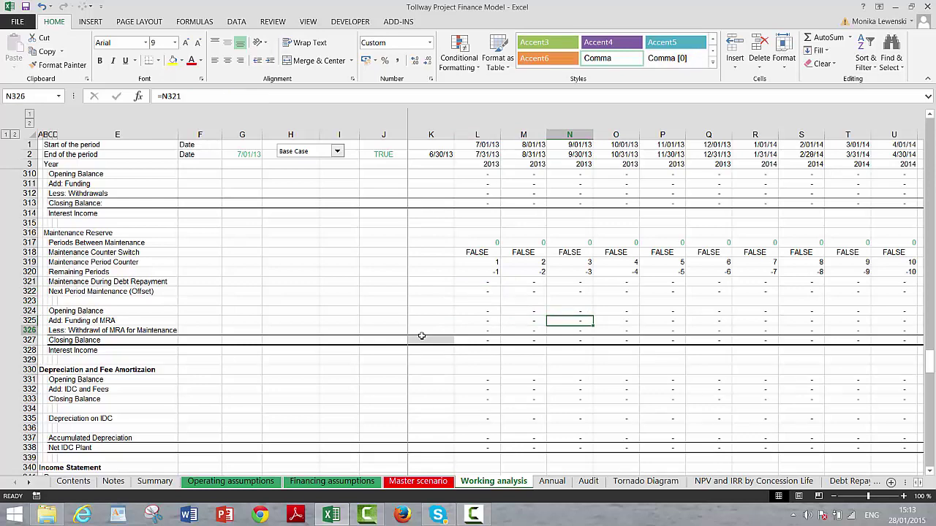
key(Down)
key(Down)
key(Down)
key(Down)
key(Down)
key(Down)
key(Down)
key(Down)
key(Down)
key(Down)
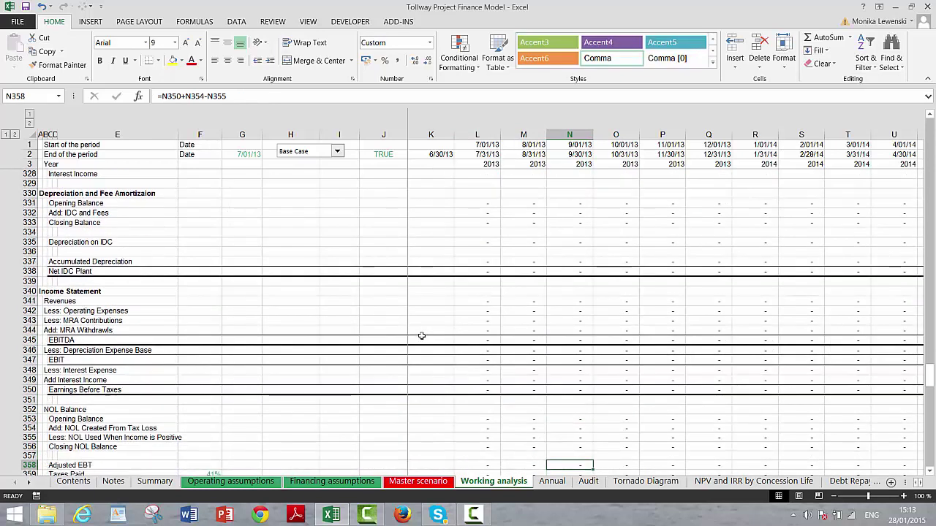
- Go back up to the Depreciation and Fee Amortization block and inspect the Opening Balance and Add: IDC and Fees formulas in L331 and L332
key(Up)
key(Up)
key(Up)
key(Up)
key(Up)
key(Up)
key(Up)
key(Up)
key(Up)
key(Up)
key(Up)
key(Up)
key(Up)
key(Up)
key(Up)
key(Up)
key(Up)
key(Up)
key(Up)
key(Up)
key(Left)
key(Left)
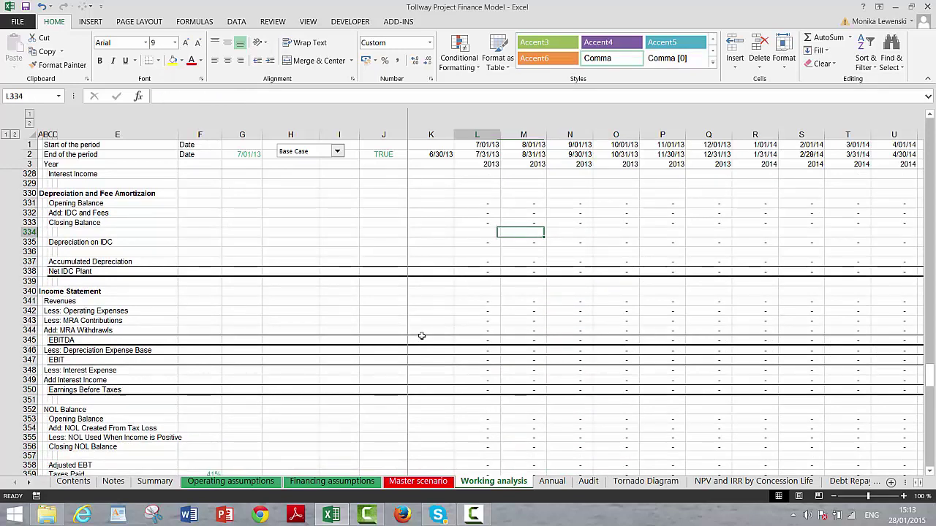
key(Up)
key(Up)
key(Up)
key(Down)
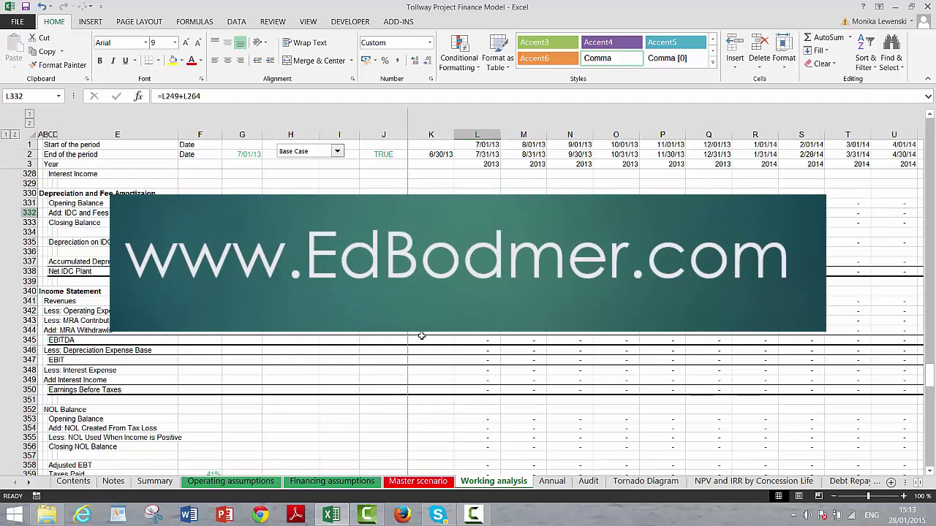
key(Down)
key(Up)
key(Up)
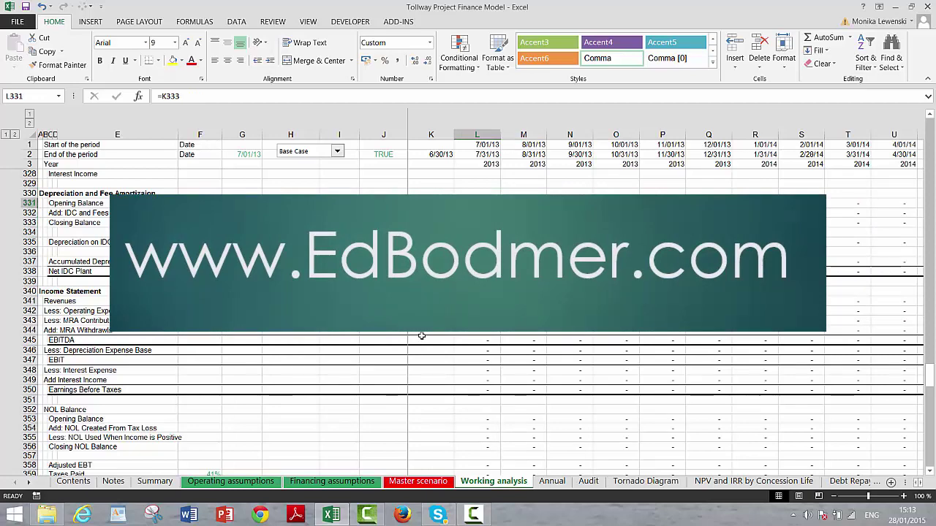
- Go back up through the reserve, debt sizing and capital expenditure sections to the After-tax free cash flows taxes formula in L83
key(Page_Up)
key(Page_Up)
key(Page_Up)
key(Page_Up)
key(Page_Up)
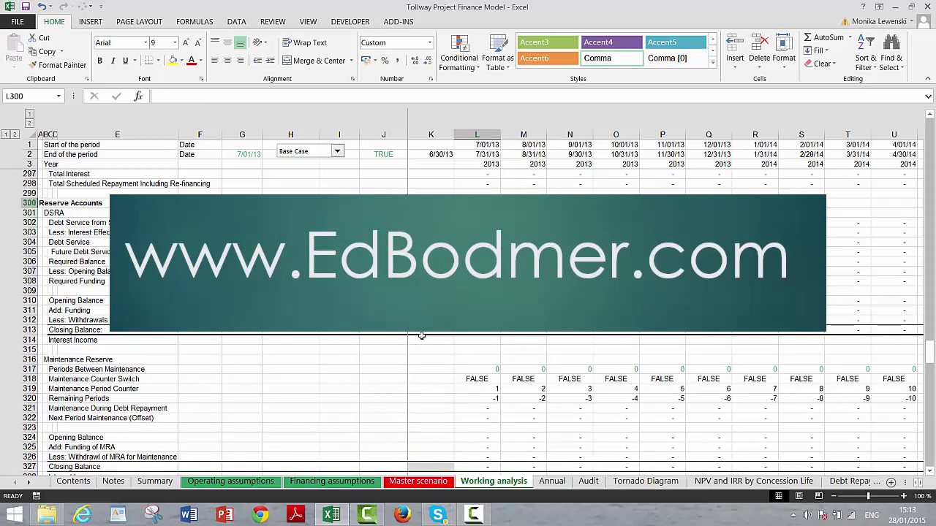
key(Page_Up)
key(Page_Up)
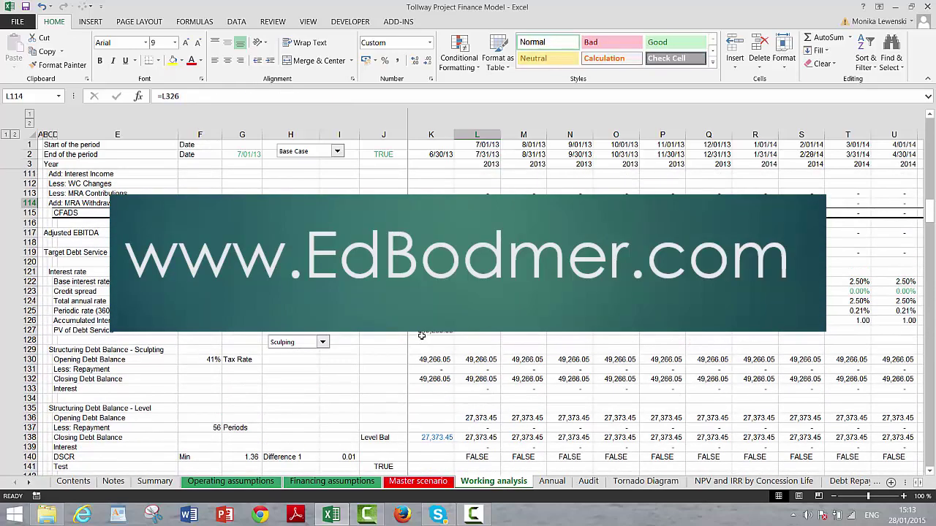
key(Page_Up)
key(Page_Up)
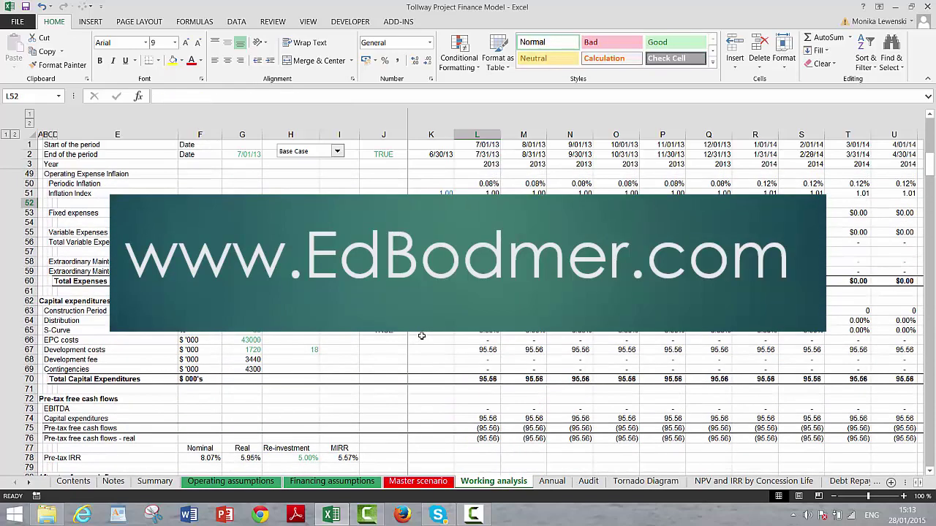
key(Page_Down)
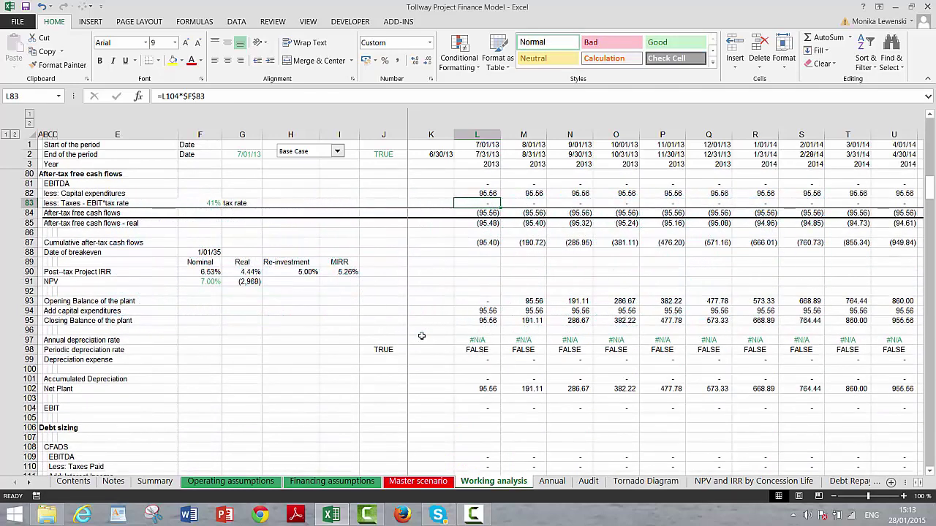
- Review the rows from After-tax free cash flows through plant balance and depreciation to Target Debt Service in the Debt sizing section
key(Left)
key(Left)
key(Left)
key(Left)
key(Left)
key(Left)
key(Left)
key(Left)
key(Left)
key(Left)
key(Left)
key(Down)
key(Down)
key(Down)
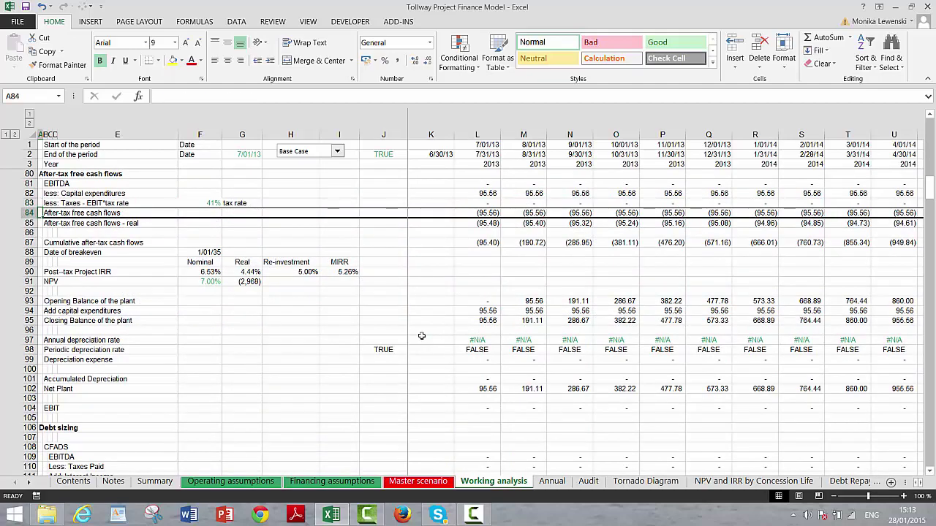
key(Down)
key(Down)
key(Down)
key(Down)
key(Down)
key(Down)
key(Down)
key(Down)
key(Down)
key(Down)
key(Down)
key(Down)
key(Down)
key(Down)
key(Down)
key(Down)
key(Down)
key(Down)
key(Down)
key(Down)
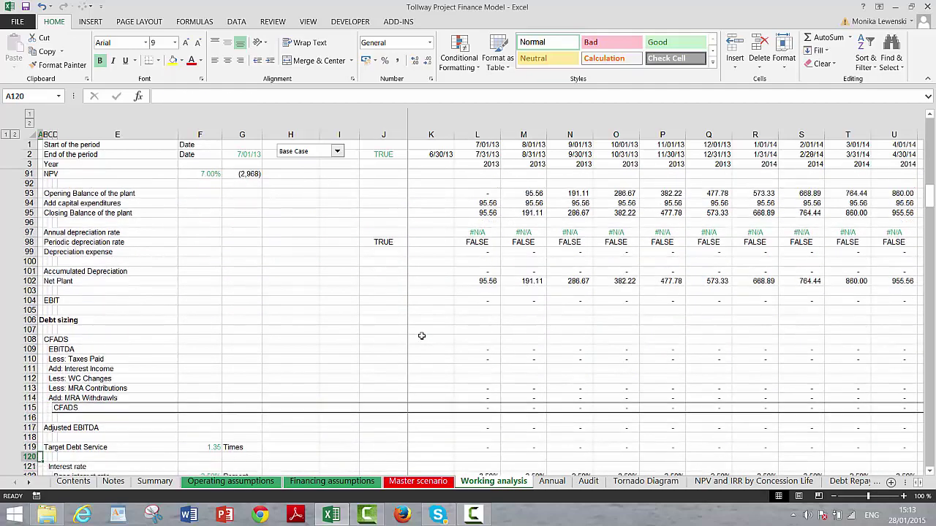
- Go back up from the Debt sizing section to the EBITDA row of the After-tax free cash flows block
key(Up)
key(Up)
key(Up)
key(Up)
key(Up)
key(Up)
key(Up)
key(Up)
key(Up)
key(Up)
key(Up)
key(Up)
key(Up)
key(Up)
key(Up)
key(Up)
key(Up)
key(Up)
key(Up)
key(Up)
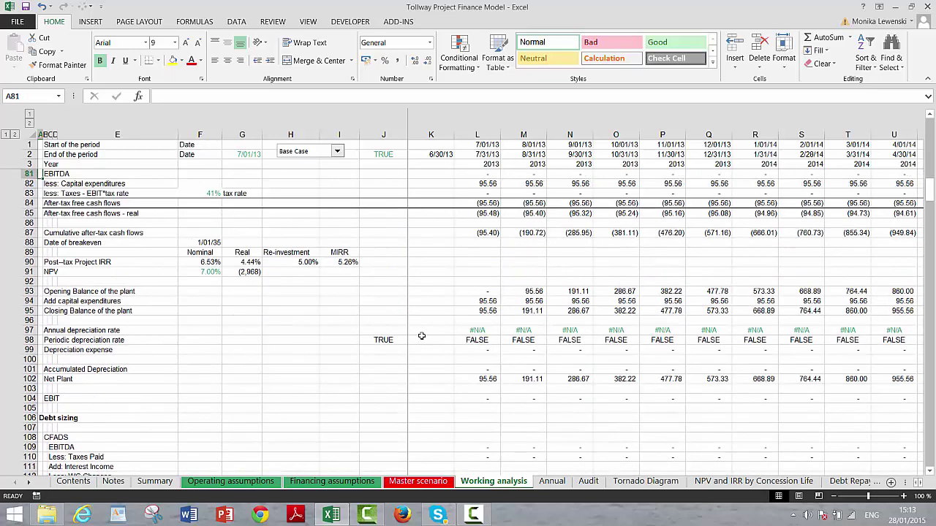
- Examine the Total Capital Expenditures and Pre-tax free cash flows rows, continuing to the Taxes - EBIT*tax rate row 83
key(Down)
key(Down)
key(Down)
key(Down)
key(Down)
key(Down)
key(Down)
key(Down)
key(Down)
key(Down)
key(Down)
key(Down)
key(Down)
key(Down)
key(Down)
key(Down)
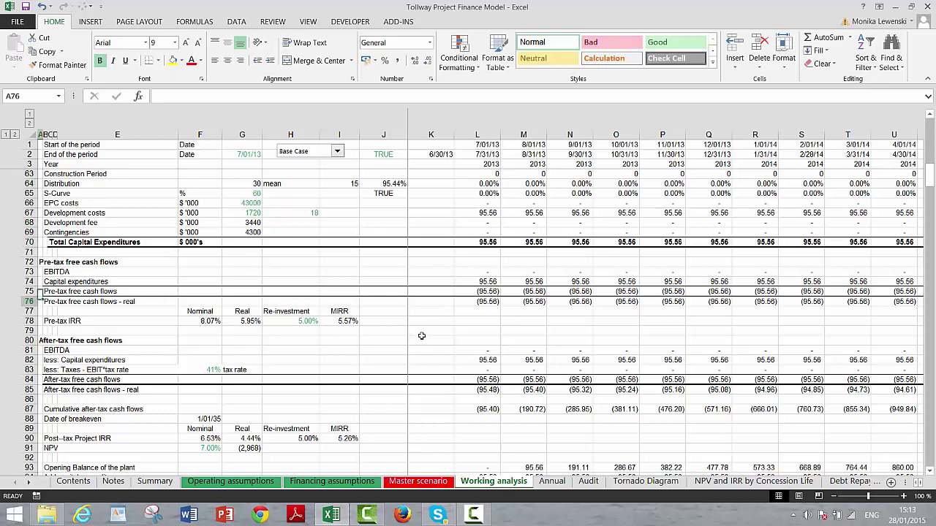
key(Down)
key(Down)
key(Down)
key(Down)
key(Down)
key(Down)
key(Down)
key(Down)
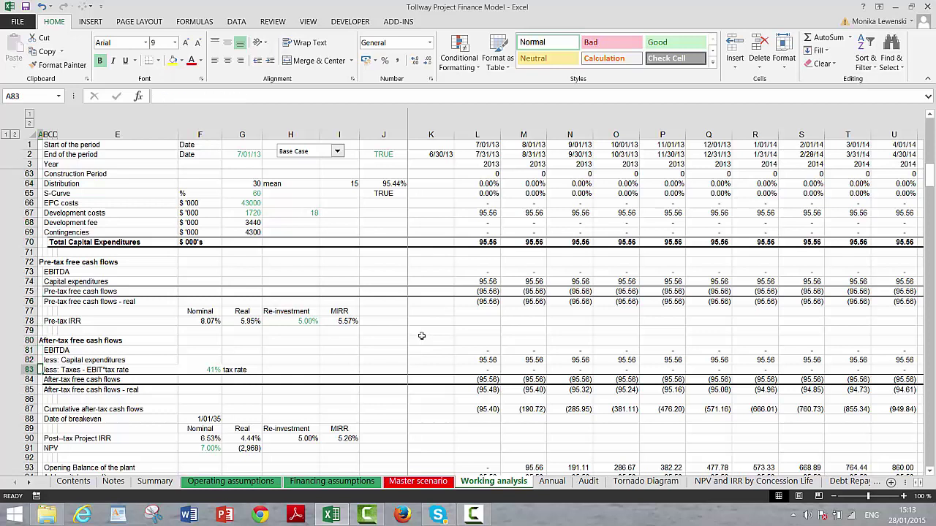
- Review the after-tax cash flow, plant balance and depreciation rows down to the CFADS heading in row 108
key(Down)
key(Down)
key(Down)
key(Down)
key(Down)
key(Down)
key(Down)
key(Down)
key(Down)
key(Down)
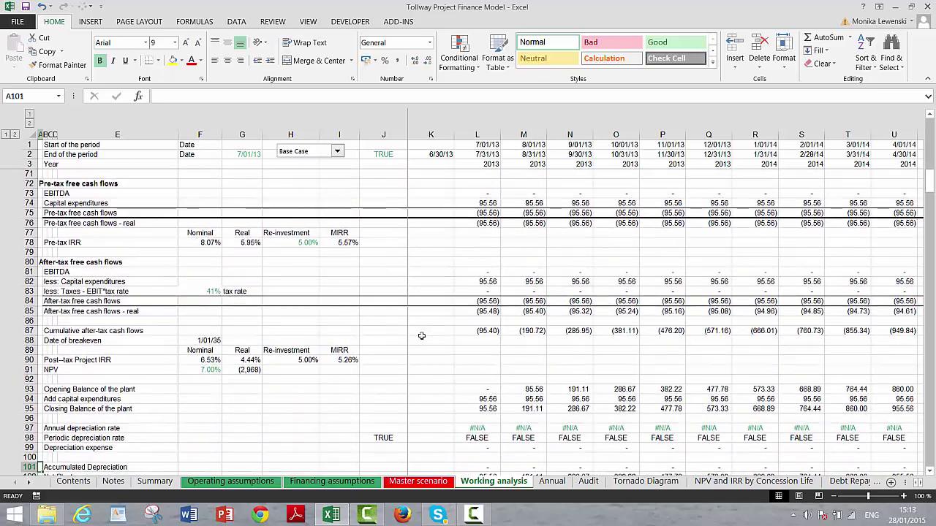
key(Down)
key(Down)
key(Down)
key(Down)
key(Down)
key(Down)
key(Down)
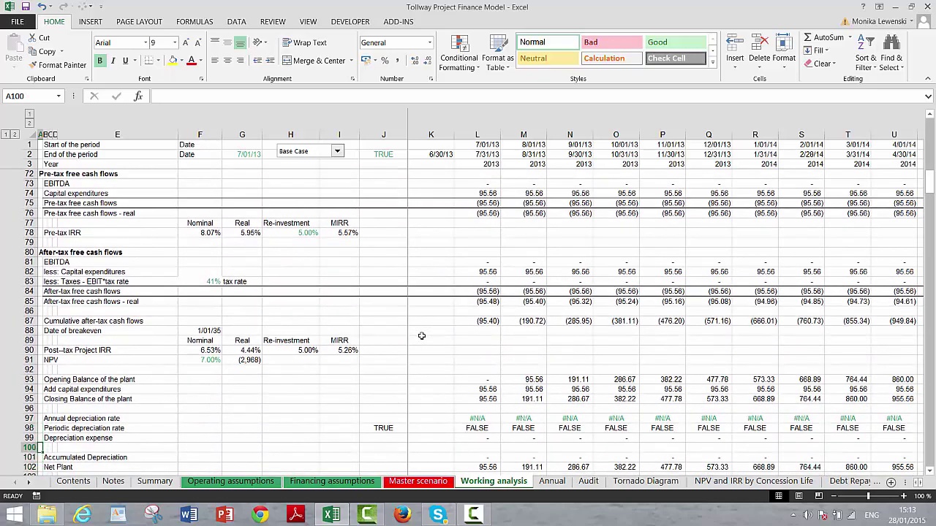
key(Down)
key(Down)
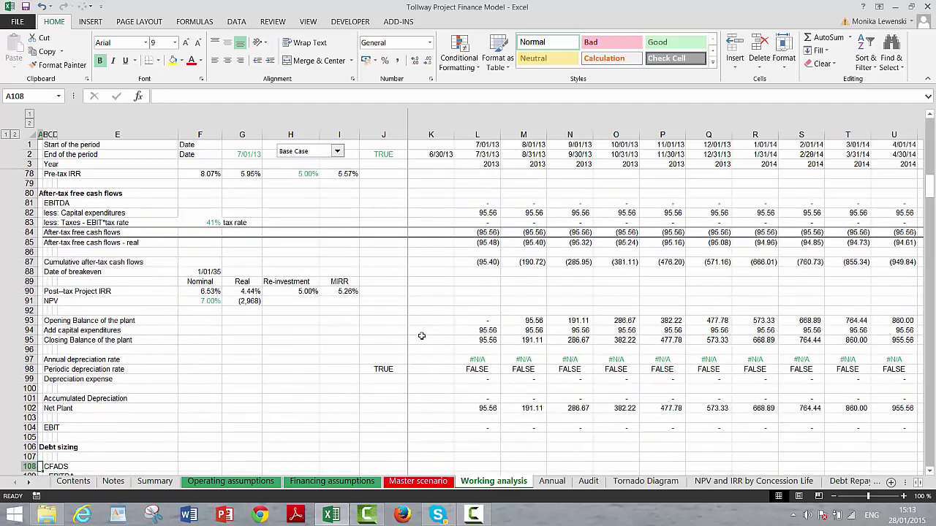
- Examine the EBIT line in row 104 across its columns and return to the row's label
key(Up)
key(Right)
key(Right)
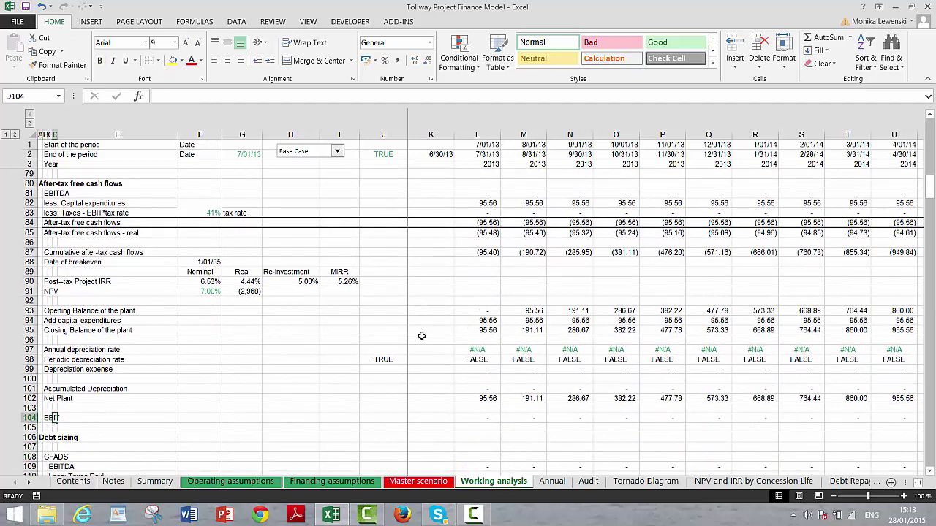
key(Right)
key(Right)
key(Right)
key(Right)
key(Right)
key(Right)
key(Right)
key(Right)
key(Right)
key(Right)
key(Right)
key(Right)
key(Home)
key(Left)
key(Home)
- Go back up to the Post-tax Project IRR and NPV block and examine its Nominal column down to F93
key(Up)
key(Up)
key(Up)
key(Up)
key(Up)
key(Up)
key(Up)
key(Up)
key(Up)
key(Up)
key(Up)
key(Up)
key(Up)
key(Up)
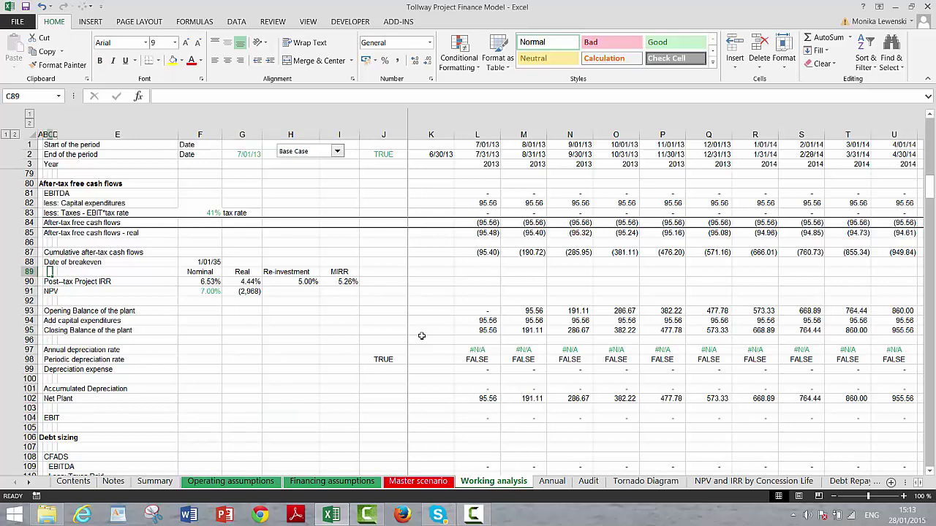
key(Right)
key(Right)
key(Right)
key(Down)
key(Down)
key(Down)
key(Down)
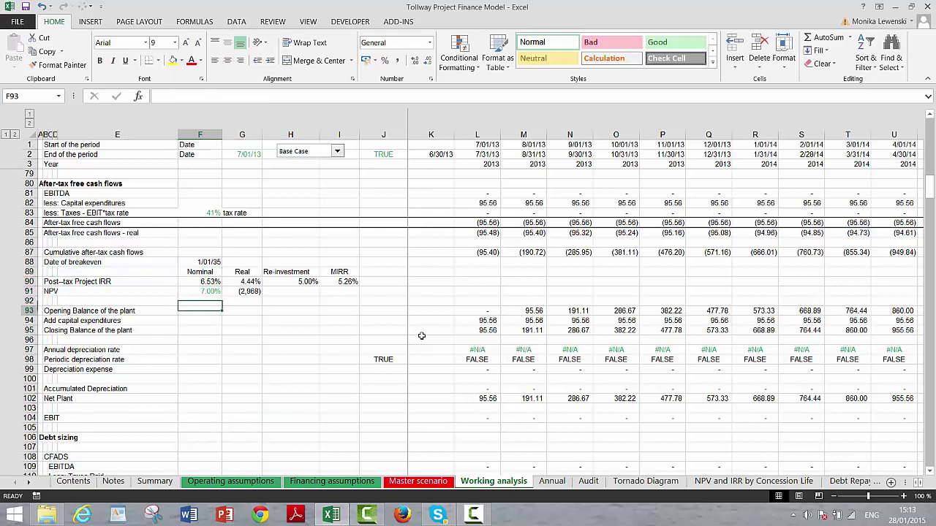
- Review the plant balance, depreciation, Net Plant and EBIT rows from row 93 down to row 105
key(Down)
key(Down)
key(Down)
key(Down)
key(Down)
key(Down)
key(Down)
key(Down)
key(Down)
key(Down)
key(Down)
key(Down)
key(Left)
key(Left)
key(Left)
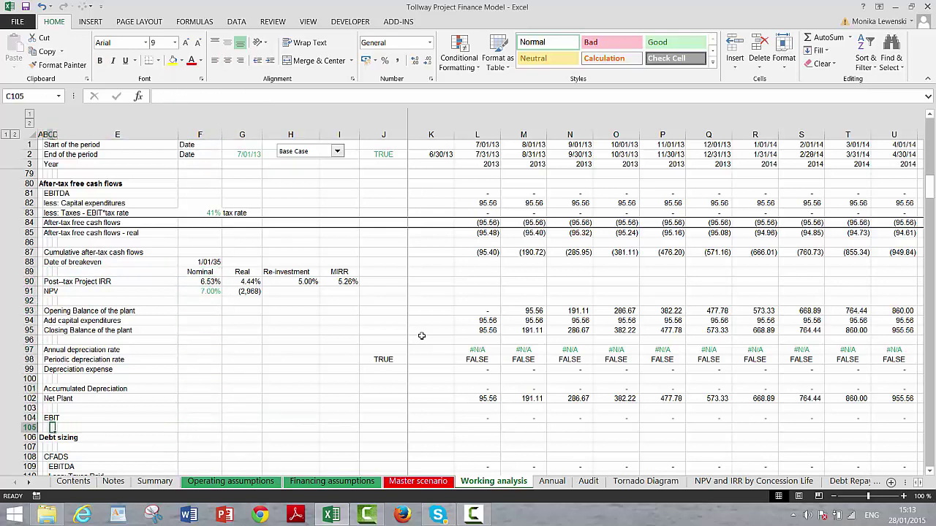
- Review the debt sizing section from row 105 through the interest rate and Sculpting, Level and Annuity debt balance structures
key(Down)
key(Down)
key(Down)
key(Down)
key(Down)
key(Down)
key(Down)
key(Down)
key(Down)
key(Down)
key(Down)
key(Down)
key(Down)
key(Down)
key(Down)
key(Down)
key(Down)
key(Down)
key(Down)
key(Down)
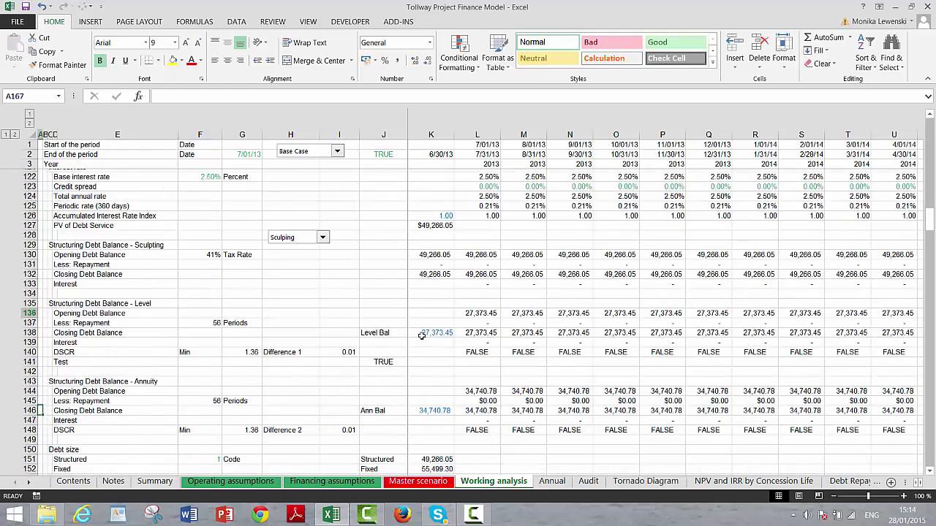
- Review the rows from the debt size block through re-financing and the Funding section down to row 198
key(Down)
key(Down)
key(Down)
key(Down)
key(Down)
key(Down)
key(Down)
key(Down)
key(Down)
key(Down)
key(Down)
key(Down)
key(Down)
key(Down)
key(Down)
key(Down)
key(Down)
key(Down)
key(Down)
key(Down)
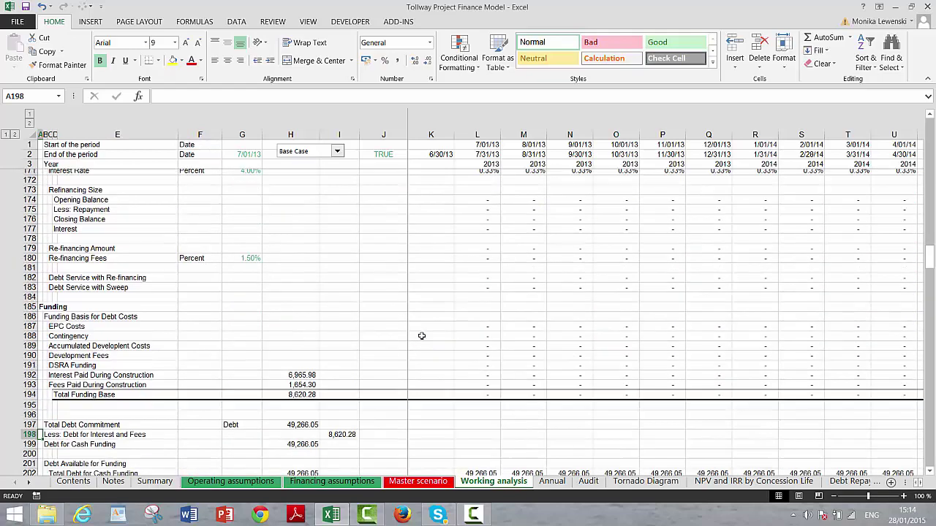
- Continue down past the funding rows to the Reserve Accounts section and examine the DSRA and Maintenance Reserve rows to row 322
key(Down)
key(Down)
key(Down)
key(Down)
key(Down)
key(Down)
key(Down)
key(Down)
key(Down)
key(Down)
key(Down)
key(Down)
key(Down)
key(Down)
key(Down)
key(Down)
key(Down)
key(Down)
key(Down)
key(Down)
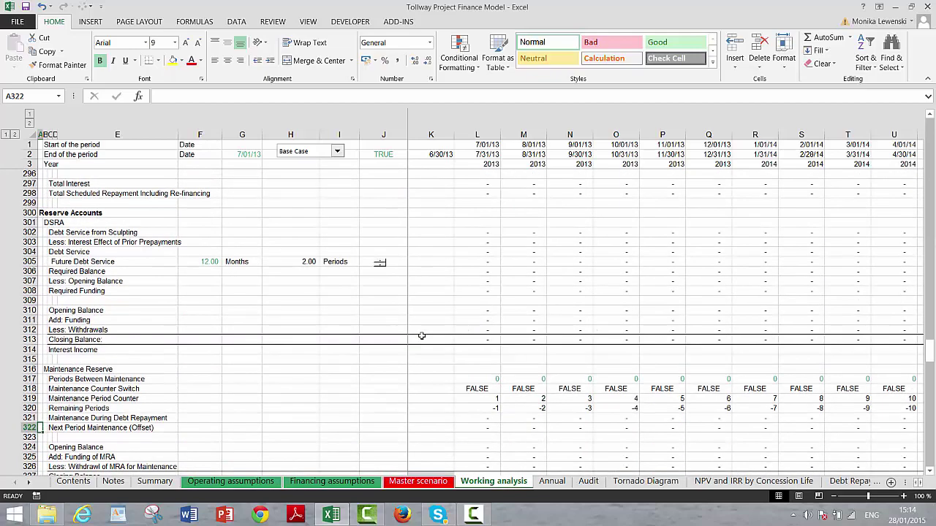
- Review the Depreciation and Fee Amortization section and the Income Statement down to the NOL Balance's opening row 353
key(Down)
key(Down)
key(Down)
key(Down)
key(Down)
key(Down)
key(Down)
key(Down)
key(Down)
key(Down)
key(Down)
key(Down)
key(Down)
key(Down)
key(Down)
key(Down)
key(Down)
key(Down)
key(Down)
key(Down)
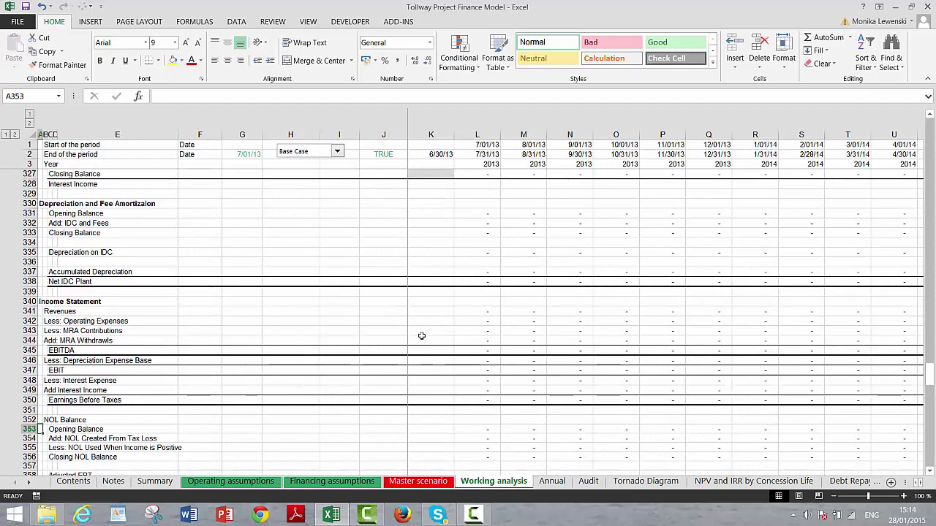
- Examine the NOL Balance, Taxes Paid and Earnings rows down to the start of the Cash Flow Waterfall in row 371
key(Down)
key(Down)
key(Down)
key(Down)
key(Down)
key(Down)
key(Down)
key(Down)
key(Down)
key(Down)
key(Down)
key(Down)
key(Down)
key(Down)
key(Down)
key(Down)
key(Down)
key(Down)
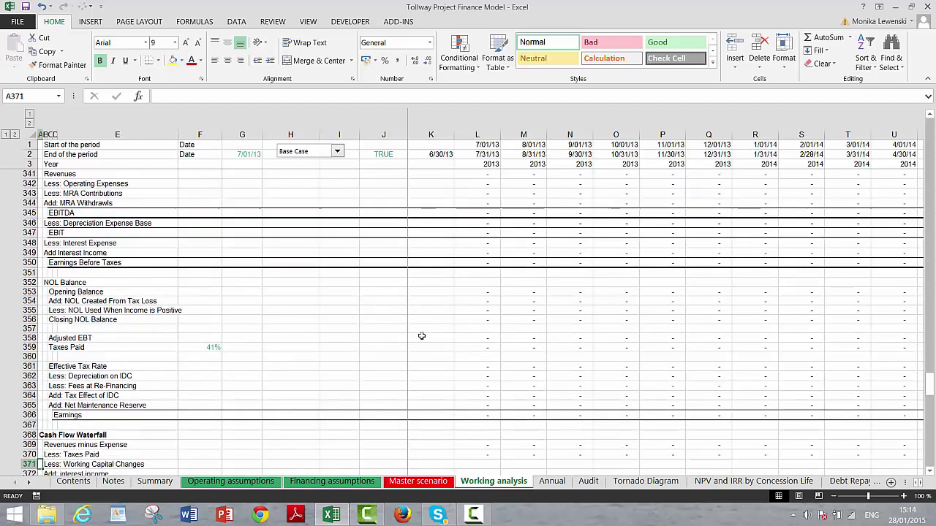
- Go back up through the Income Statement to the Net IDC Plant line in row 338
key(Up)
key(Up)
key(Up)
key(Up)
key(Up)
key(Up)
key(Up)
key(Up)
key(Up)
key(Up)
key(Up)
key(Up)
key(Up)
key(Up)
key(Up)
key(Up)
key(Up)
key(Up)
key(Up)
key(Up)
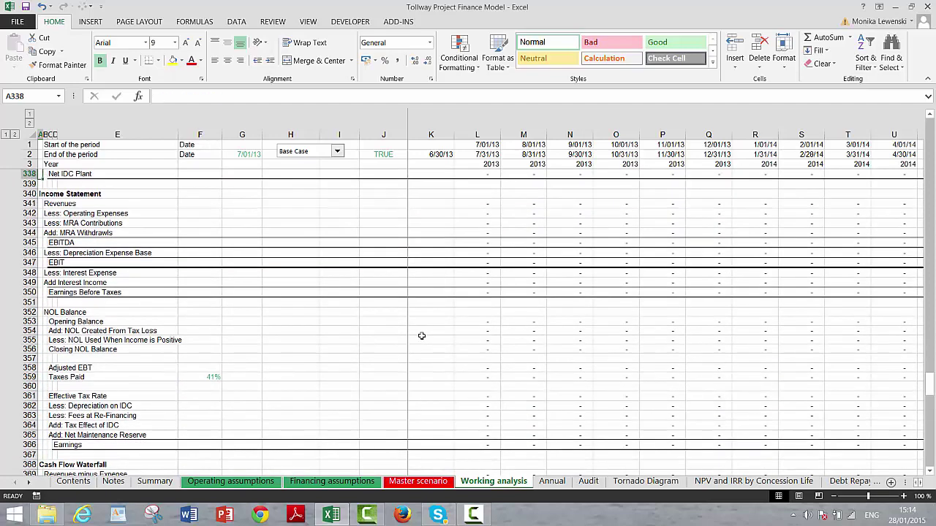
- Review the Income Statement lines from Revenues down to Earnings Before Taxes in row 350
key(Down)
key(Down)
key(Down)
key(Down)
key(Down)
key(Down)
key(Down)
key(Down)
key(Down)
key(Down)
key(Down)
key(Down)
key(Down)
key(Down)
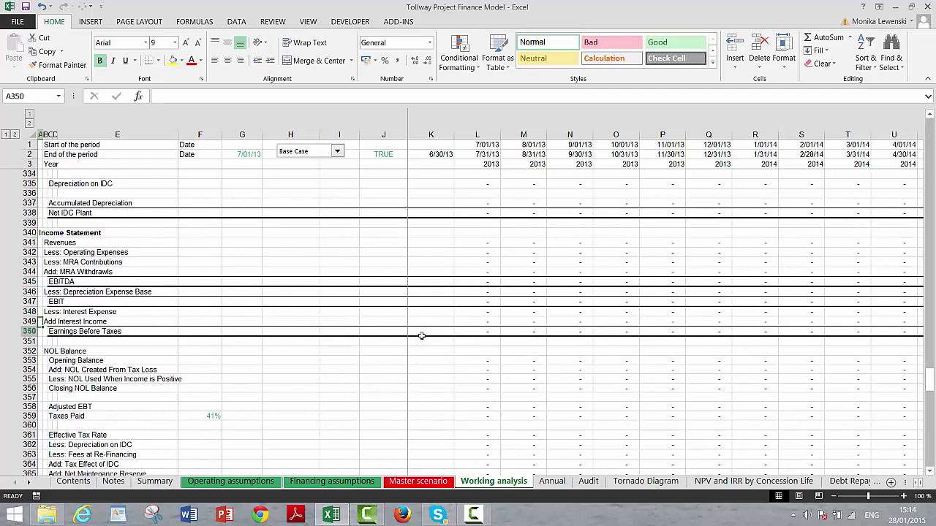
- Review the NOL Balance, Adjusted EBT, Taxes Paid and tax effect rows down to Net Maintenance Reserve in row 365
key(Down)
key(Down)
key(Down)
key(Down)
key(Down)
key(Down)
key(Down)
key(Down)
key(Down)
key(Down)
key(Down)
key(Down)
key(Down)
key(Down)
key(Down)
key(Down)
key(Down)
key(Down)
key(Down)
key(Down)
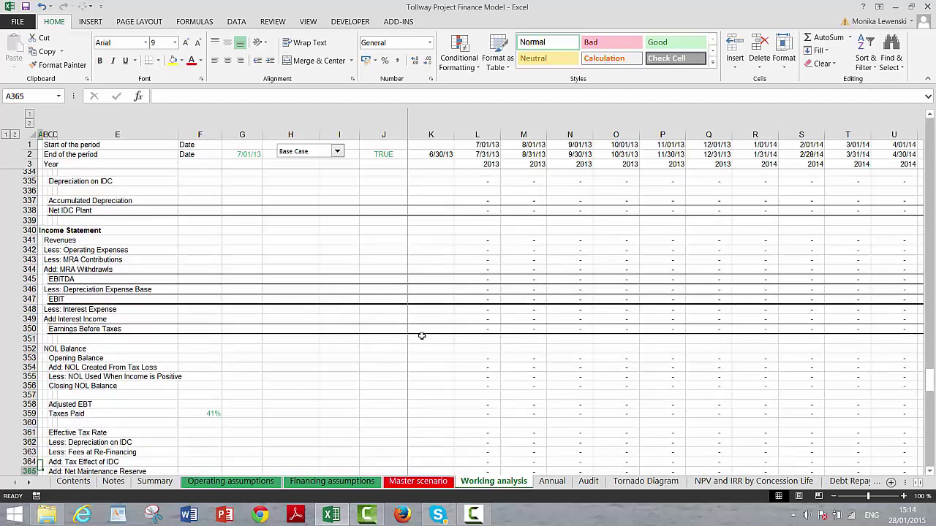
- Go back up from the Earnings line to Closing NOL Balance in row 356
key(Up)
key(Up)
key(Up)
key(Up)
key(Up)
key(Up)
key(Up)
key(Up)
key(Up)
key(Up)
key(Up)
key(Up)
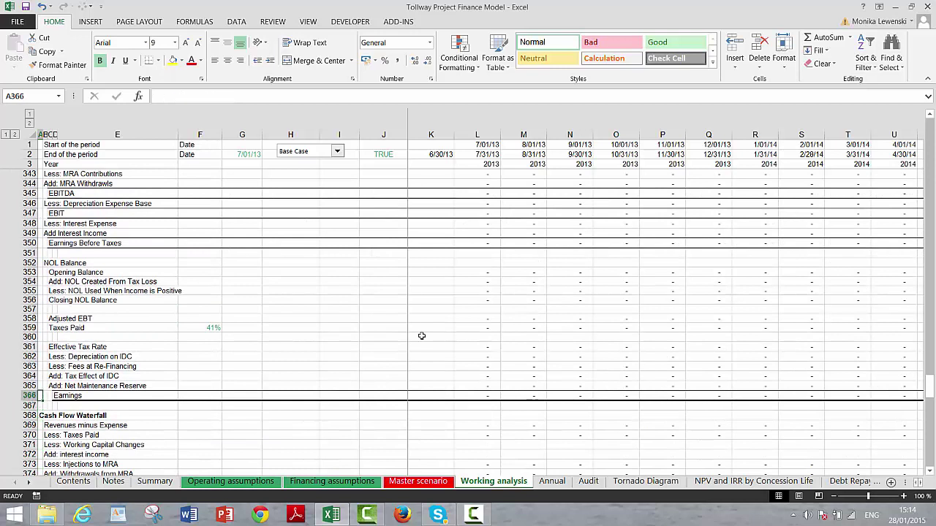
key(Up)
key(Up)
key(Up)
key(Up)
key(Right)
key(Right)
key(Right)
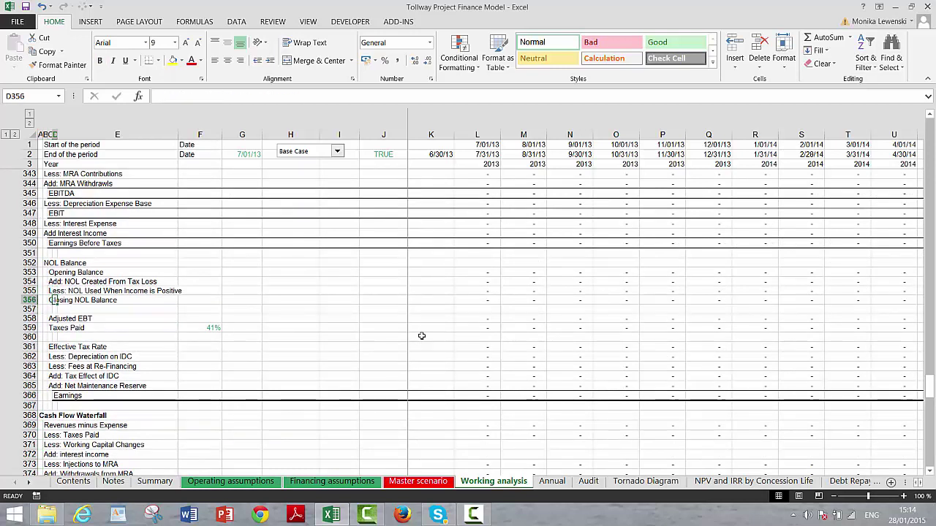
- Review the NOL Balance lines from Opening Balance down to Adjusted EBT in row 358
key(Up)
key(Up)
key(Up)
key(Left)
key(Down)
key(Down)
key(Down)
key(Down)
key(Down)
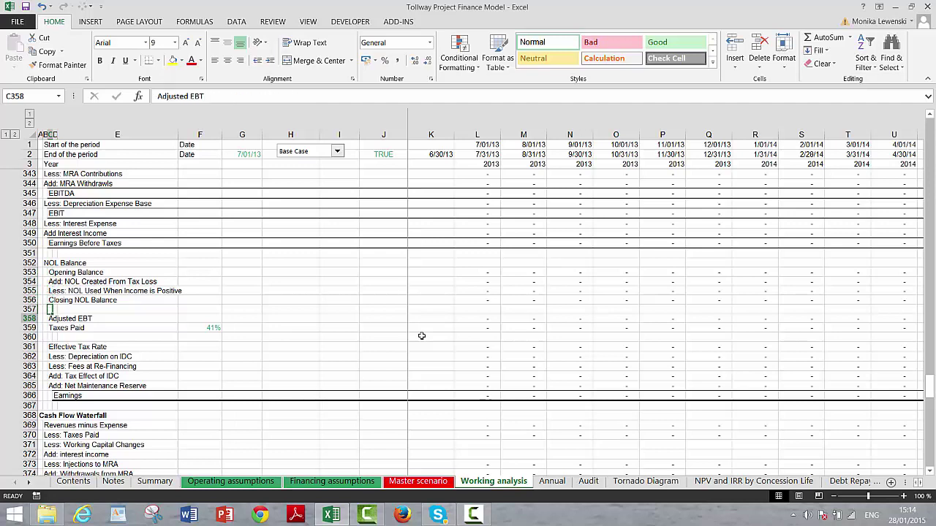
- Look through the Taxes Paid, tax effect and Earnings rows and on into the Cash Flow Waterfall, down to Less: Repayment in row 377
key(Down)
key(Down)
key(Down)
key(Down)
key(Down)
key(Down)
key(Down)
key(Down)
key(Down)
key(Down)
key(Down)
key(Down)
key(Down)
key(Down)
key(Down)
key(Down)
key(Down)
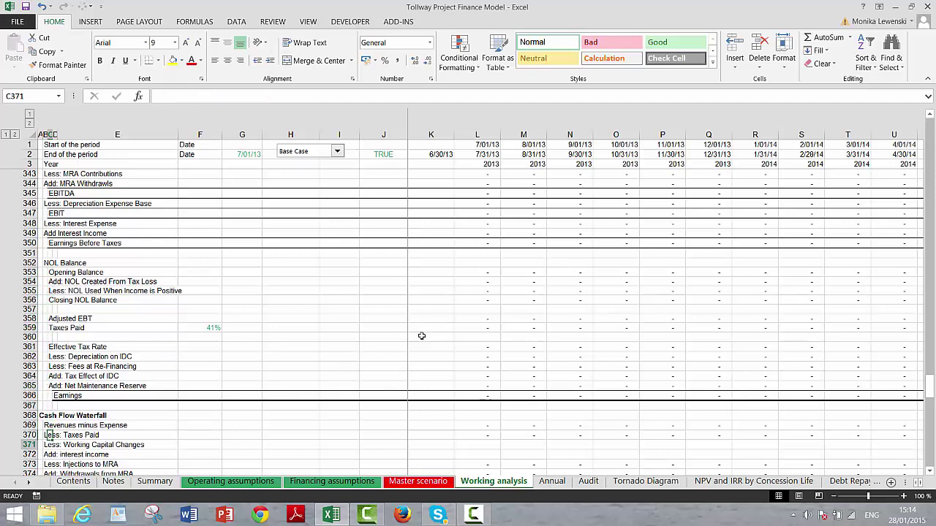
key(Down)
key(Down)
key(Down)
- Return from the Cash Flow Waterfall up to Earnings Before Taxes in row 350
key(Up)
key(Up)
key(Up)
key(Up)
key(Up)
key(Up)
key(Up)
key(Up)
key(Up)
key(Up)
key(Up)
key(Up)
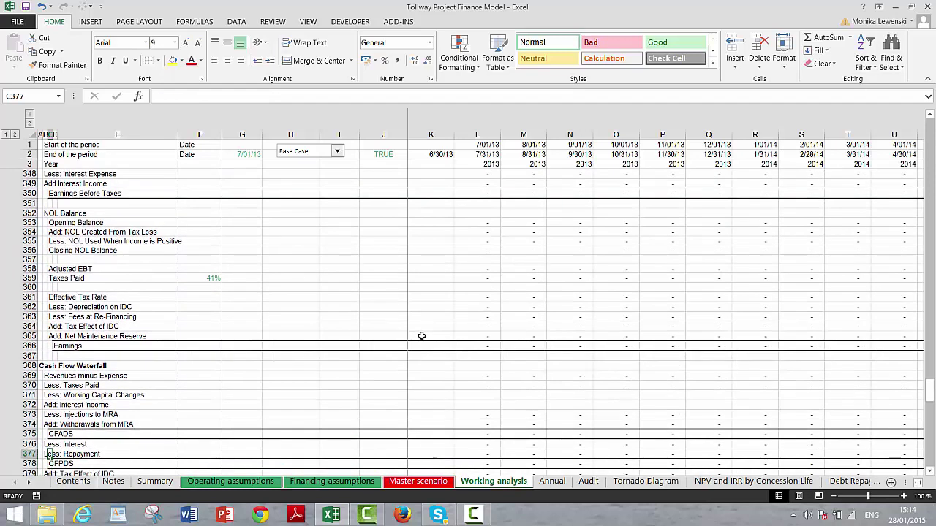
key(Up)
key(Up)
key(Up)
key(Up)
key(Up)
key(Up)
key(Up)
key(Up)
key(Up)
key(Up)
key(Up)
key(Up)
key(Up)
key(Up)
- Examine the NOL Balance, Adjusted EBT, Taxes Paid and tax adjustment rows down past Earnings in row 366
key(Down)
key(Down)
key(Down)
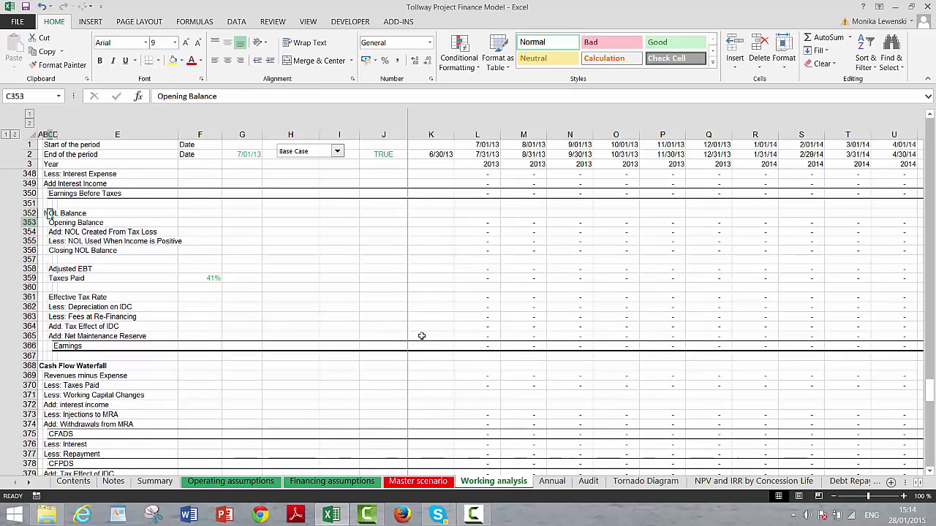
key(Down)
key(Down)
key(Down)
key(Down)
key(Down)
key(Down)
key(Down)
key(Down)
key(Down)
key(Down)
key(Down)
key(Down)
key(Down)
key(Down)
key(Down)
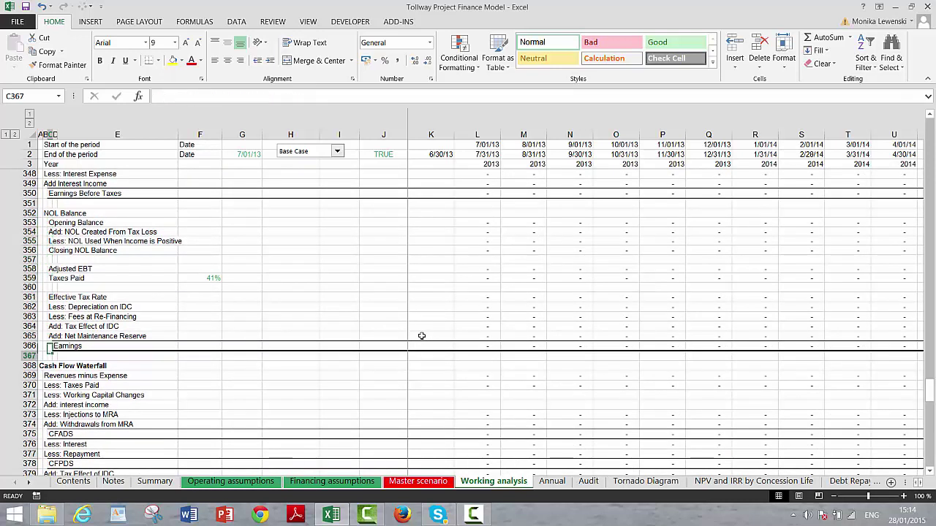
- Examine the Cash Flow Waterfall from Revenues minus Expense down to Add: Default in row 388
key(Down)
key(Down)
key(Down)
key(Down)
key(Down)
key(Down)
key(Down)
key(Down)
key(Down)
key(Down)
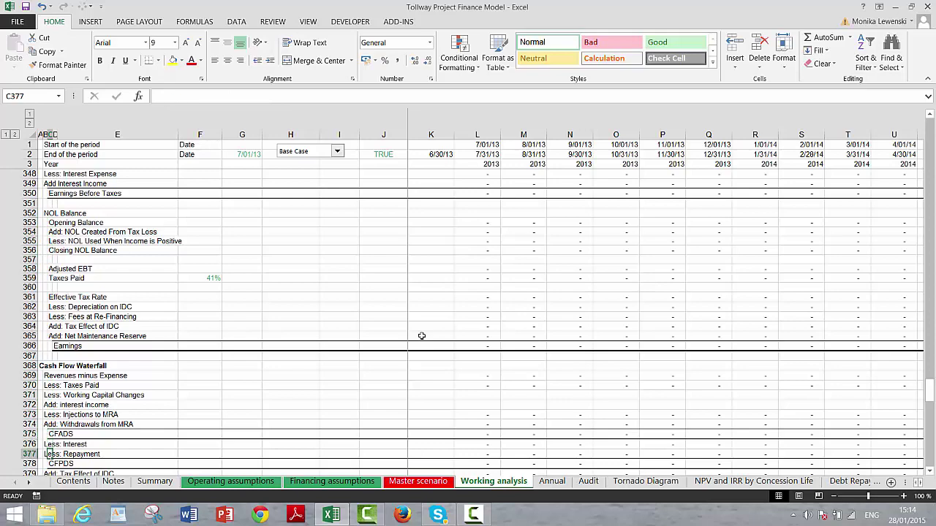
key(Down)
key(Down)
key(Down)
key(Down)
key(Down)
key(Down)
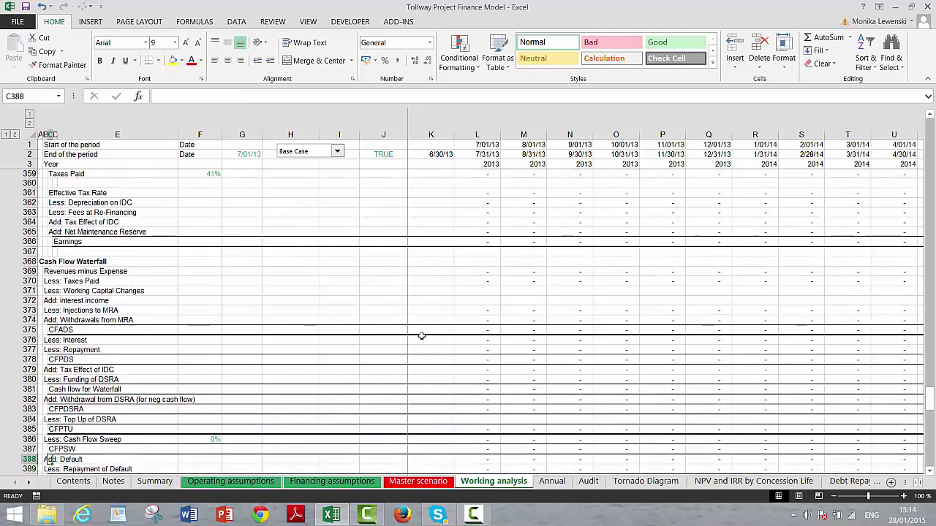
- Go back up to the start of the Cash Flow Waterfall at Revenues minus Expense in row 369
key(Up)
key(Up)
key(Up)
key(Up)
key(Up)
key(Up)
key(Up)
key(Up)
key(Up)
key(Up)
key(Up)
key(Up)
key(Up)
key(Up)
key(Up)
key(Up)
key(Up)
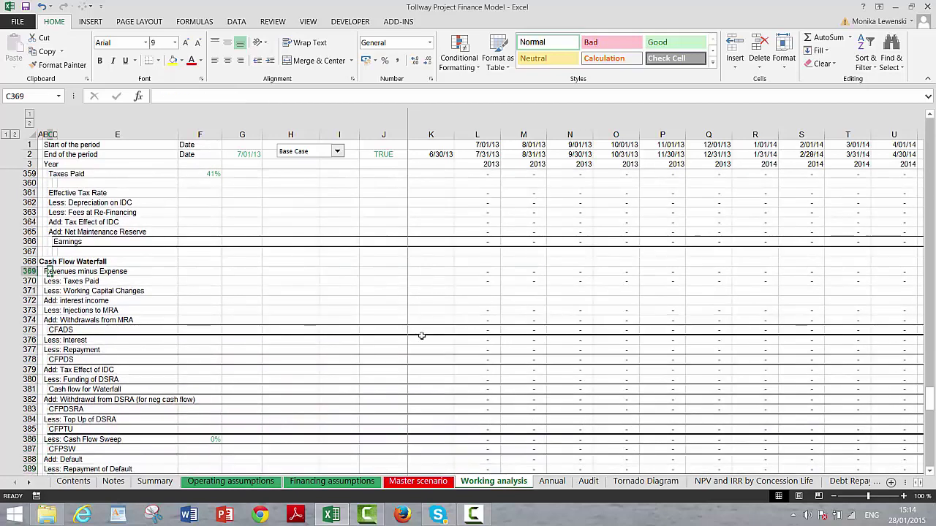
key(Left)
key(Right)
- Review the waterfall lines from Less: Taxes Paid down to CFADS in row 375
key(Down)
key(Down)
key(Down)
key(Down)
key(Down)
key(Down)
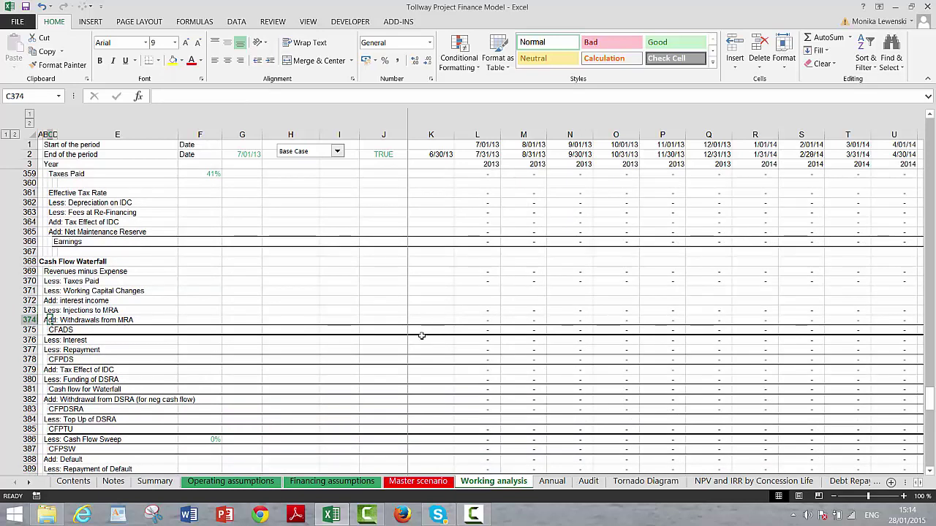
key(Down)
- Review the waterfall from Less: Interest through Dividends and on to Equity cash flow in the Financial Ratios section, row 401
key(Down)
key(Down)
key(Down)
key(Down)
key(Down)
key(Down)
key(Down)
key(Down)
key(Down)
key(Down)
key(Down)
key(Down)
key(Down)
key(Down)
key(Down)
key(Down)
key(Down)
key(Down)
key(Down)
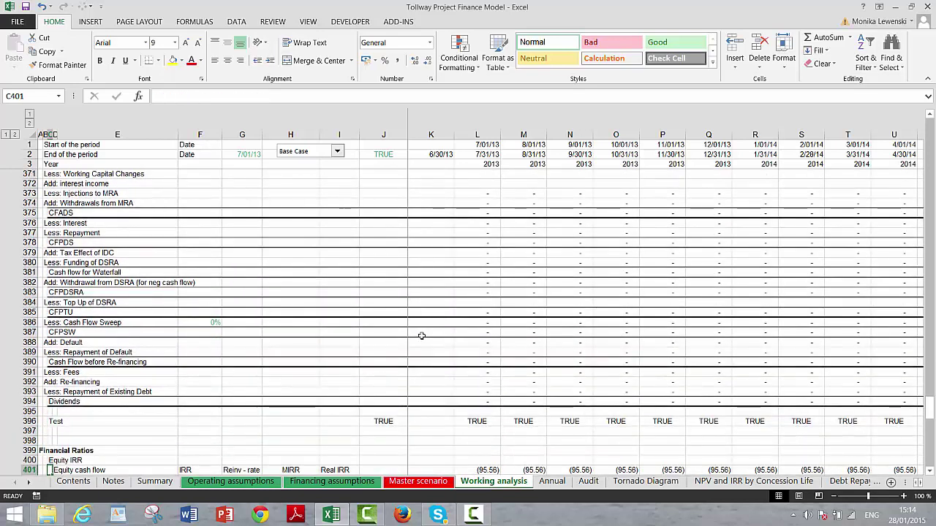
- Go up from Equity cash flow to Less: Repayment of Default in row 389 and inspect its first-period formula in column L
key(Up)
key(Up)
key(Up)
key(Up)
key(Up)
key(Up)
key(Up)
key(Up)
key(Up)
key(Up)
key(Up)
key(Up)
key(Right)
key(Right)
key(Right)
key(Right)
key(Right)
key(Right)
key(Right)
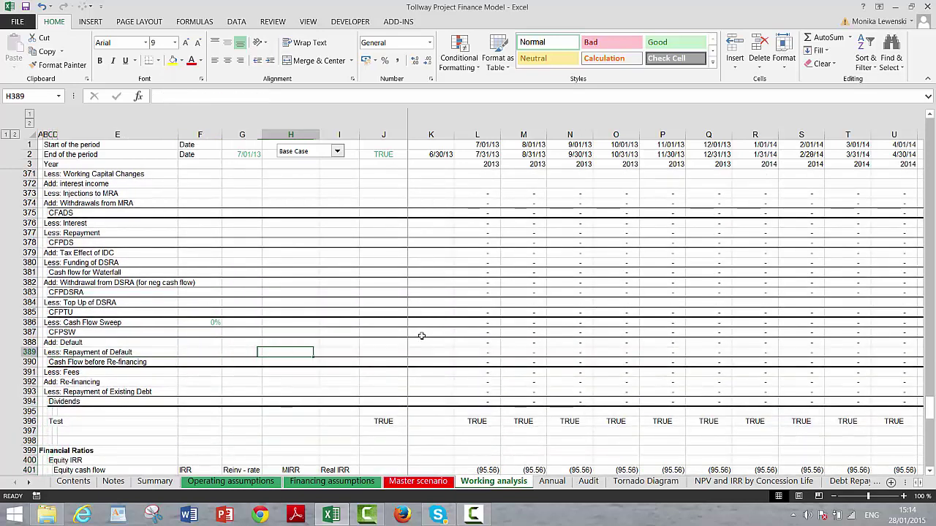
key(Right)
key(Right)
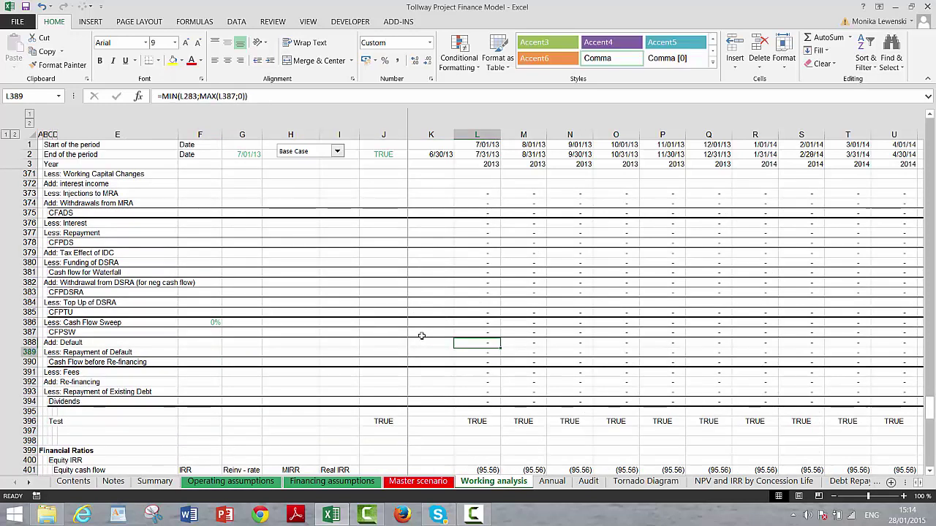
key(Down)
- Inspect the column L waterfall formulas upward from Add: Default in row 388 to Less: Repayment in row 377
key(Up)
key(Up)
key(Up)
key(Up)
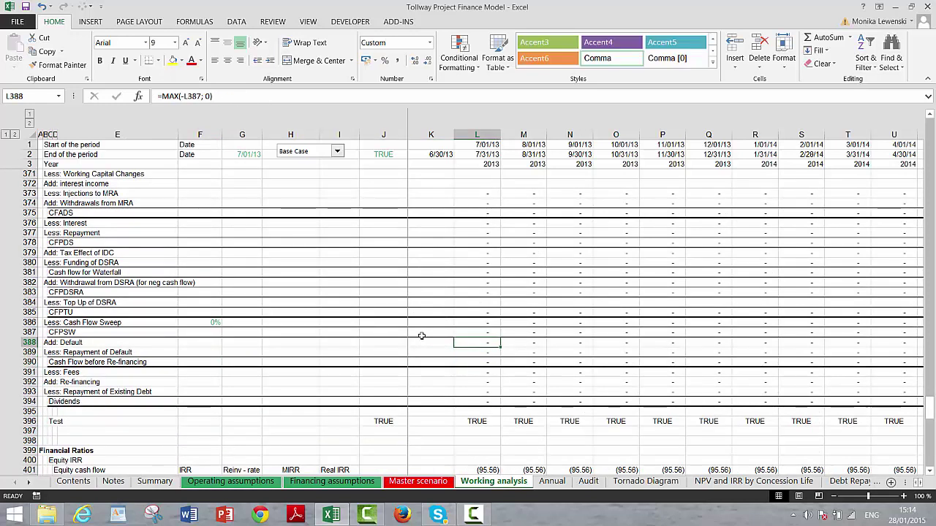
key(Up)
key(Up)
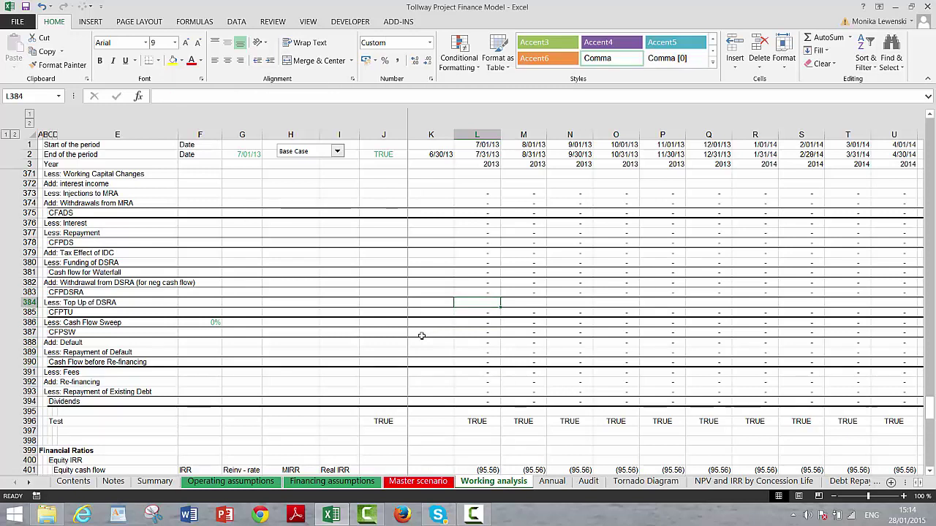
key(Up)
key(Up)
key(Up)
key(Up)
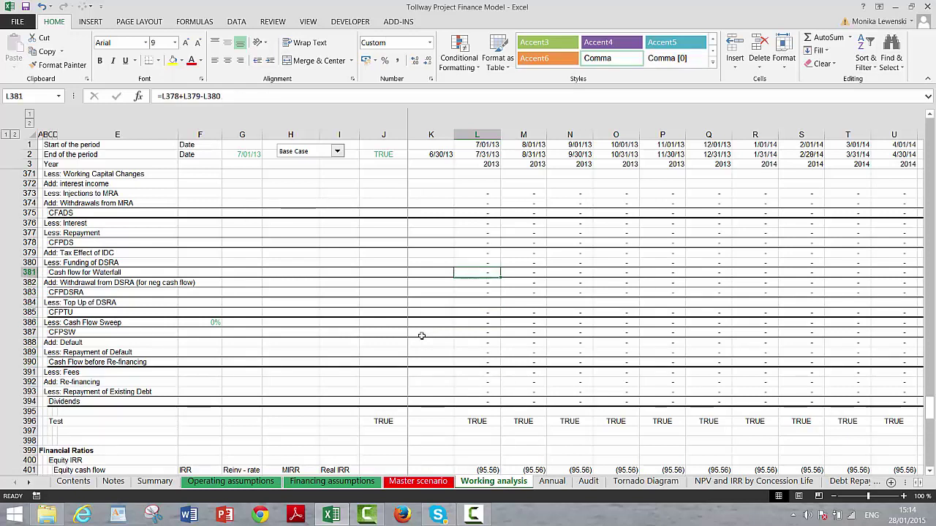
key(Up)
key(Up)
key(Up)
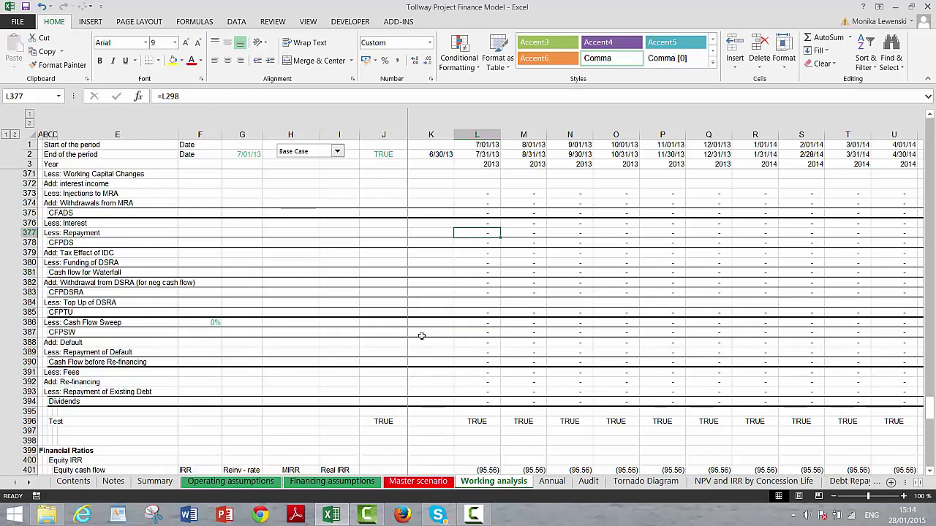
- Inspect the column L formulas around Less: Repayment and down to Add: Withdrawal from DSRA in row 382
key(Down)
key(Up)
key(Up)
key(Up)
key(Down)
key(Down)
key(Down)
key(Down)
key(Down)
key(Down)
key(Down)
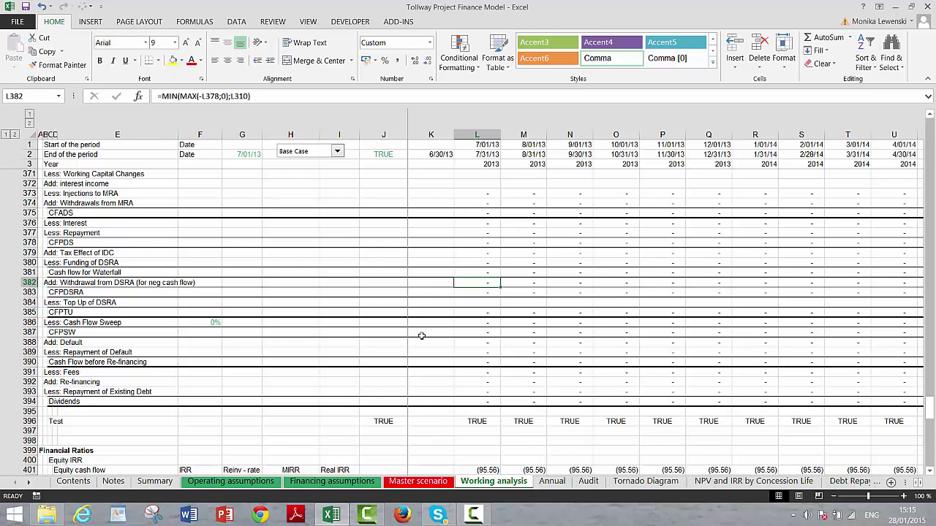
- Inspect the remaining column L waterfall formulas from CFPDSRA down to Dividends in row 394
key(Down)
key(Down)
key(Down)
key(Down)
key(Down)
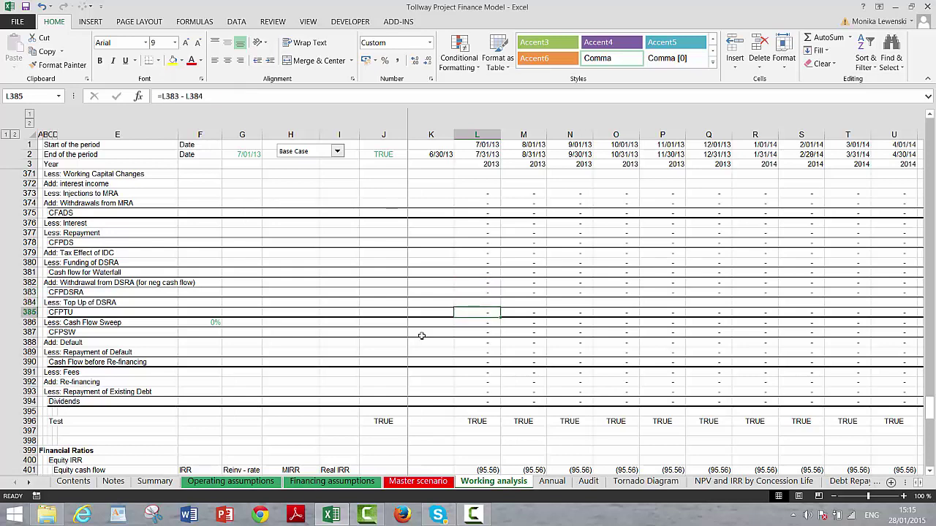
key(Down)
key(Down)
key(Down)
key(Down)
key(Down)
key(Down)
key(Down)
key(Down)
key(Down)
key(Down)
key(Down)
key(Down)
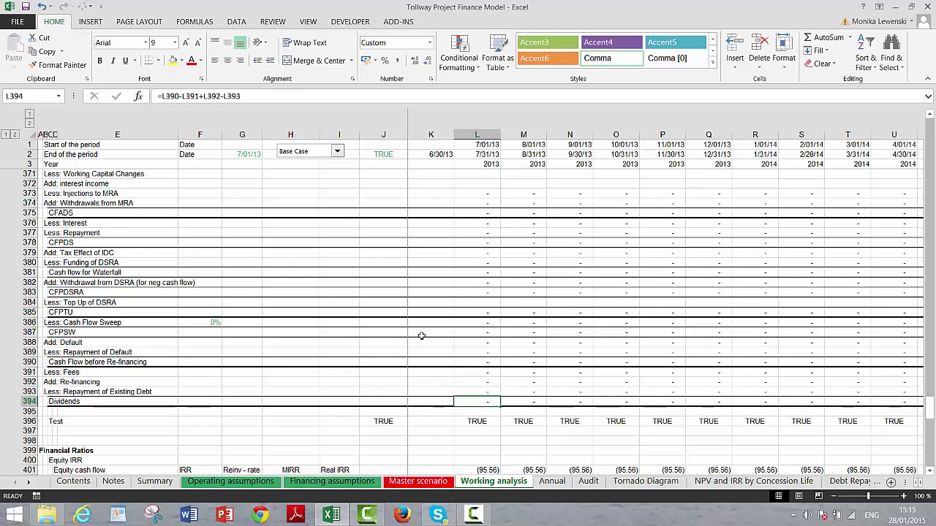
- Review the Financial Ratios section and continue into Valuation Analysis down to Equity Cash Flow in row 431
key(Down)
key(Down)
key(Down)
key(Down)
key(Down)
key(Down)
key(Down)
key(Down)
key(Down)
key(Down)
key(Down)
key(Down)
key(Down)
key(Down)
key(Down)
key(Down)
key(Down)
key(Down)
key(Down)
key(Down)
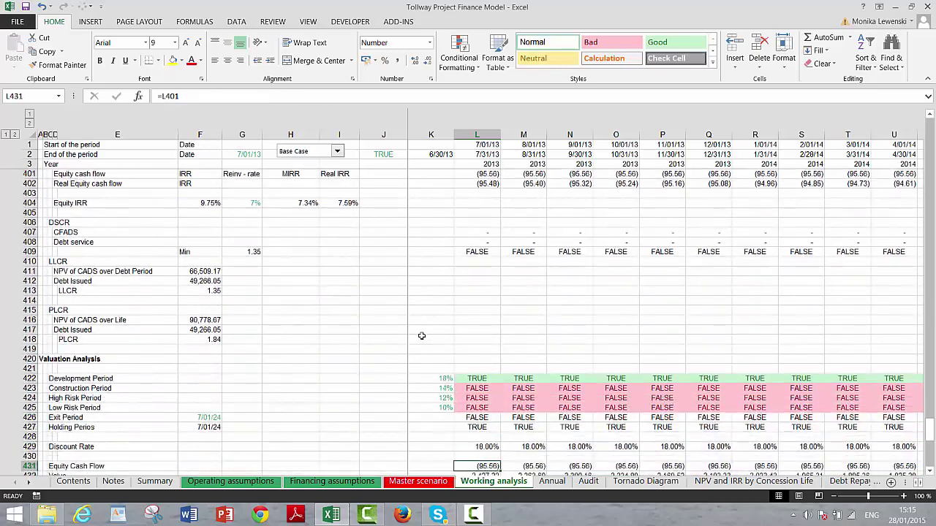
- Review the Balance Sheet section through Total Liabilities and Equity and its Test row, down to the sheet's end
key(Down)
key(Down)
key(Down)
key(Down)
key(Down)
key(Down)
key(Down)
key(Down)
key(Down)
key(Down)
key(Down)
key(Down)
key(Down)
key(Down)
key(Down)
key(Down)
key(Down)
key(Down)
key(Down)
key(Down)
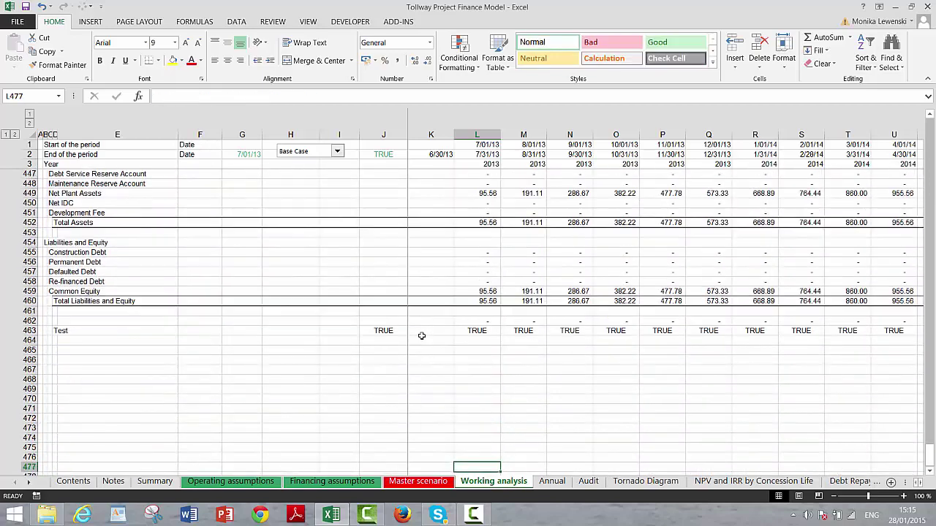
- Go back up through the Balance Sheet and Equity Capital lines to Construction Period in Valuation Analysis, row 423
key(Up)
key(Up)
key(Up)
key(Up)
key(Up)
key(Up)
key(Up)
key(Up)
key(Up)
key(Up)
key(Up)
key(Up)
key(Up)
key(Up)
key(Up)
key(Up)
key(Up)
key(Up)
key(Up)
key(Up)
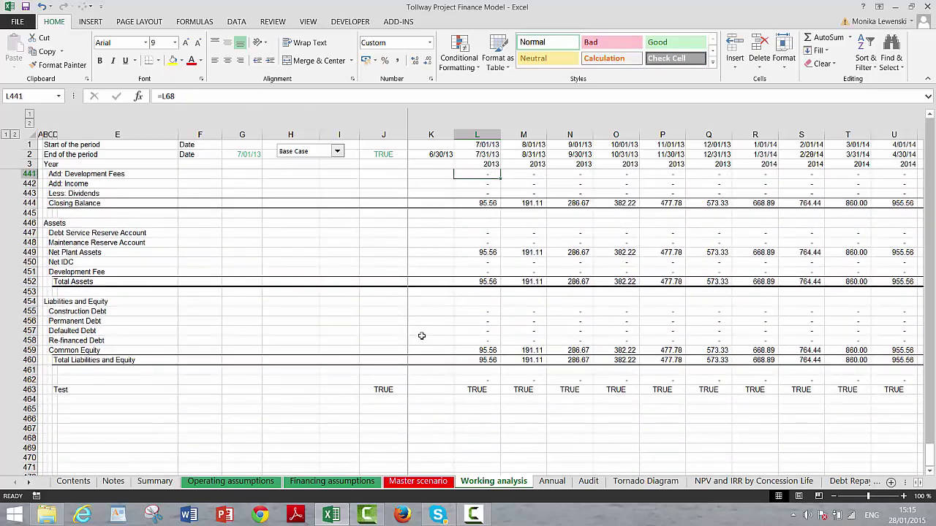
key(Up)
key(Up)
key(Up)
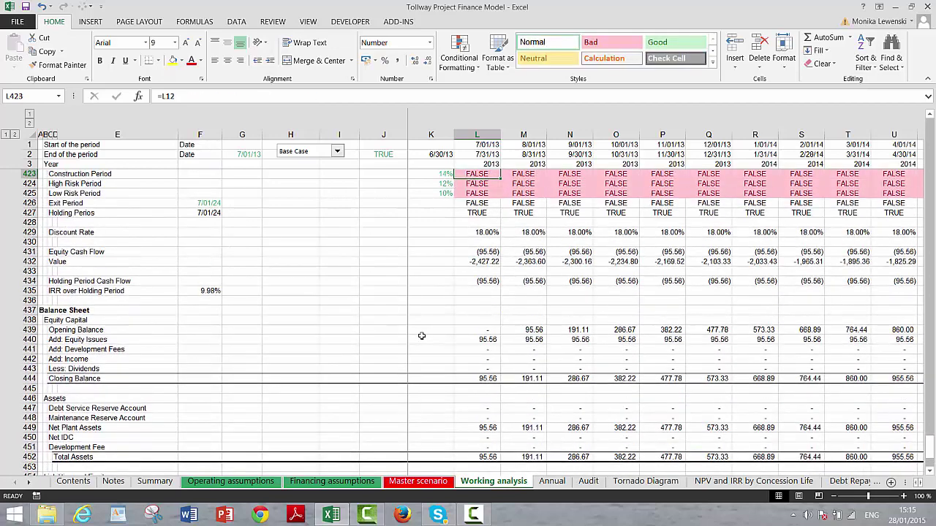
- Look through the Annual, Audit and Tornado Diagram sheets and on to NPV and IRR by Concession Life
key(ctrl+Page_Down)
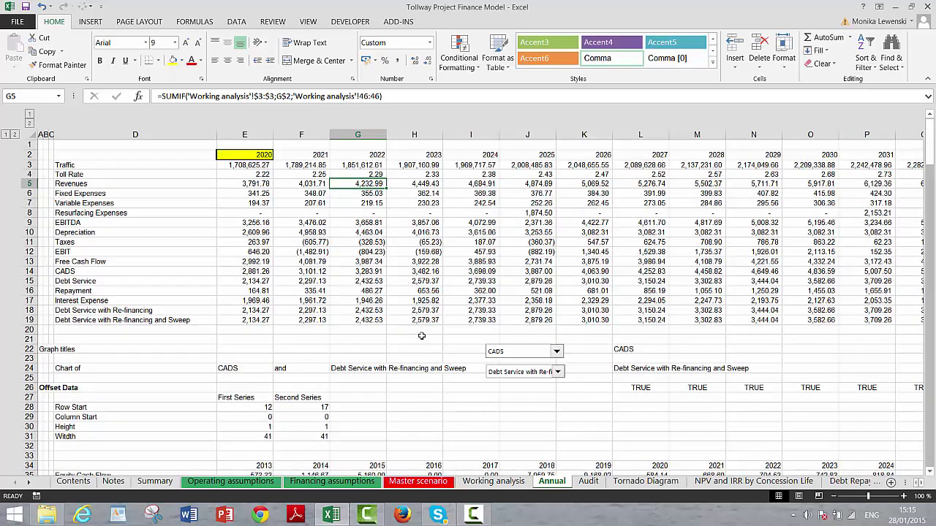
key(ctrl+Page_Down)
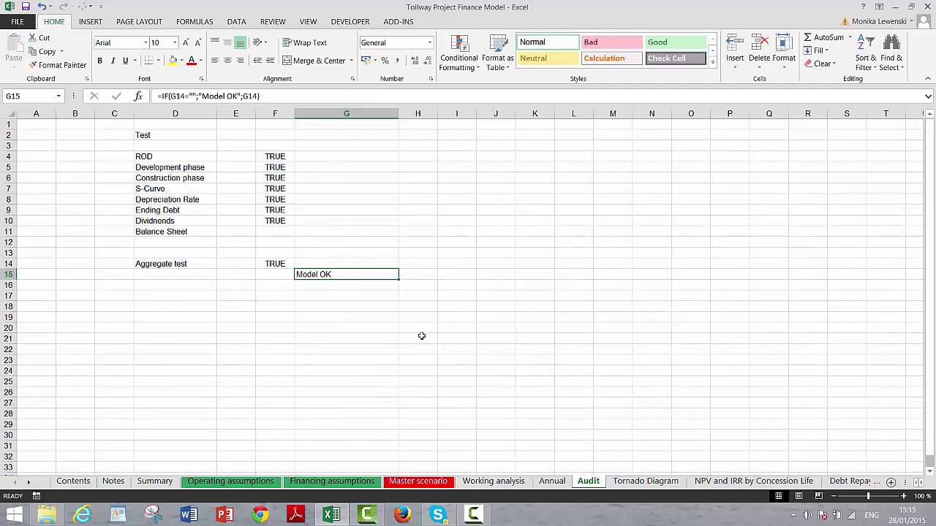
key(ctrl+Page_Down)
key(ctrl+Page_Down)
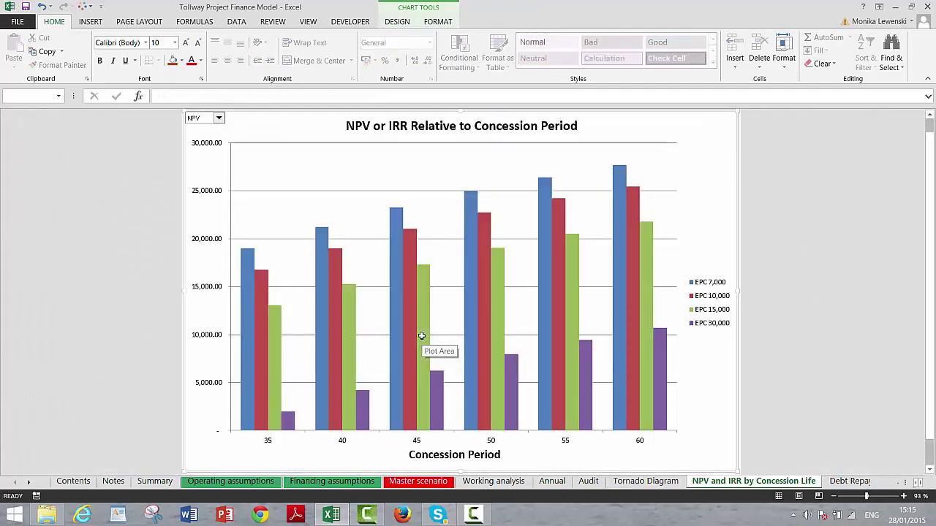
- Show IRR in the Concession Period chart for comparison and return the chart to NPV
click(421, 335)
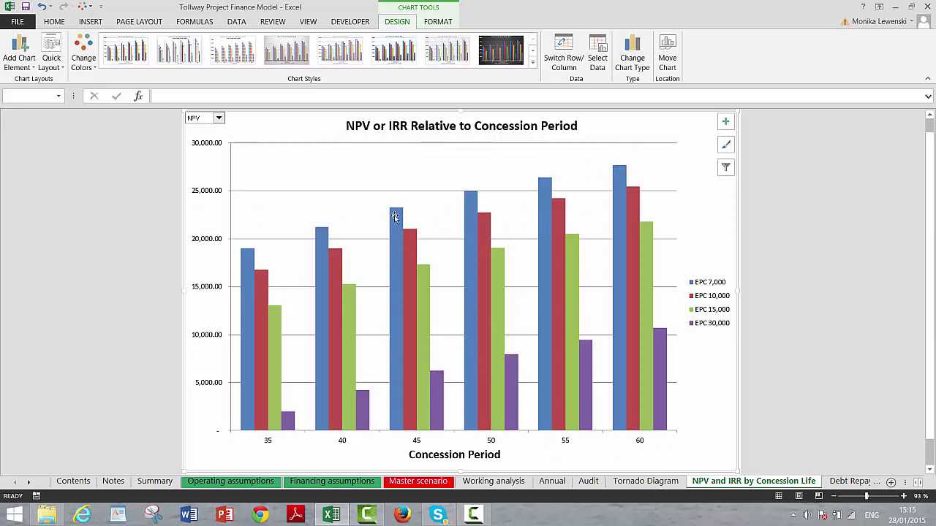
click(219, 120)
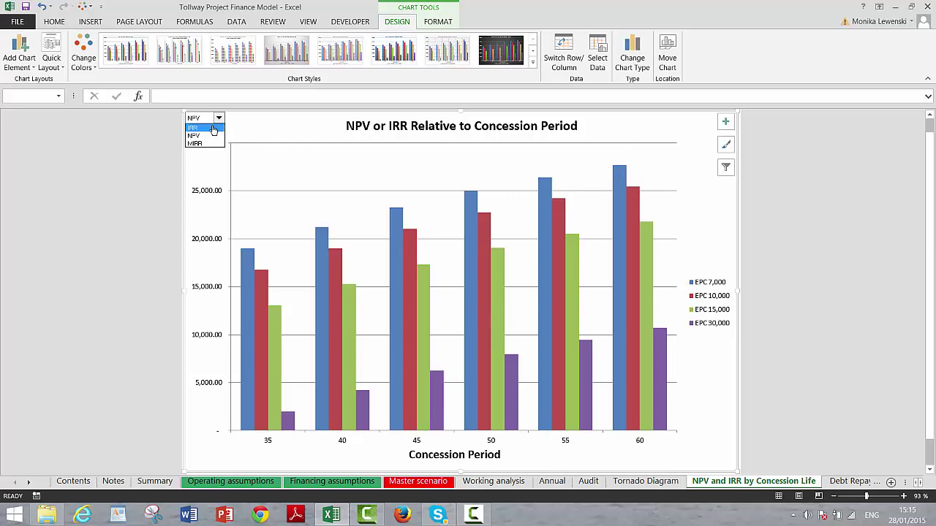
click(213, 129)
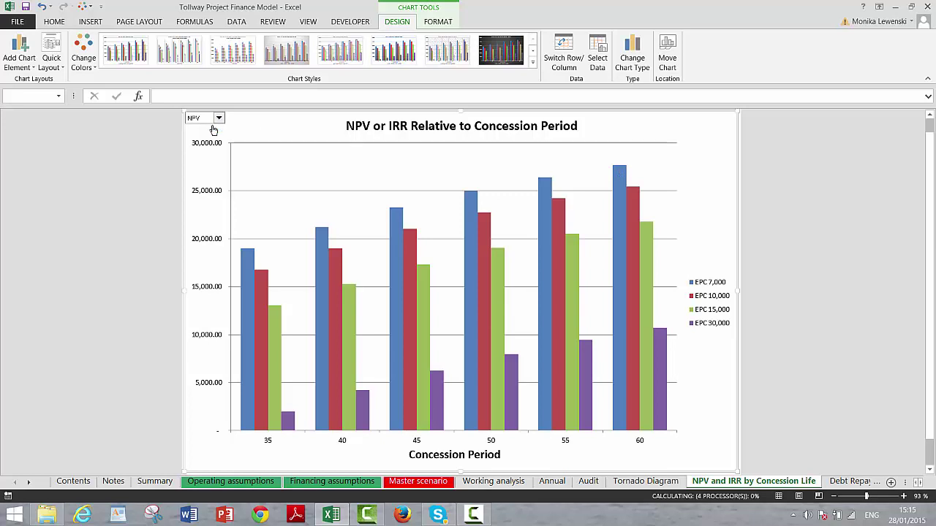
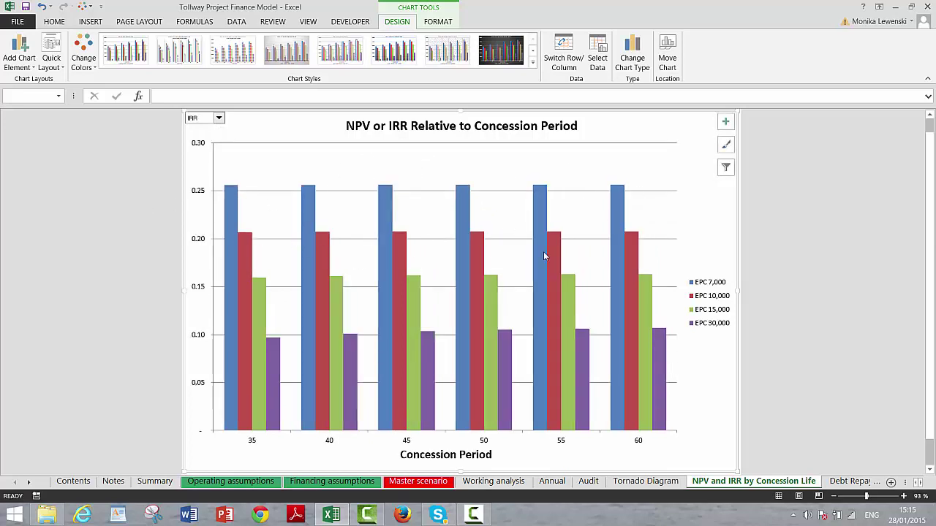
click(218, 119)
click(210, 128)
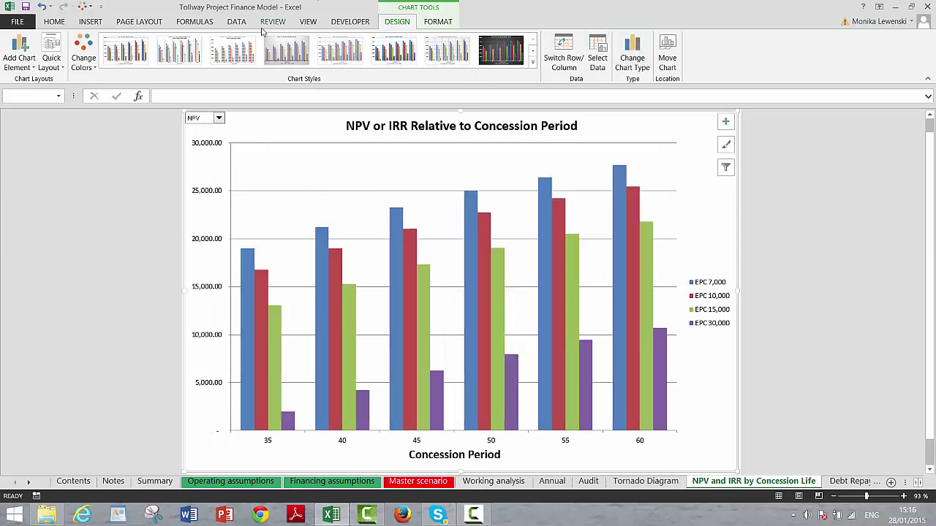
- Check which macro is assigned to the chart's NPV/IRR selector and leave the assignment as it is
right_click(204, 125)
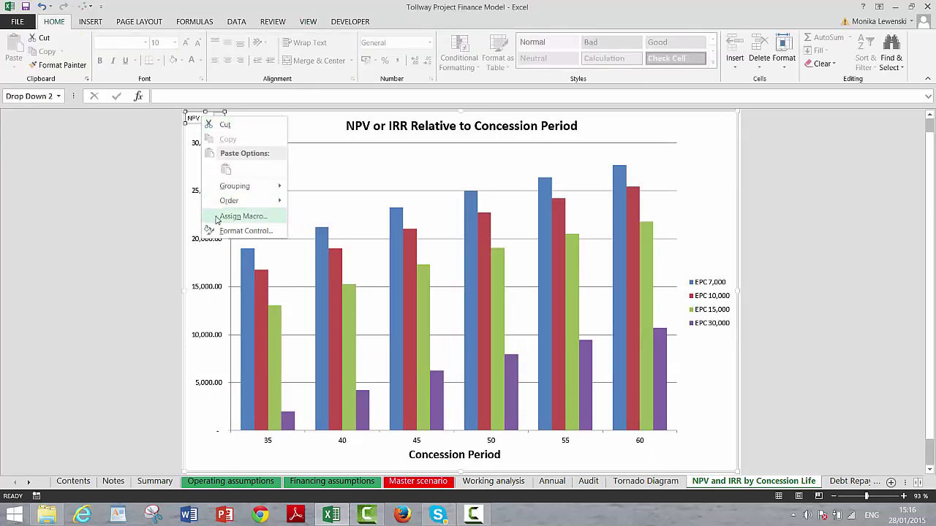
click(217, 217)
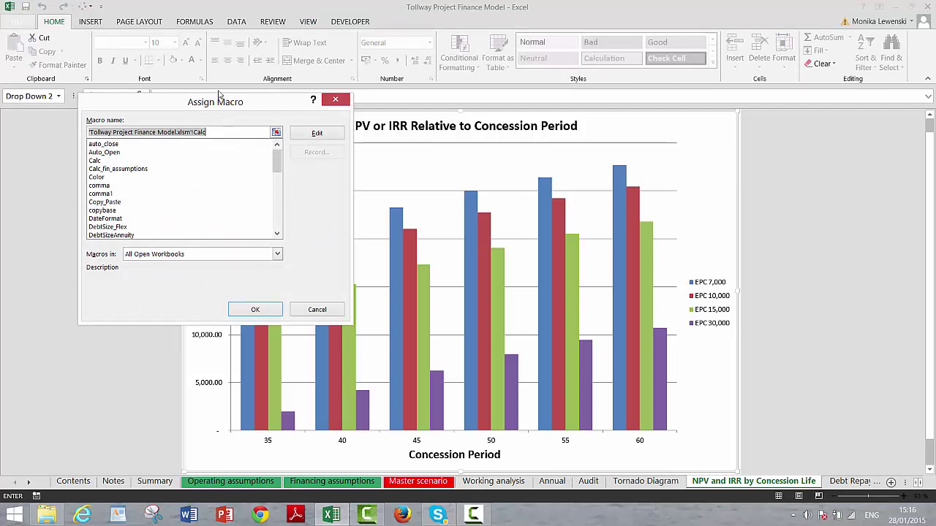
click(337, 100)
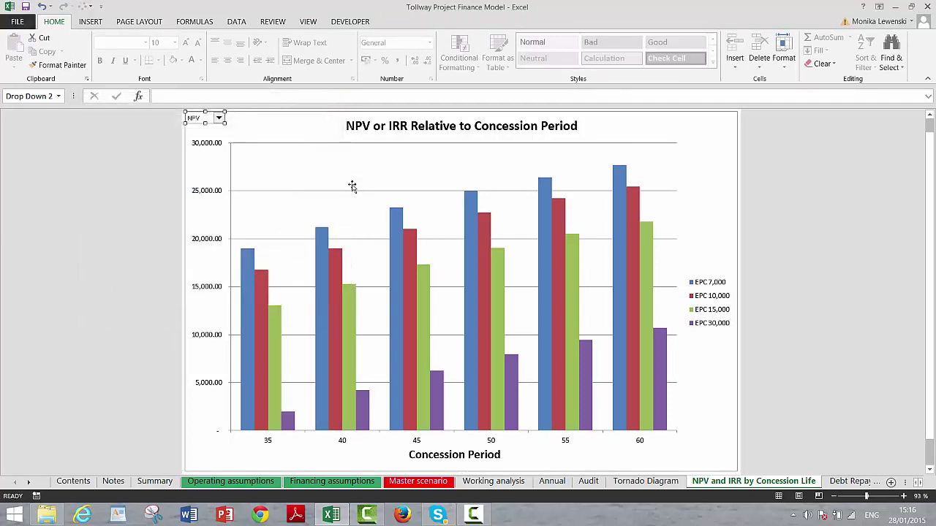
click(286, 131)
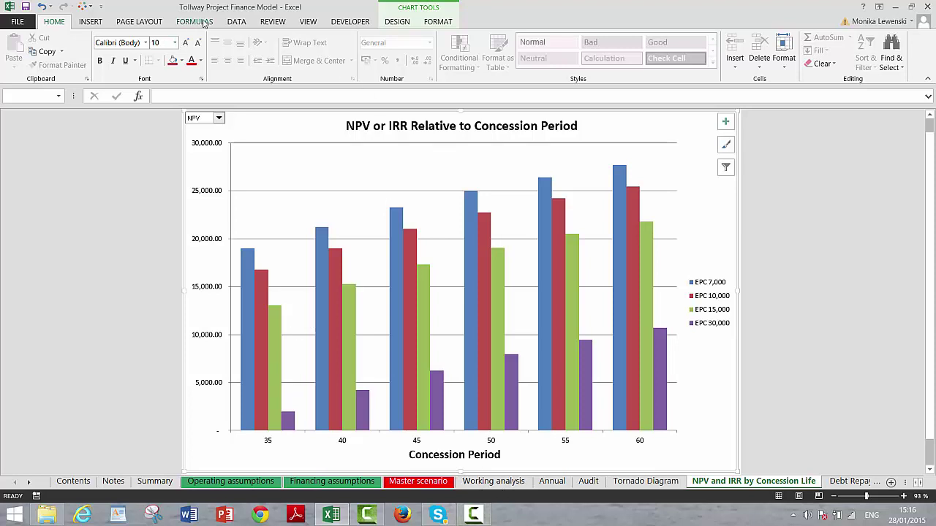
- Check the workbook's calculation options without changing the calculation mode
click(194, 22)
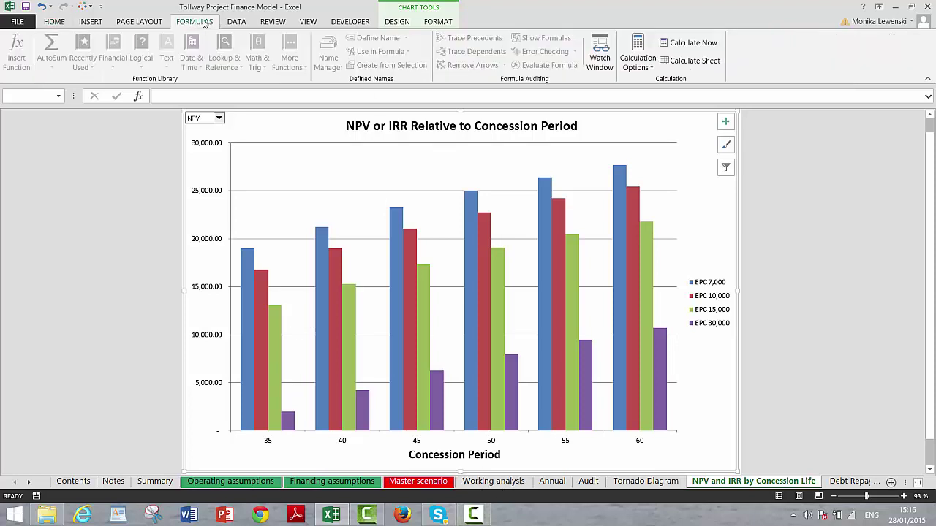
click(637, 59)
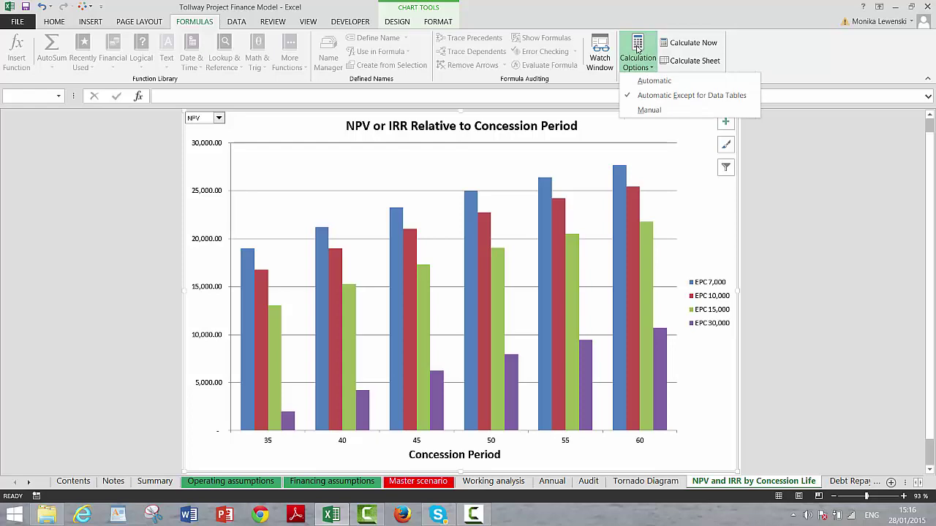
click(421, 163)
- Revisit the Annual, Audit and Tornado Diagram sheets and return to the NPV and IRR by Concession Life chart
click(553, 482)
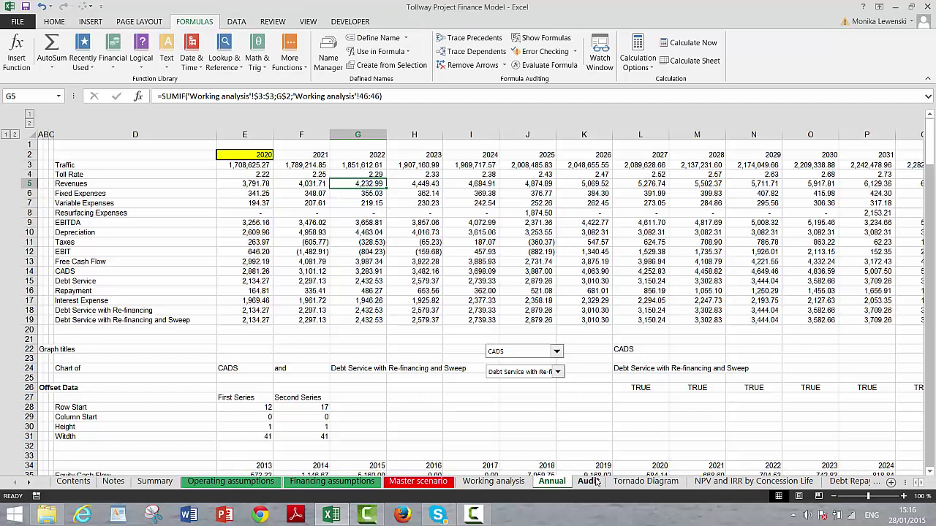
click(590, 481)
click(634, 484)
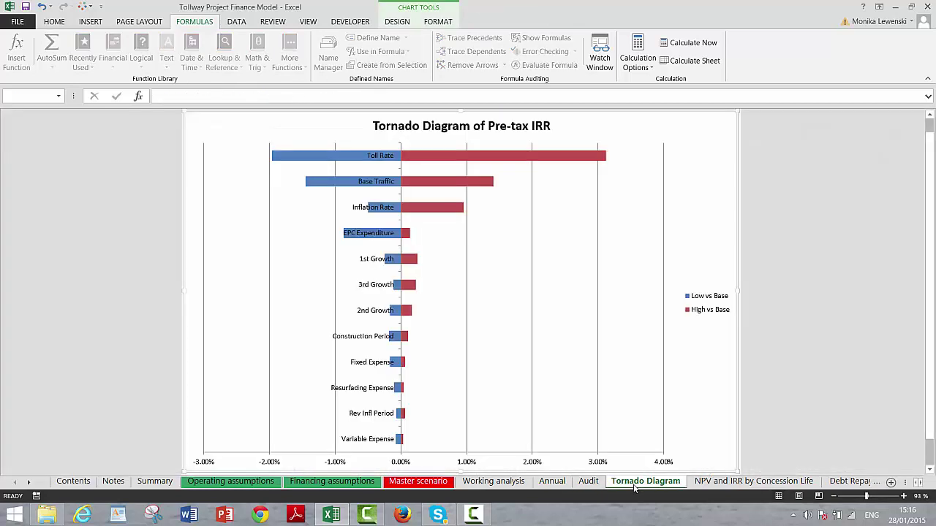
click(724, 482)
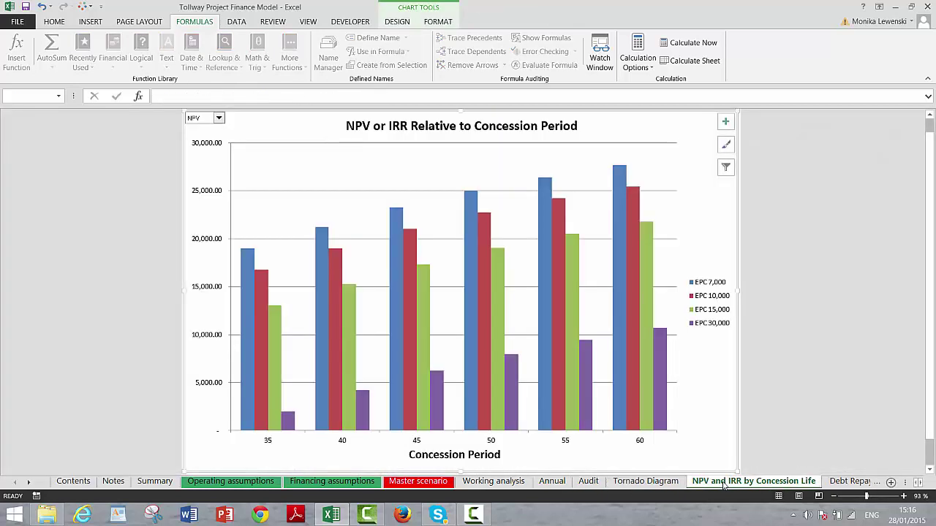
- View the Debt Repayment Exercise, Tax Carry Forward, Circular, Holding Period Analysis and IRR Exercise sheets in order
click(841, 482)
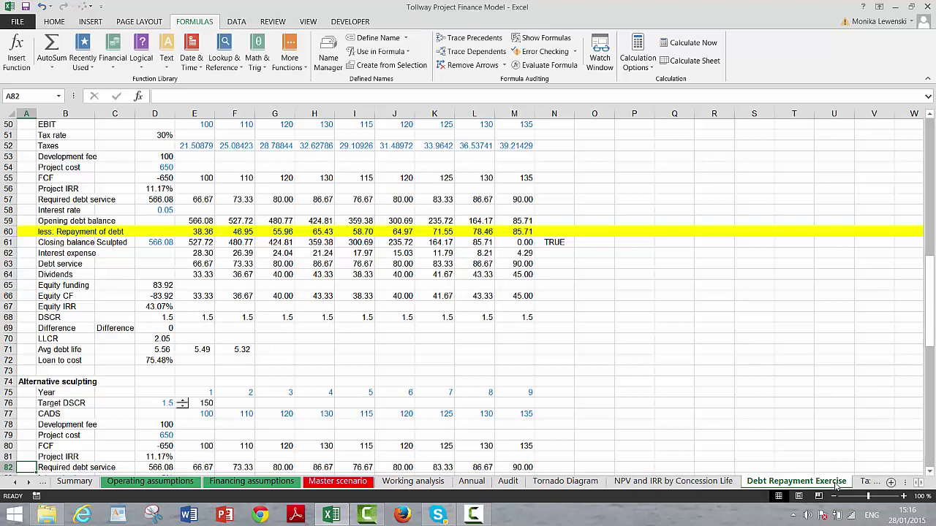
click(870, 483)
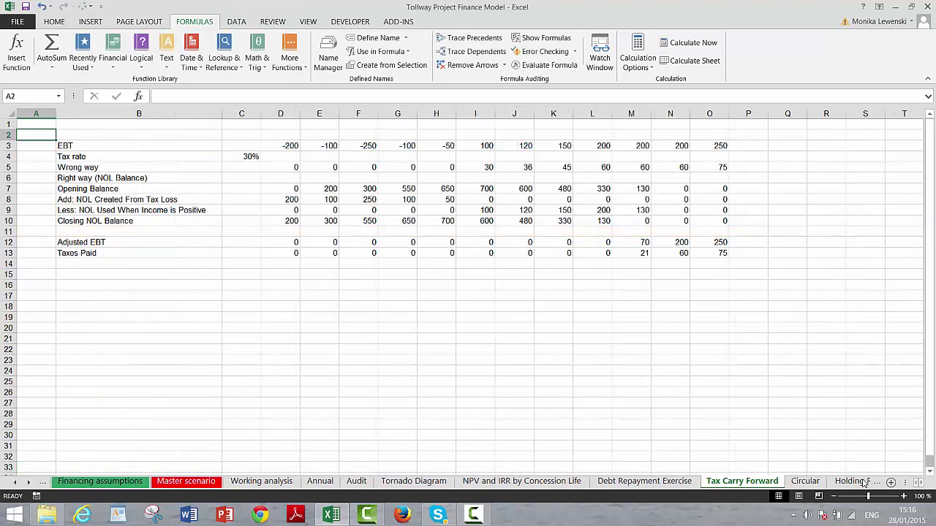
click(807, 484)
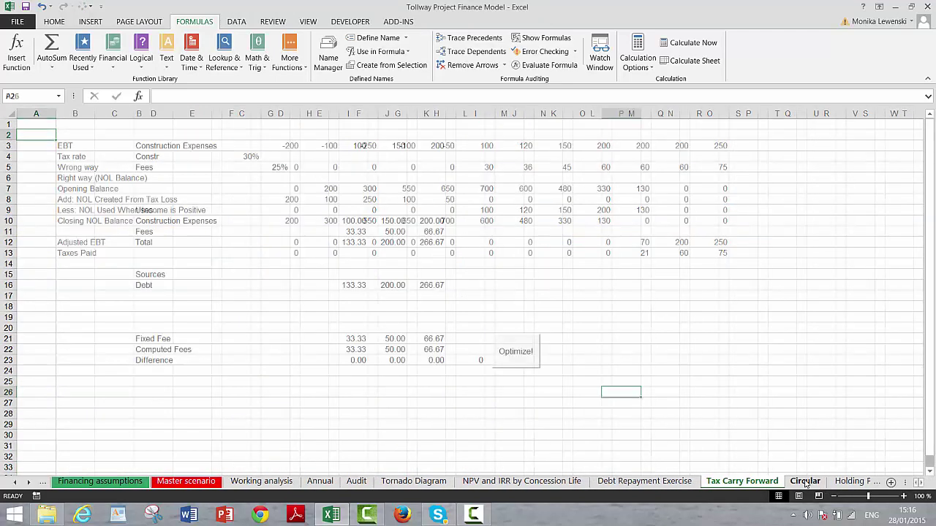
click(848, 482)
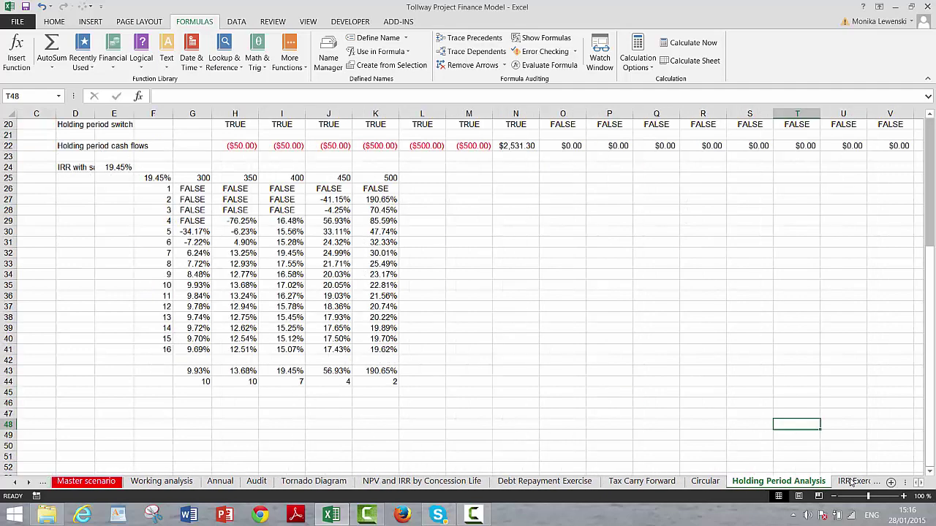
click(852, 482)
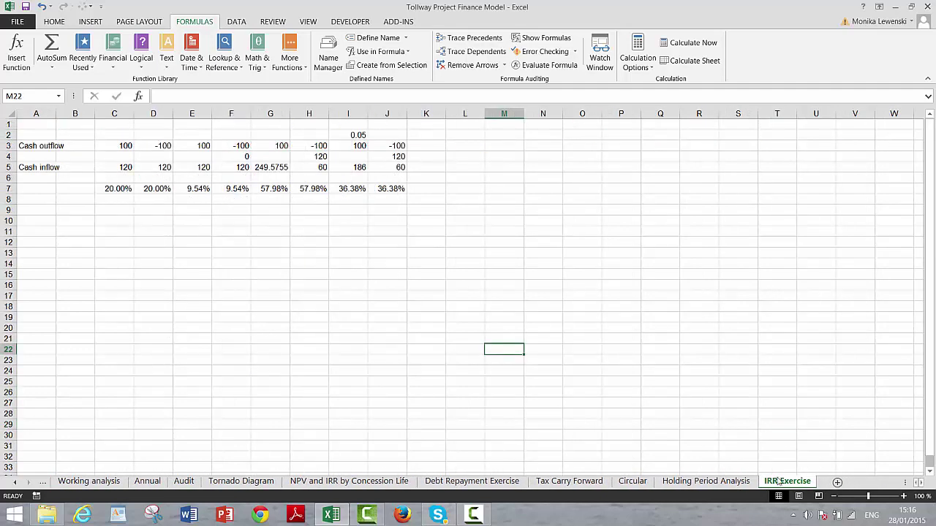
- View Holding Period Analysis again and return to the Contents sheet at the start of the workbook
click(719, 482)
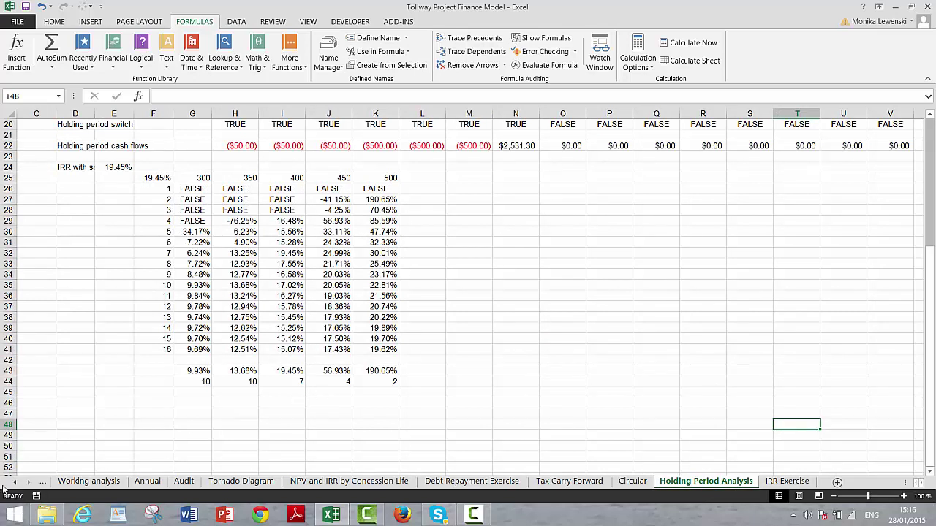
click(7, 487)
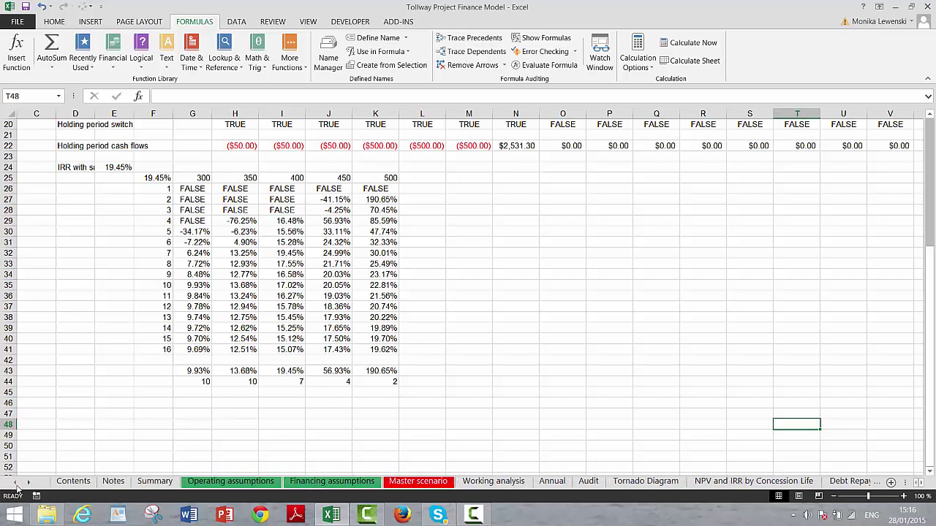
click(75, 483)
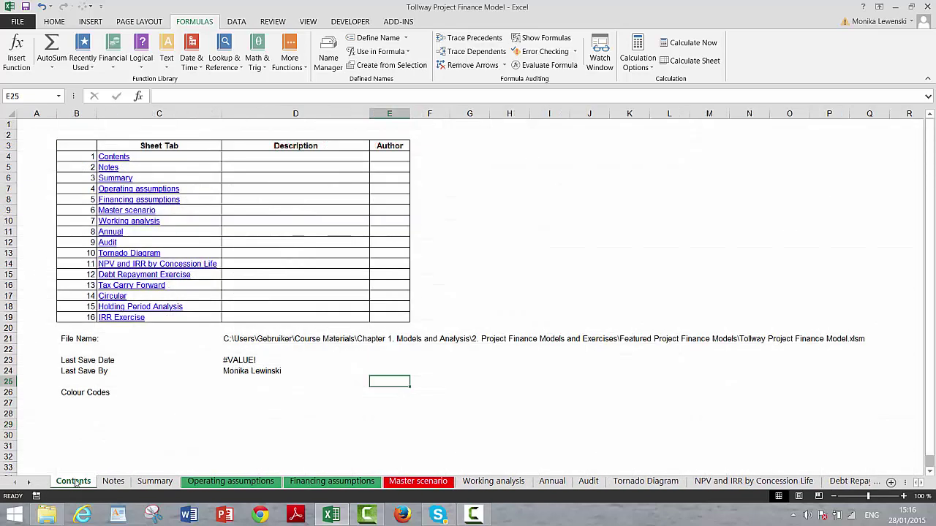
- Select the empty cell C28 on the Contents sheet and save the workbook
click(135, 411)
key(ctrl+s)
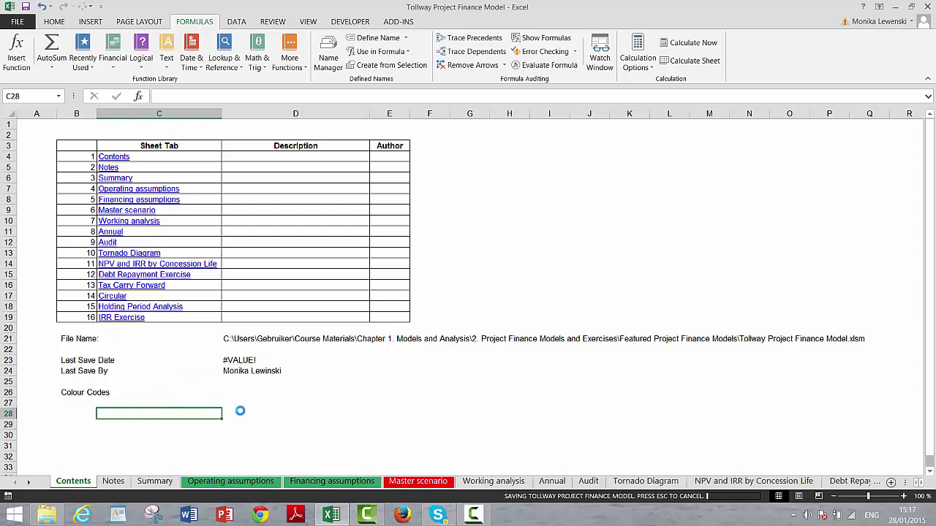
click(475, 515)
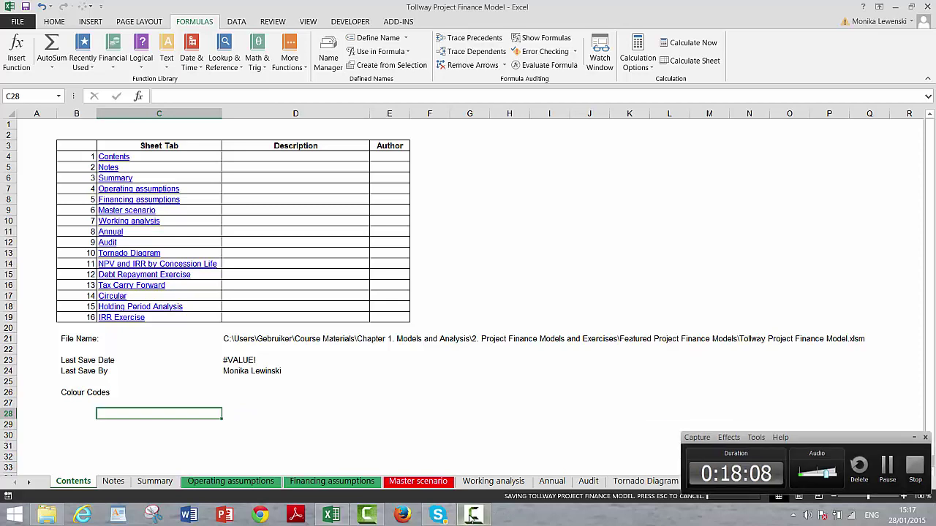